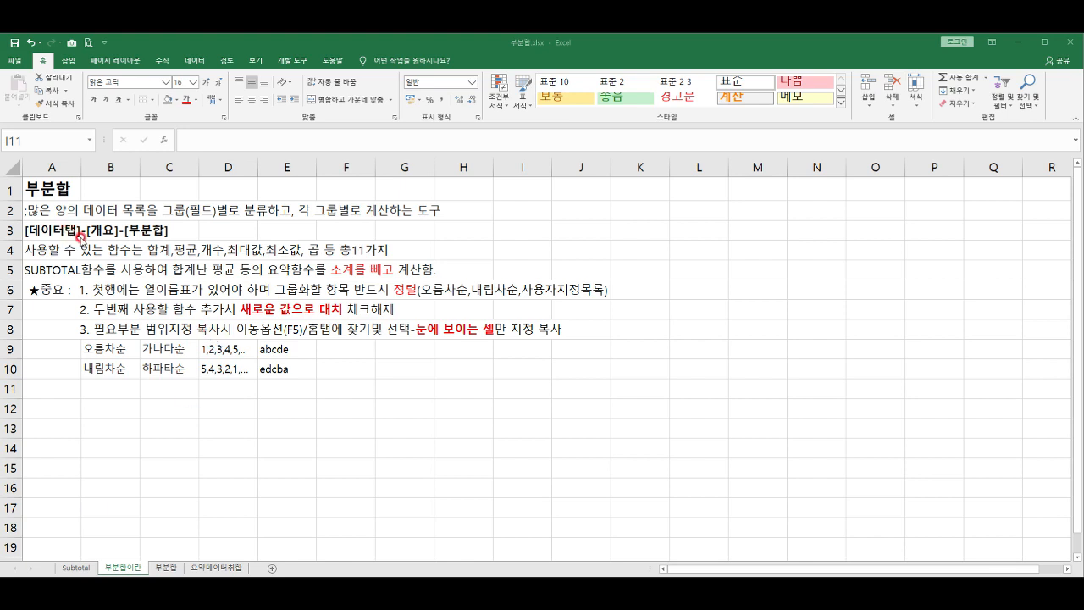
Review the subtotal notes in rows 4 to 8 of the 부분합이란 sheet, and open the 부분합 sheet
left_click(196, 61)
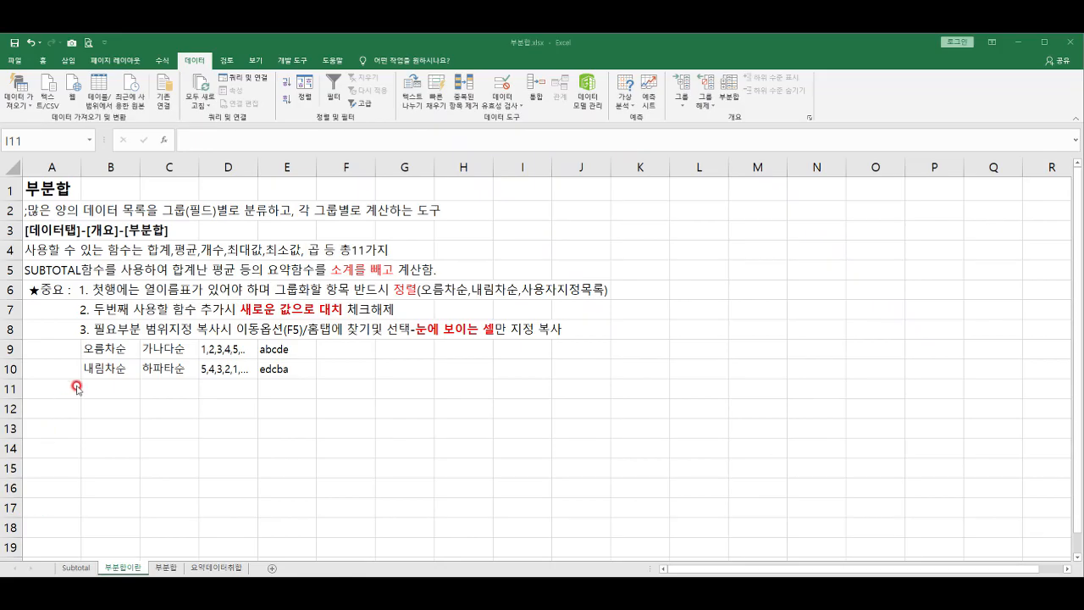
left_click(35, 252)
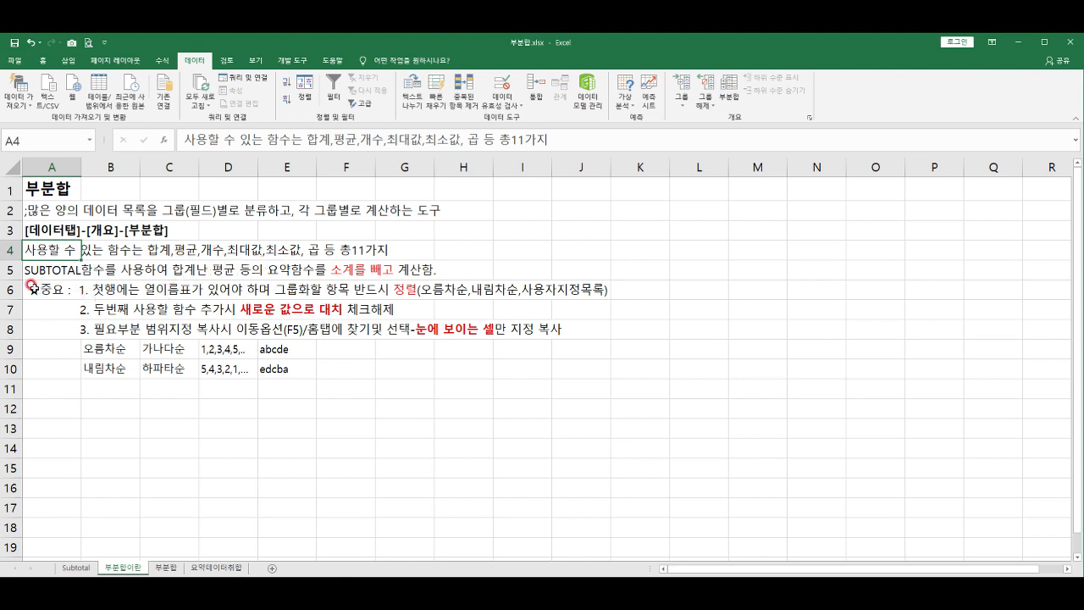
left_click(34, 272)
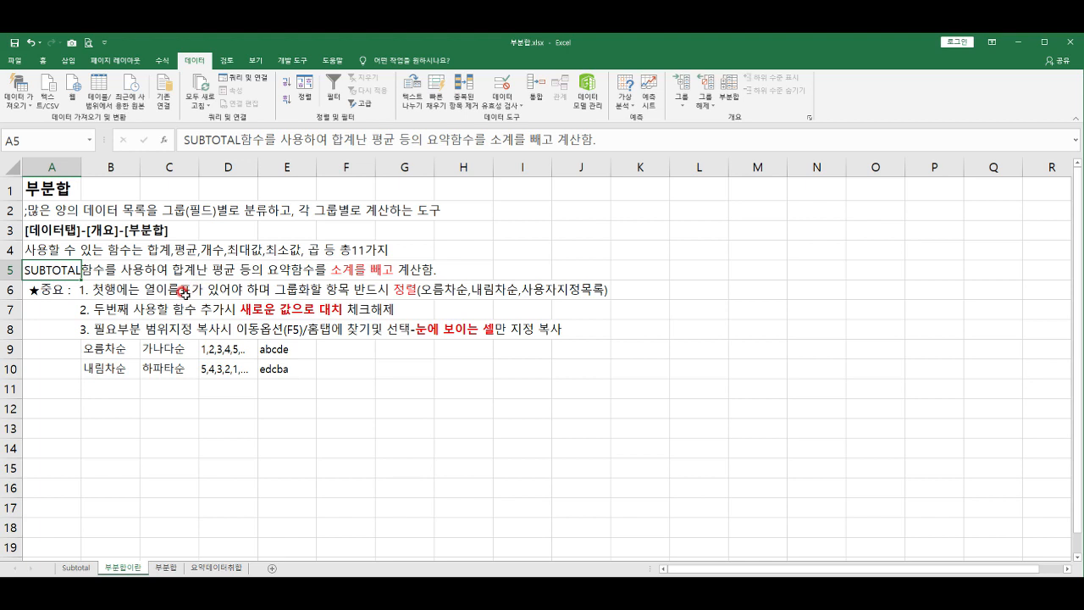
left_click(44, 290)
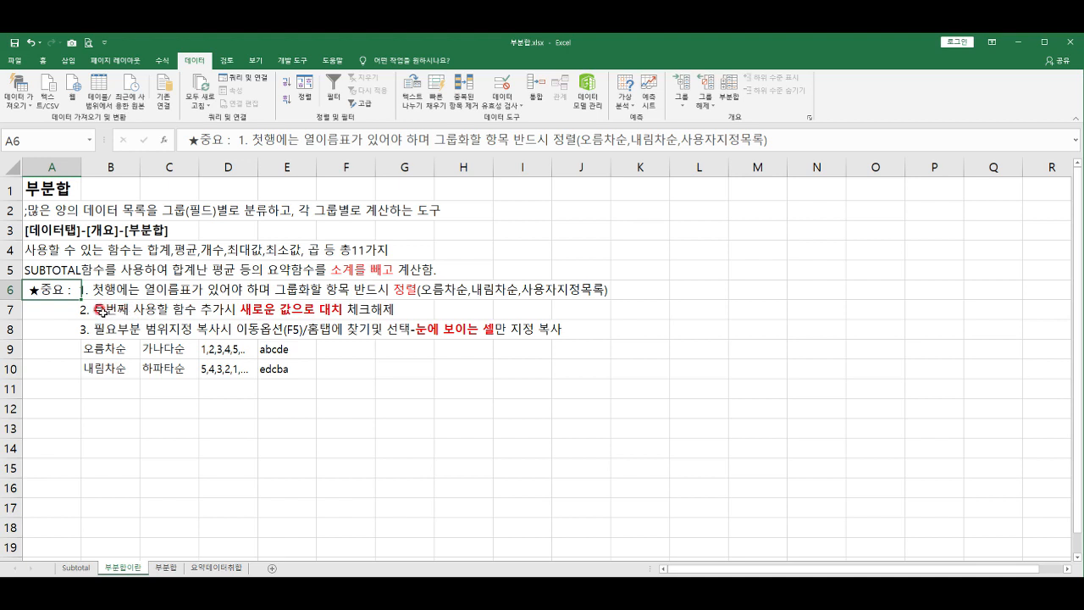
left_click(84, 331)
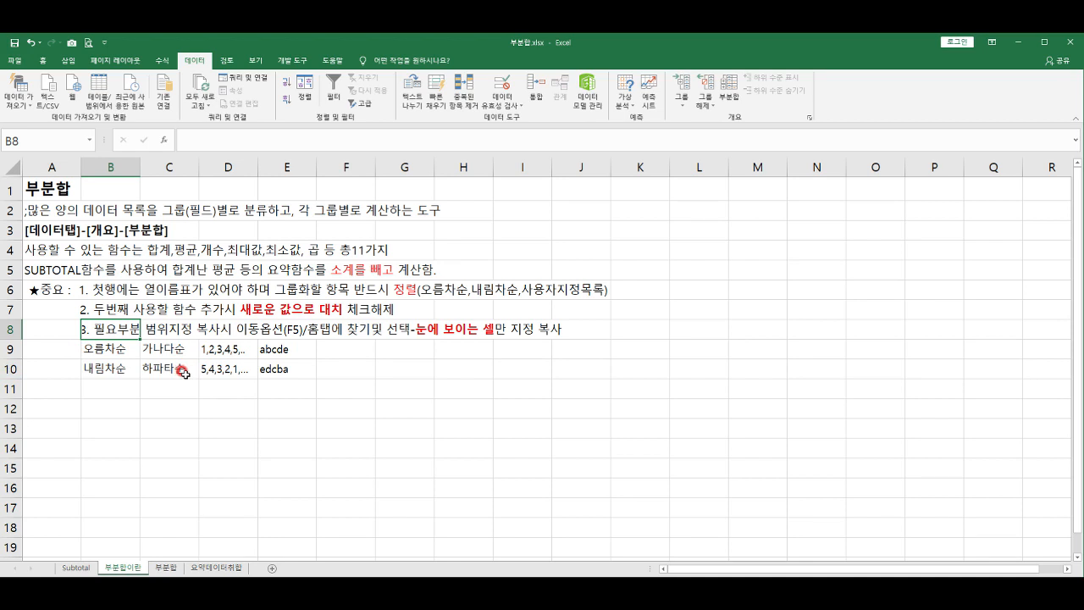
left_click(165, 567)
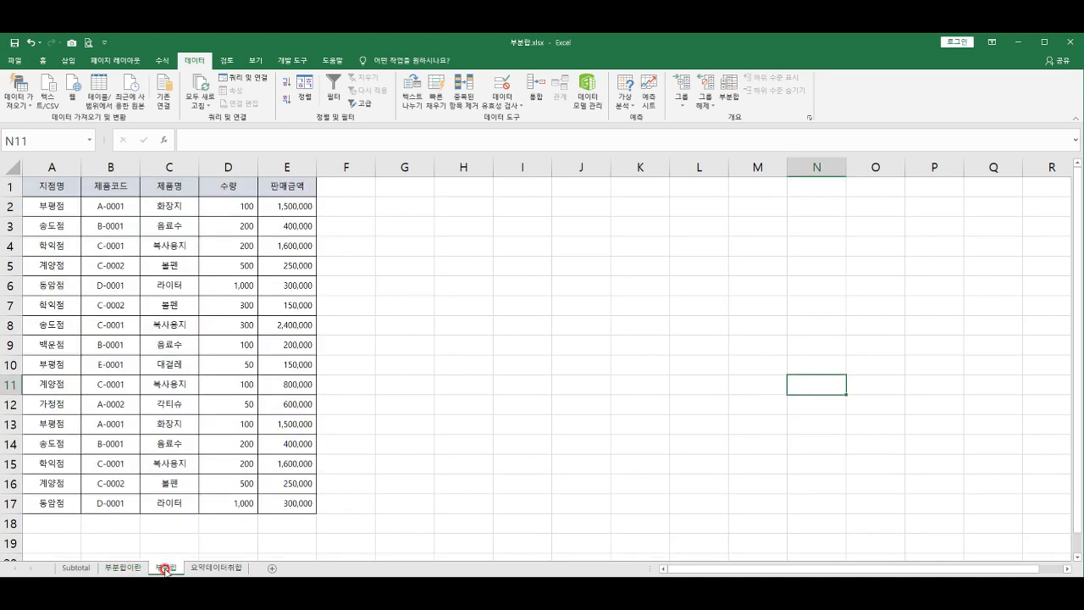
left_click_drag(52, 185, 314, 503)
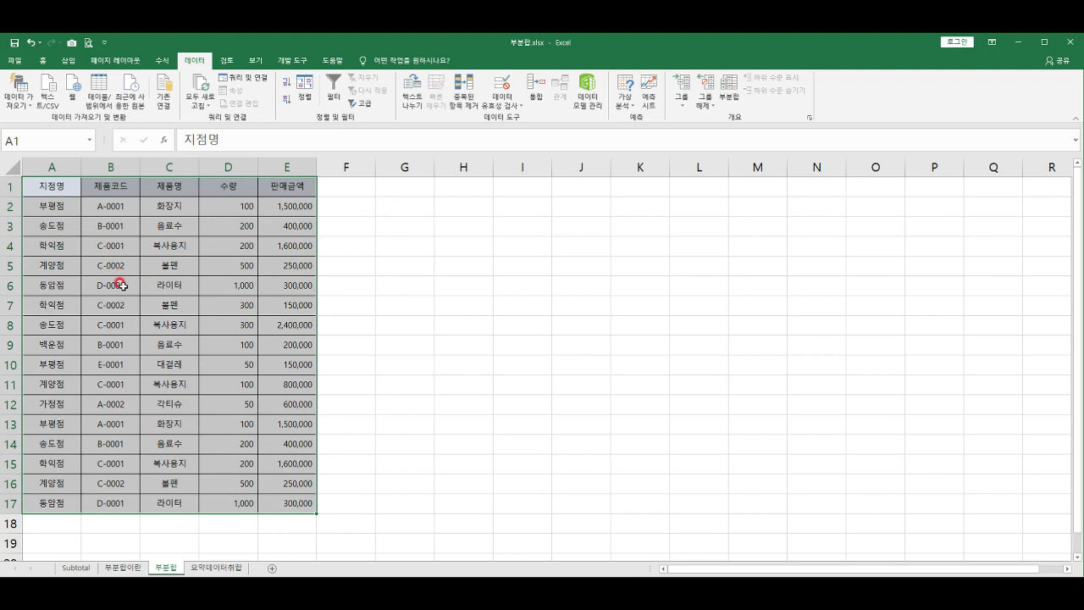
left_click(729, 100)
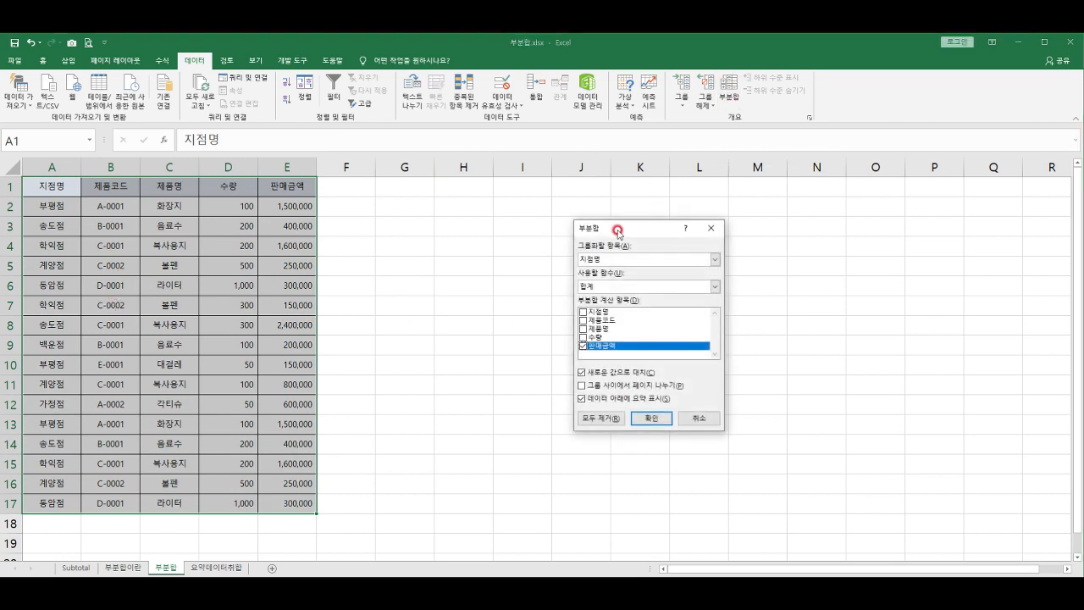
left_click_drag(619, 237, 386, 222)
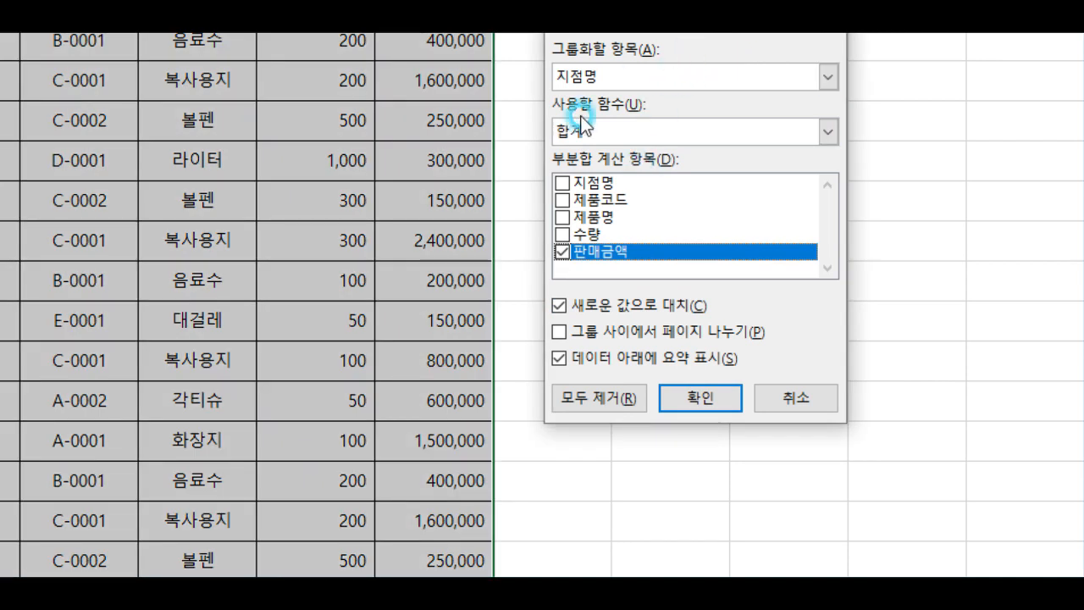
left_click_drag(584, 12, 525, 173)
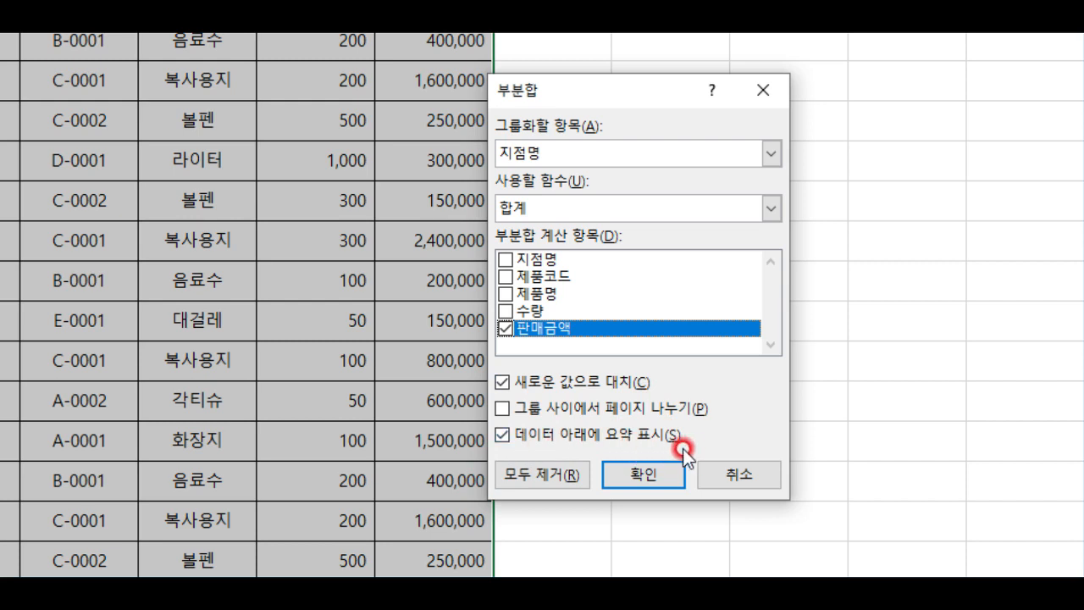
left_click(736, 478)
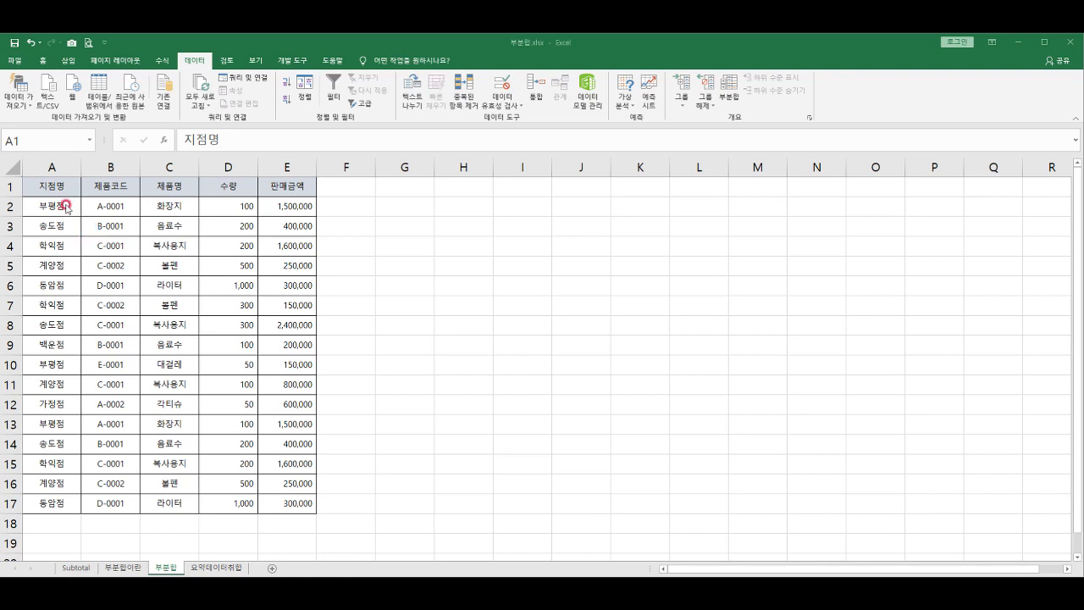
Sort the sales table by 지점명 on cell values in ascending order (오름차순)
key("ctrl+a")
left_click(42, 186)
left_click(62, 183)
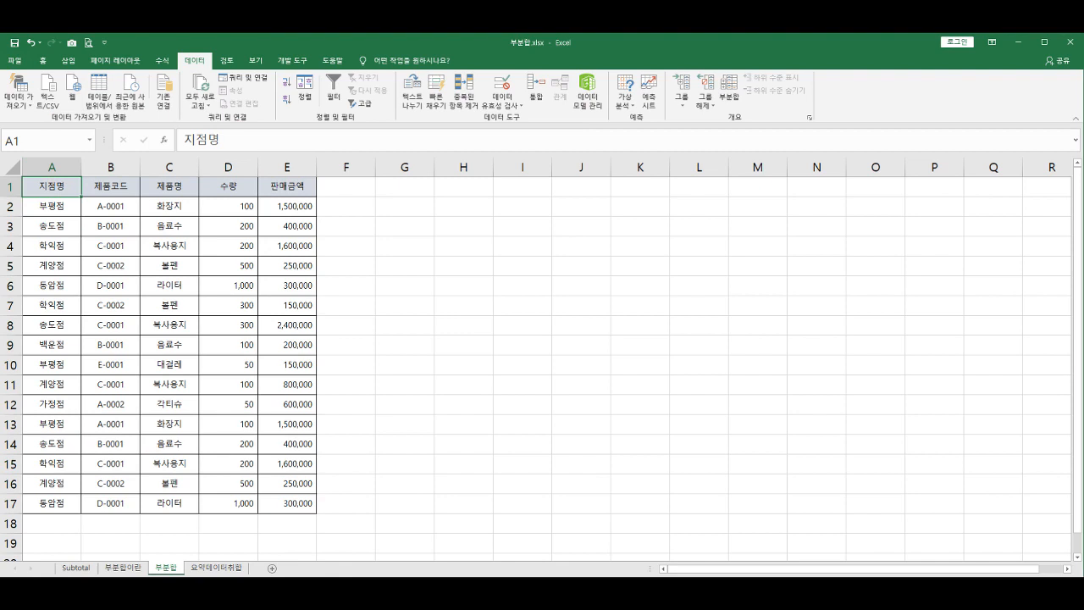
left_click(303, 93)
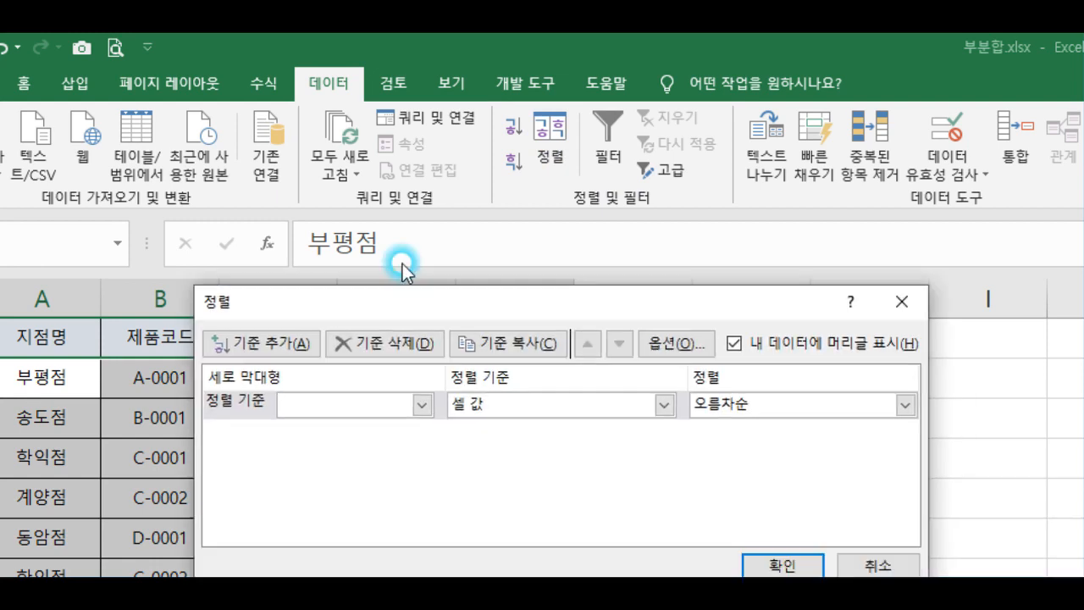
left_click(368, 334)
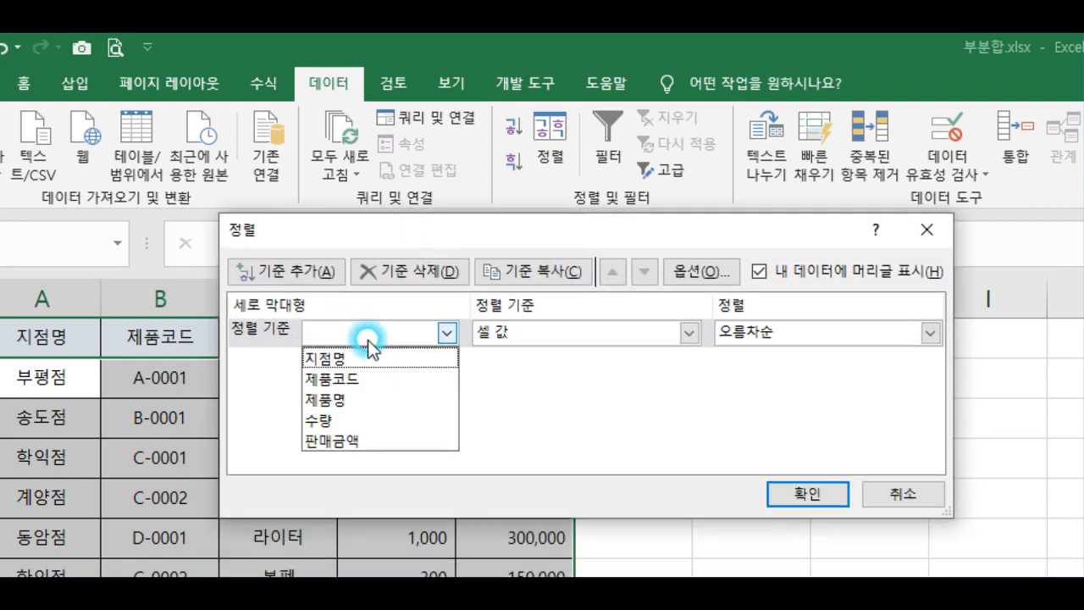
left_click(367, 358)
left_click(701, 334)
left_click(491, 346)
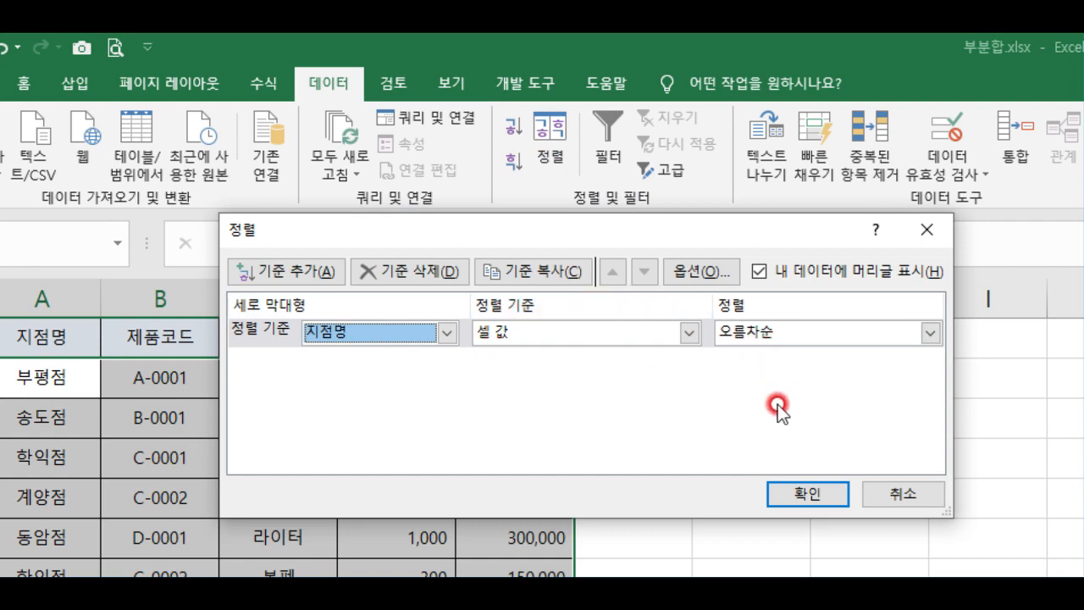
left_click(796, 495)
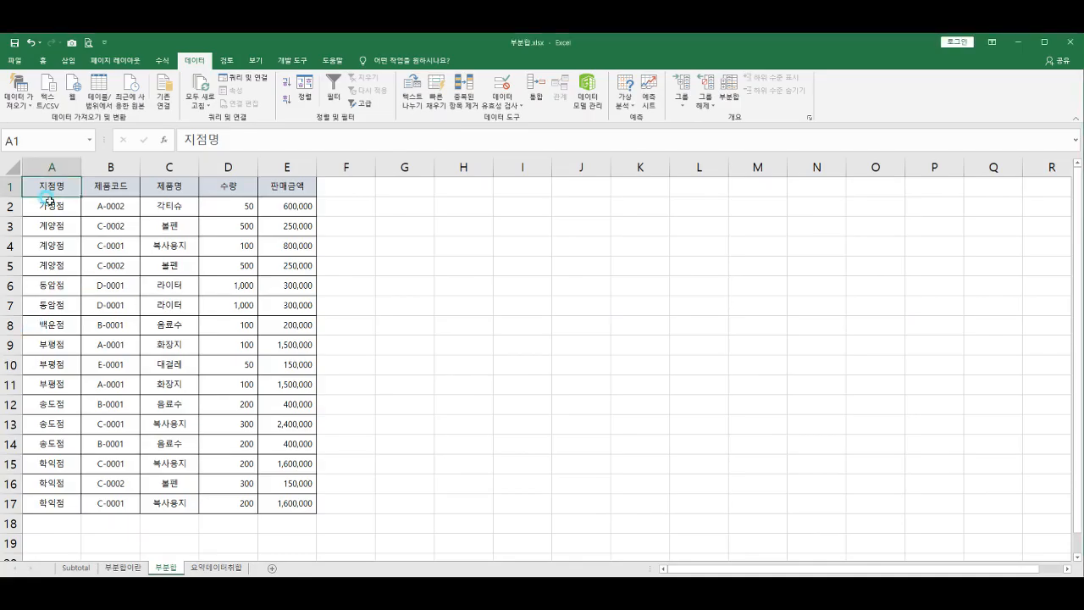
Add subtotals to the sales table grouped by 지점명, using the 합계 function on 수량 and 판매금액
left_click(725, 87)
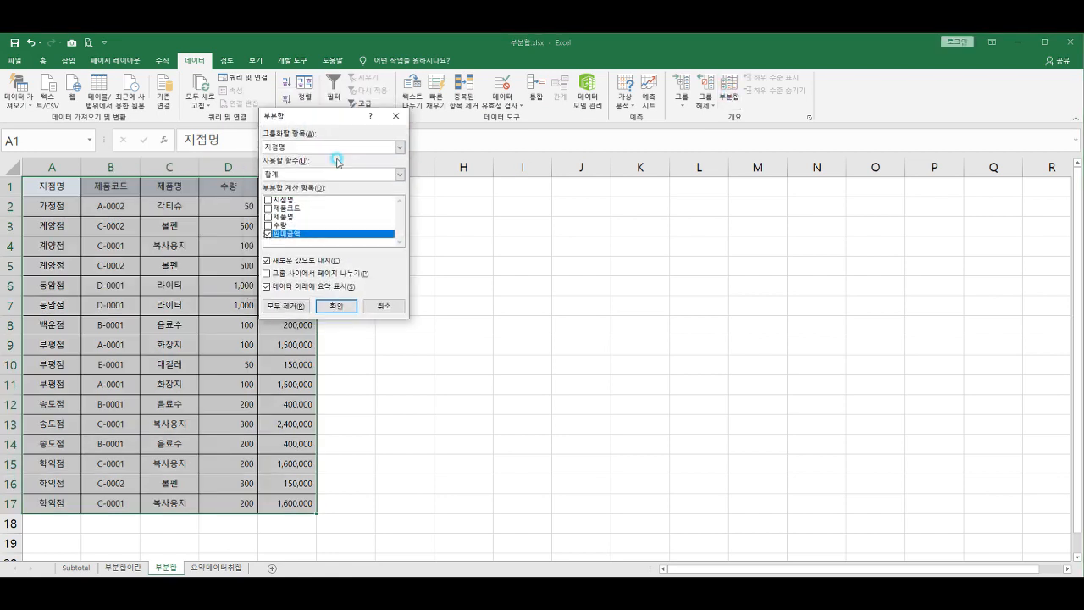
left_click(409, 240)
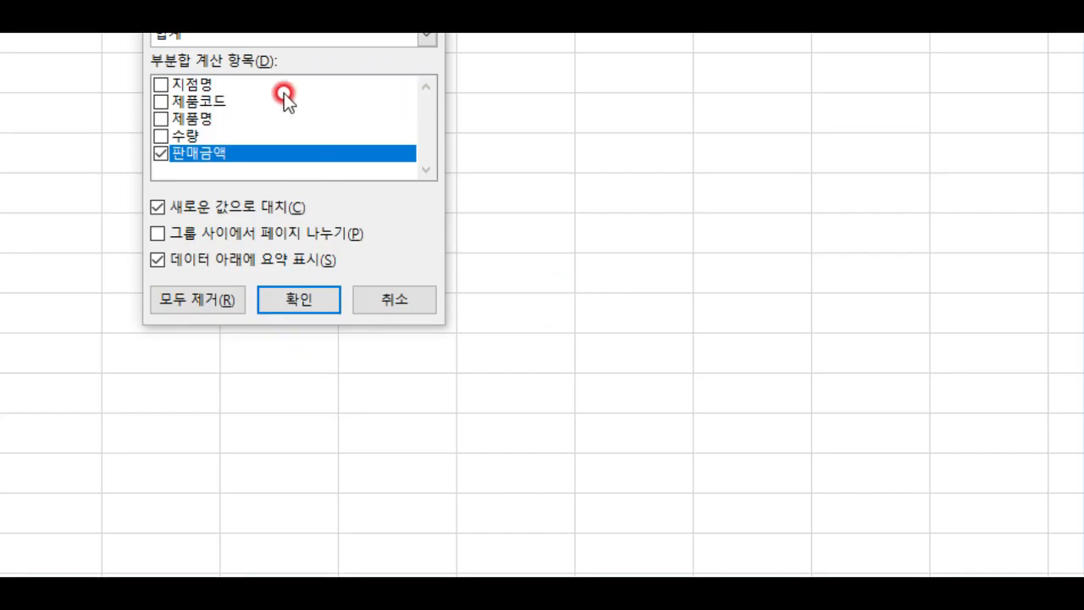
left_click(163, 135)
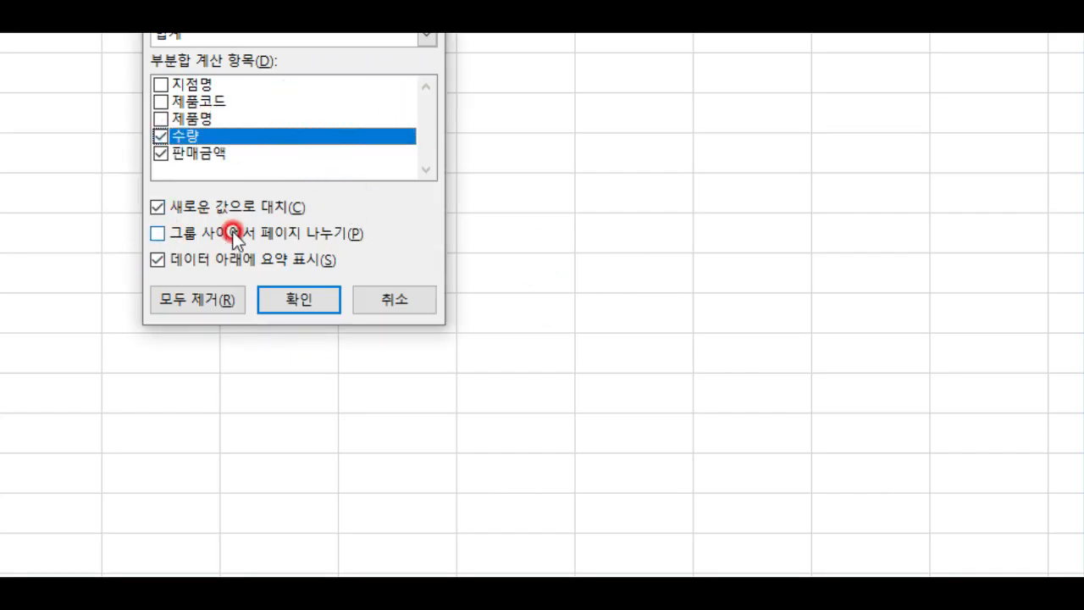
left_click(300, 303)
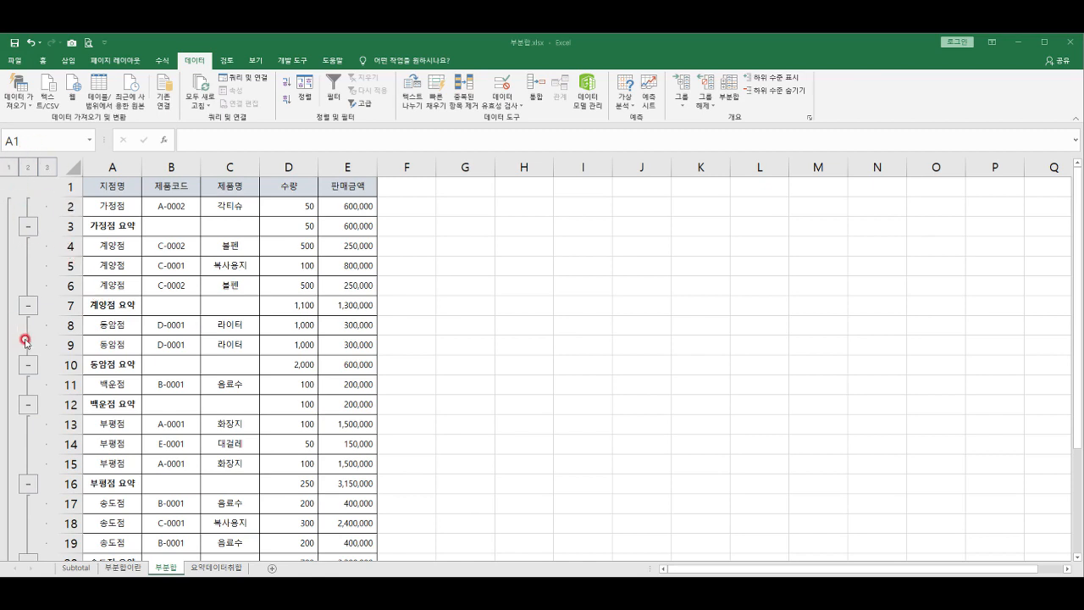
Examine the branch summary rows and the subtotal formulas in their 수량 and 판매금액 cells
left_click_drag(109, 225, 360, 226)
left_click_drag(125, 304, 331, 292)
left_click(297, 225)
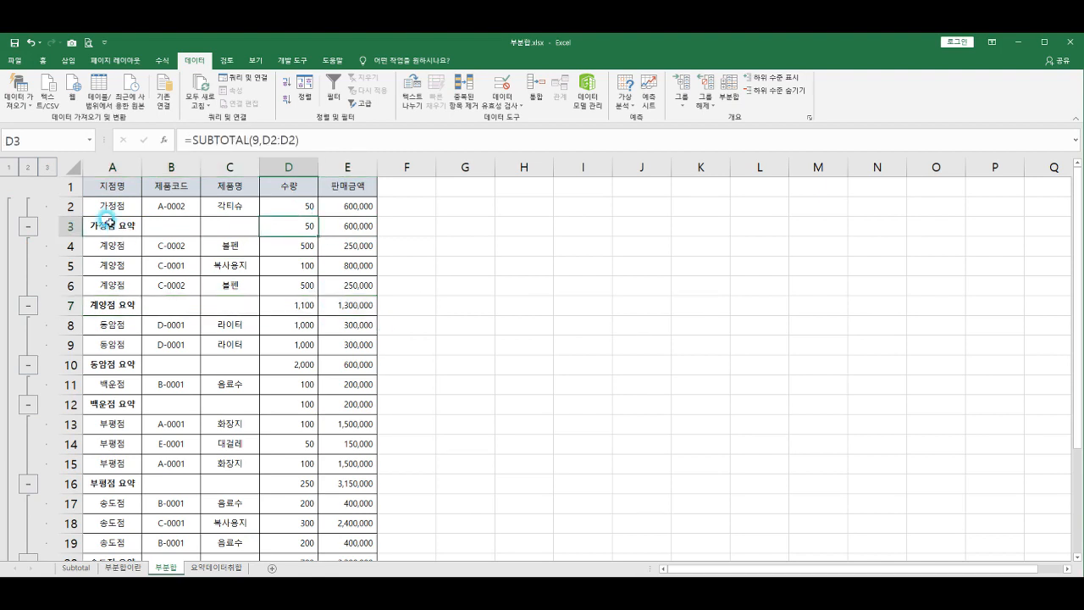
left_click_drag(112, 245, 119, 286)
left_click_drag(113, 325, 114, 345)
left_click(298, 364)
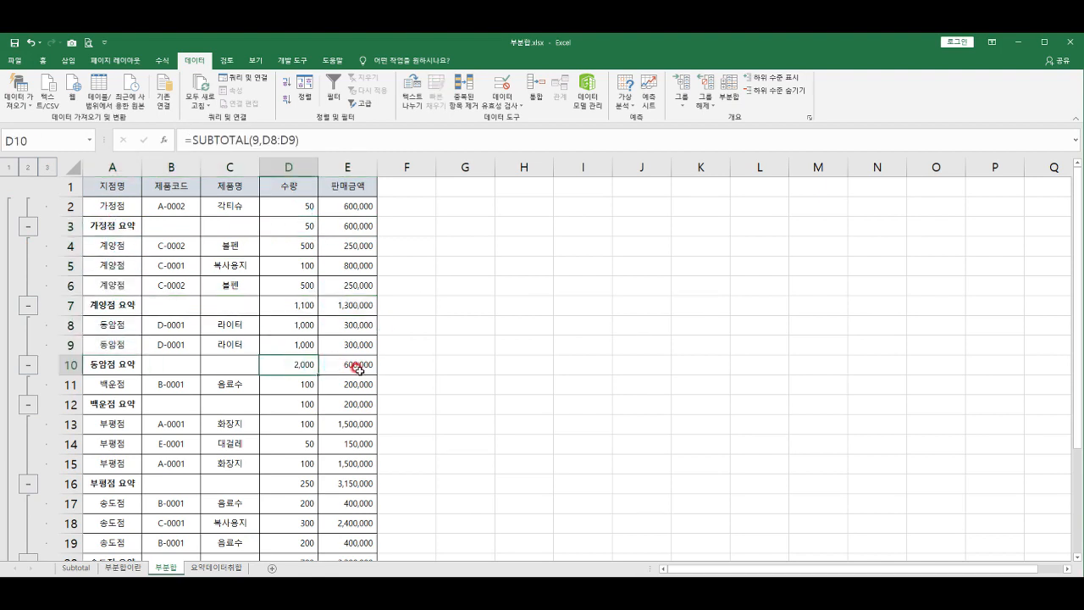
left_click(354, 366)
left_click(352, 230)
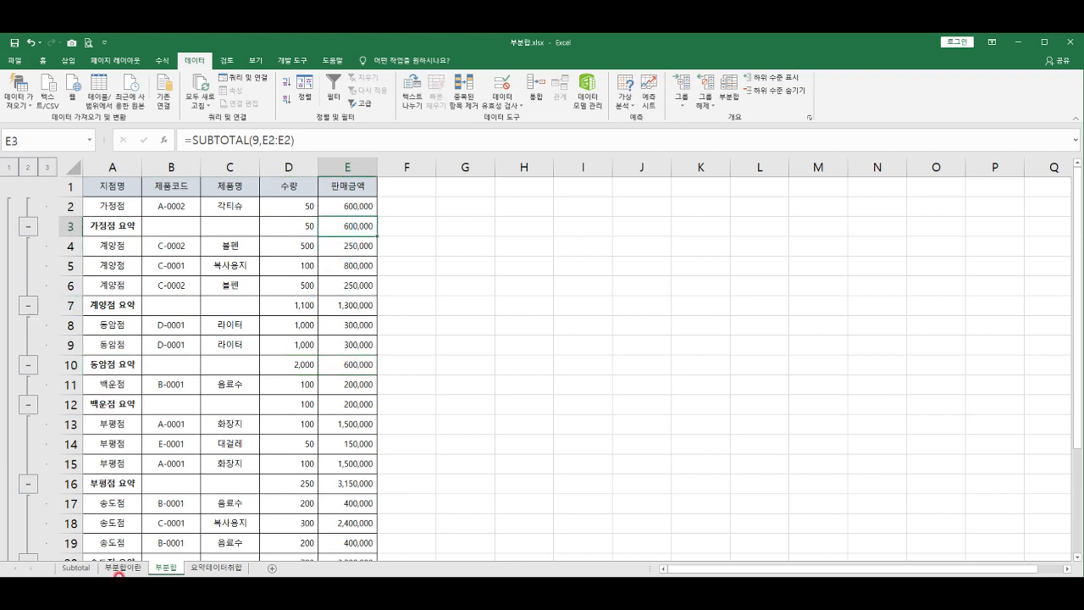
Read the note about the SUBTOTAL function in row 5 of the 부분합이란 sheet
left_click(117, 568)
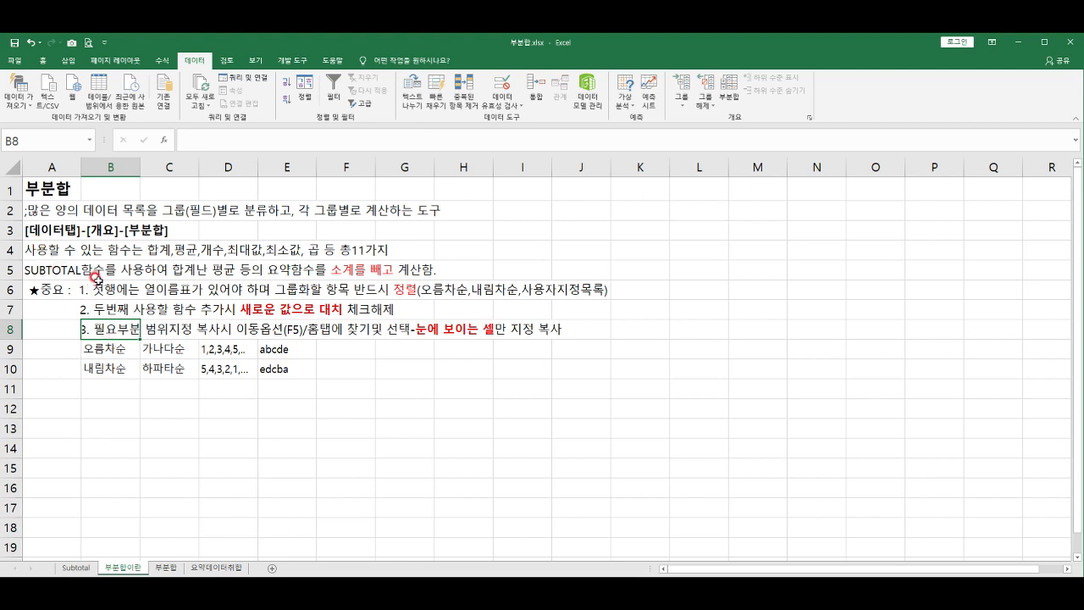
left_click_drag(37, 265, 438, 269)
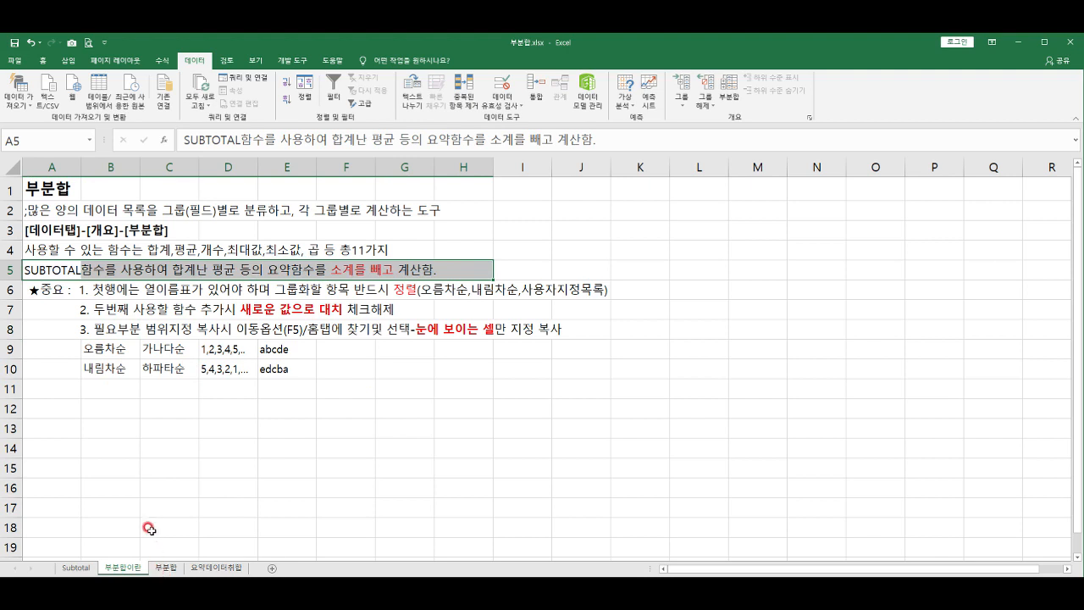
left_click(134, 456)
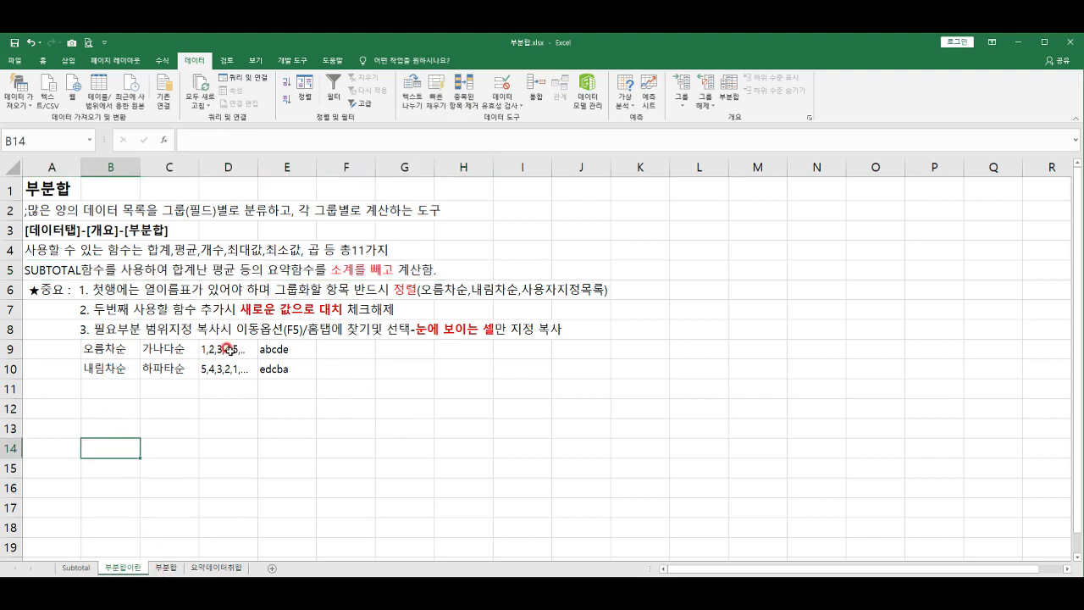
Open the Subtotal sheet and read the rules for function numbers 1~11 and 101~111
left_click(74, 567)
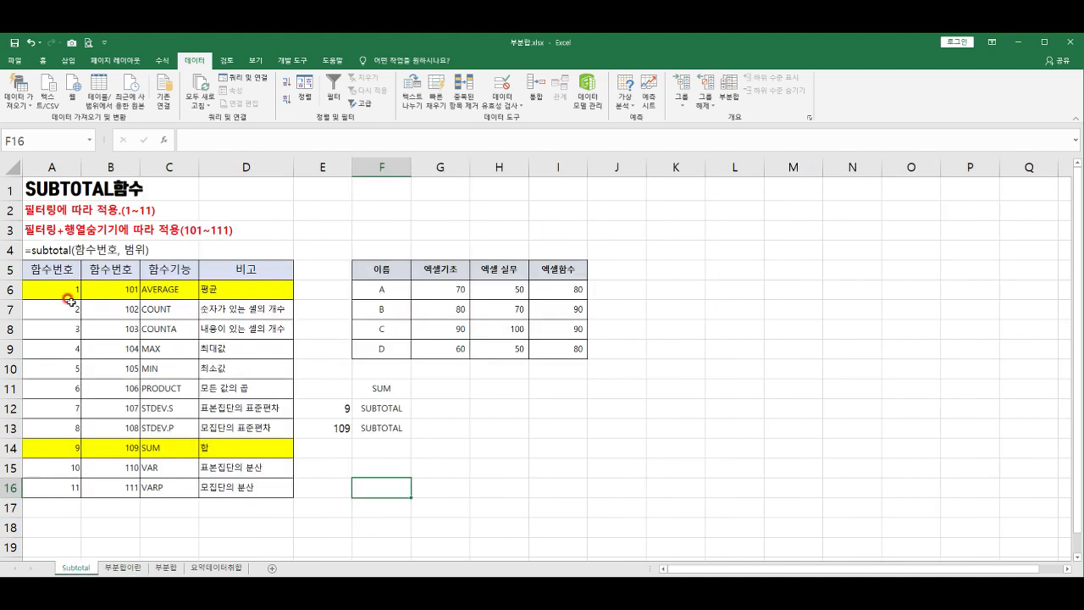
left_click(34, 243)
left_click(33, 210)
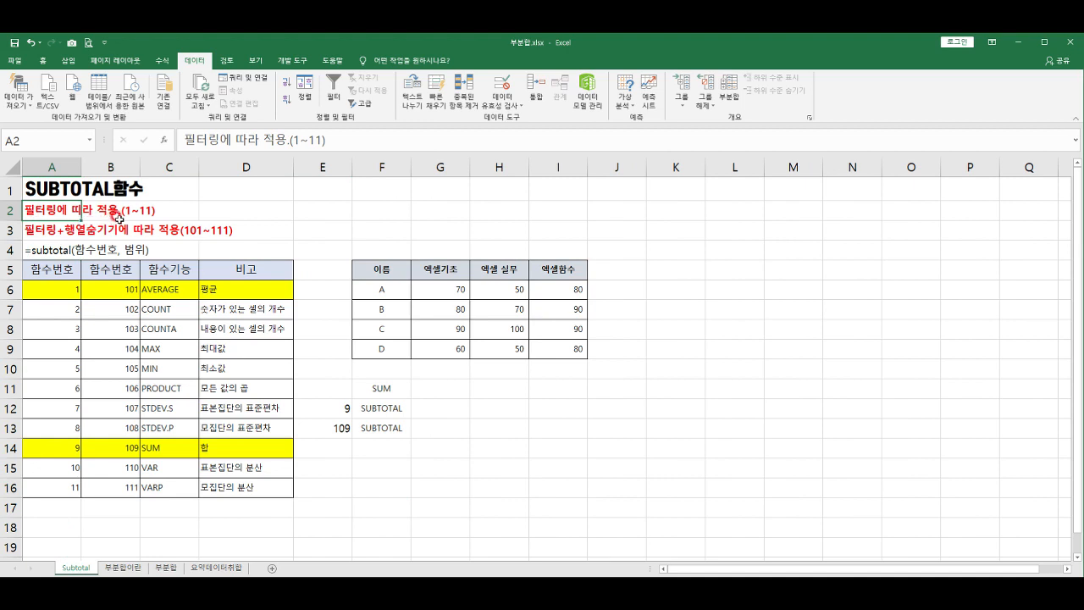
left_click(30, 233)
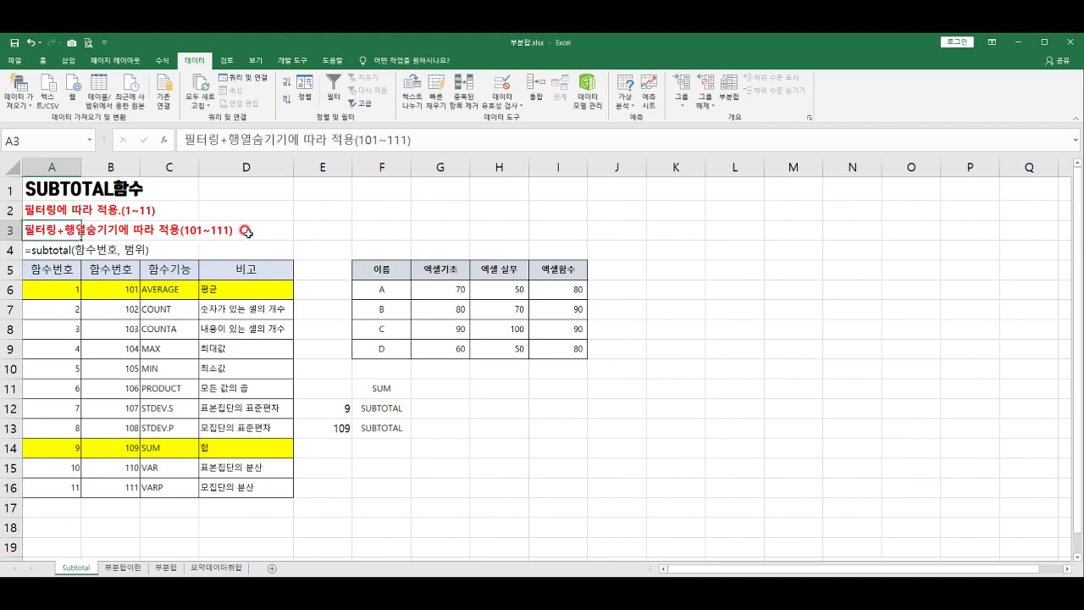
left_click(48, 211)
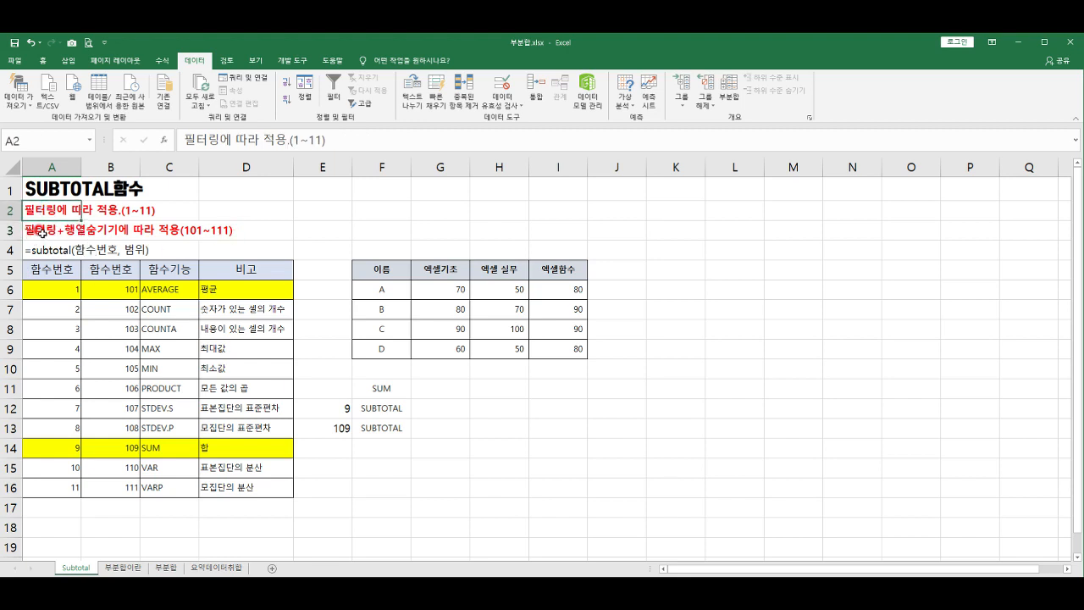
Enter a SUM formula in G11 that totals the 엑셀기초 scores in G6:G9
left_click(415, 387)
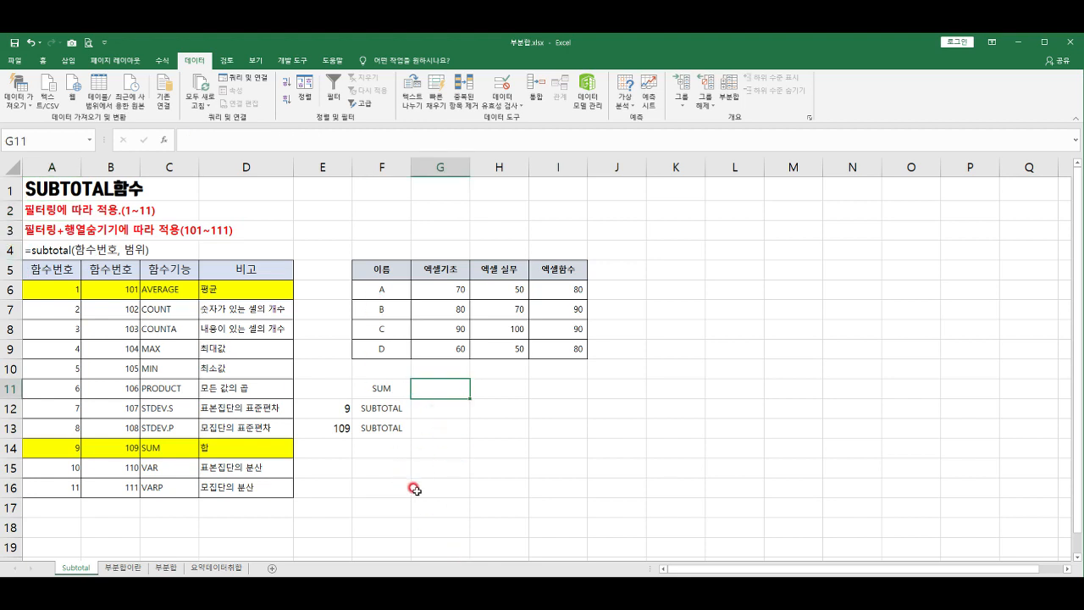
type("=")
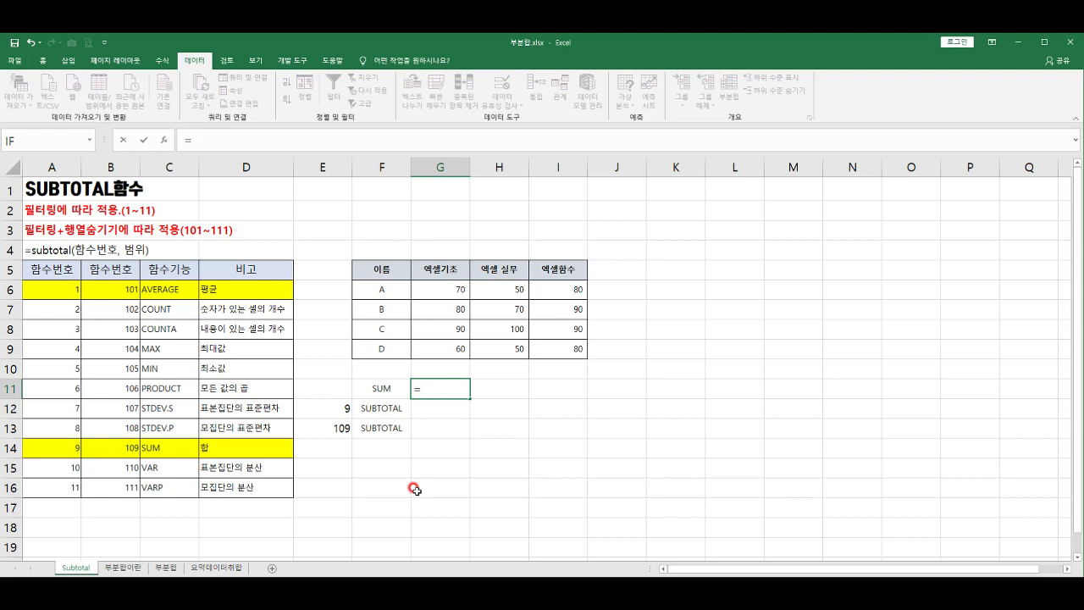
type("녀sum(")
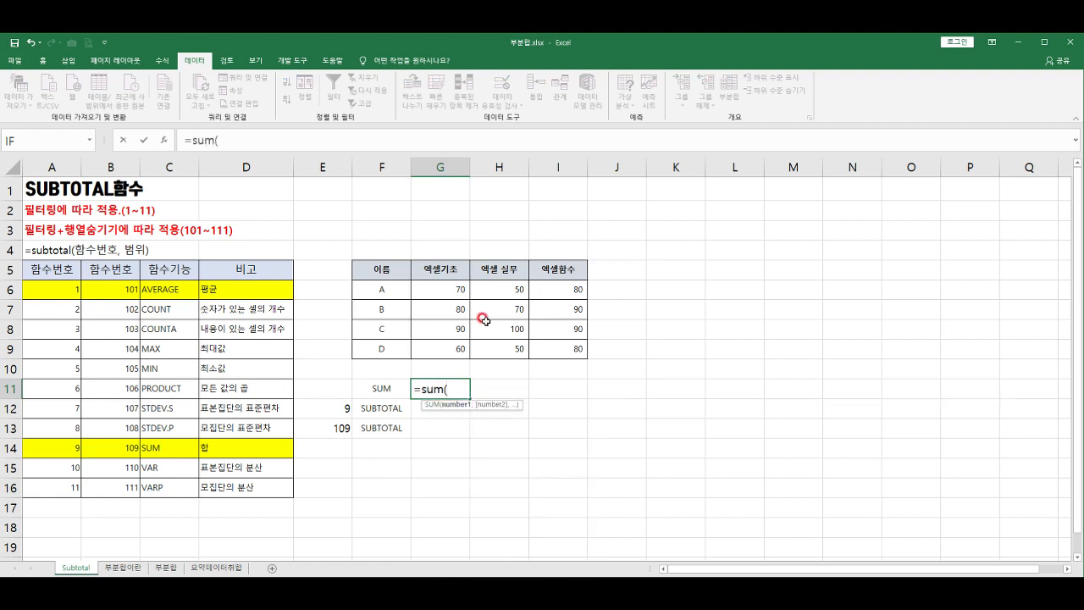
left_click_drag(451, 291, 437, 345)
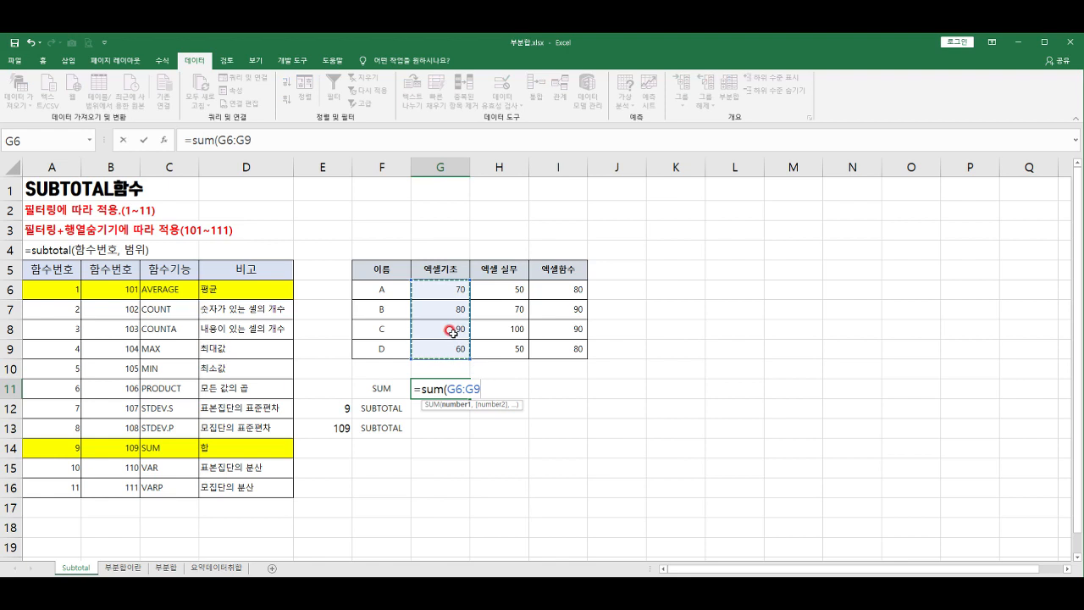
key("Return")
Enter a SUBTOTAL formula in G12 with function number 9 (SUM) over the 엑셀기초 scores in G6:G9
type("=su")
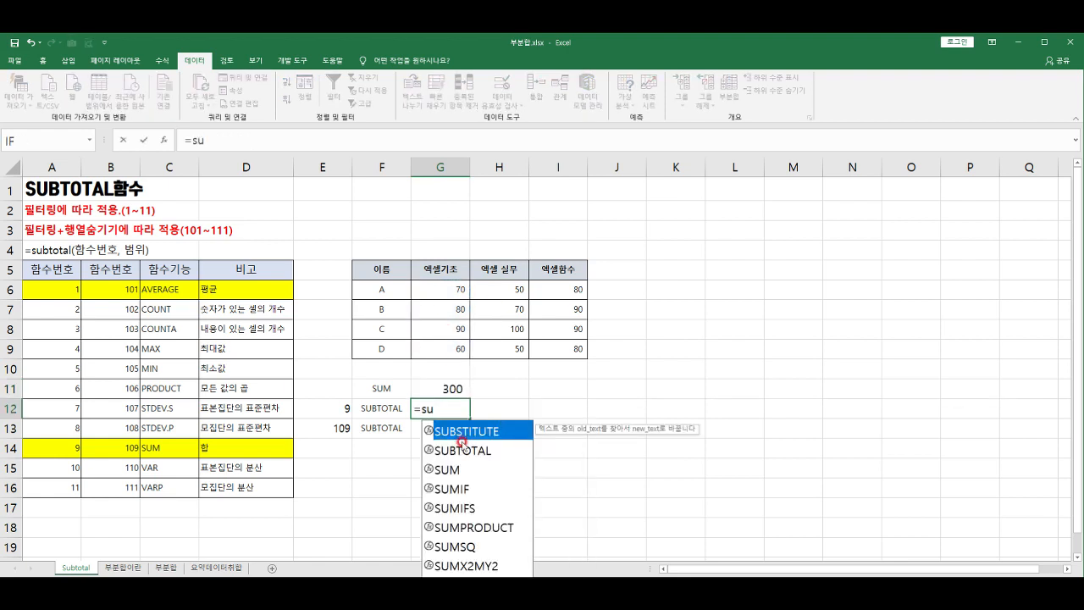
double_click(463, 450)
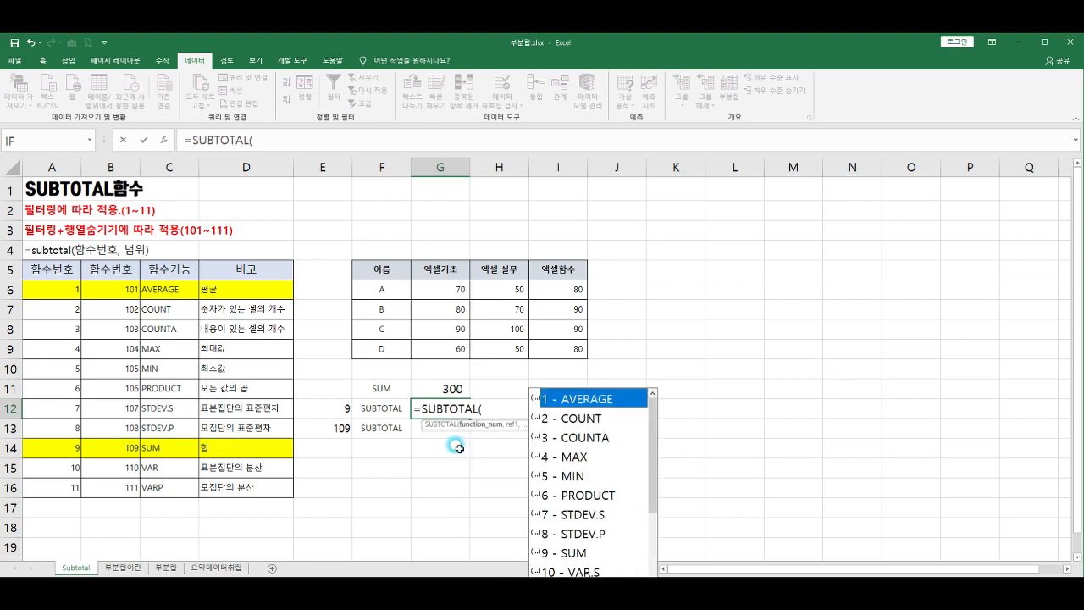
double_click(555, 552)
type(",")
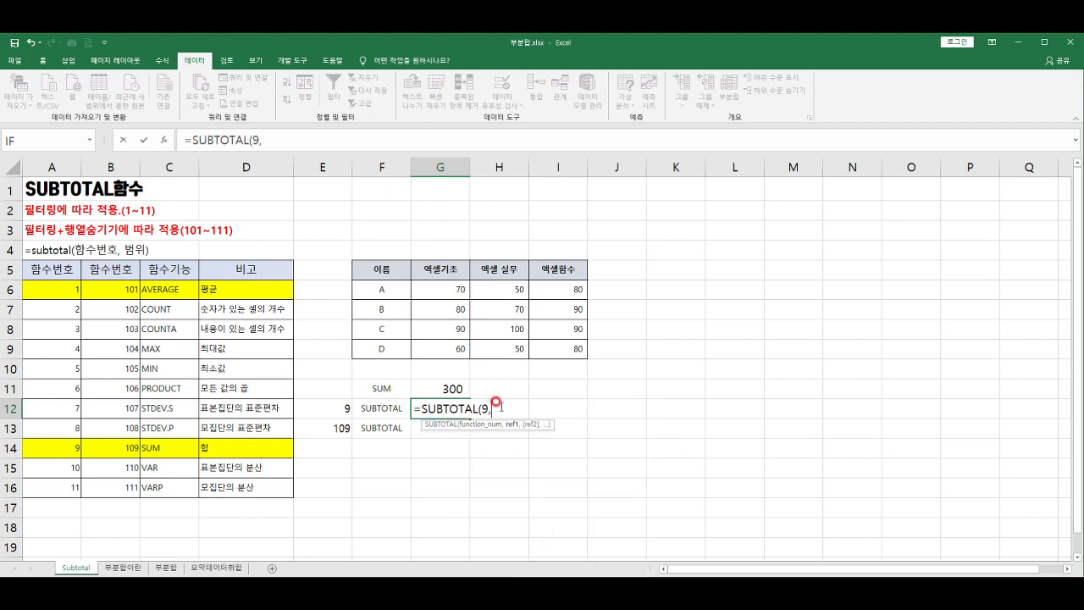
left_click_drag(436, 288, 434, 349)
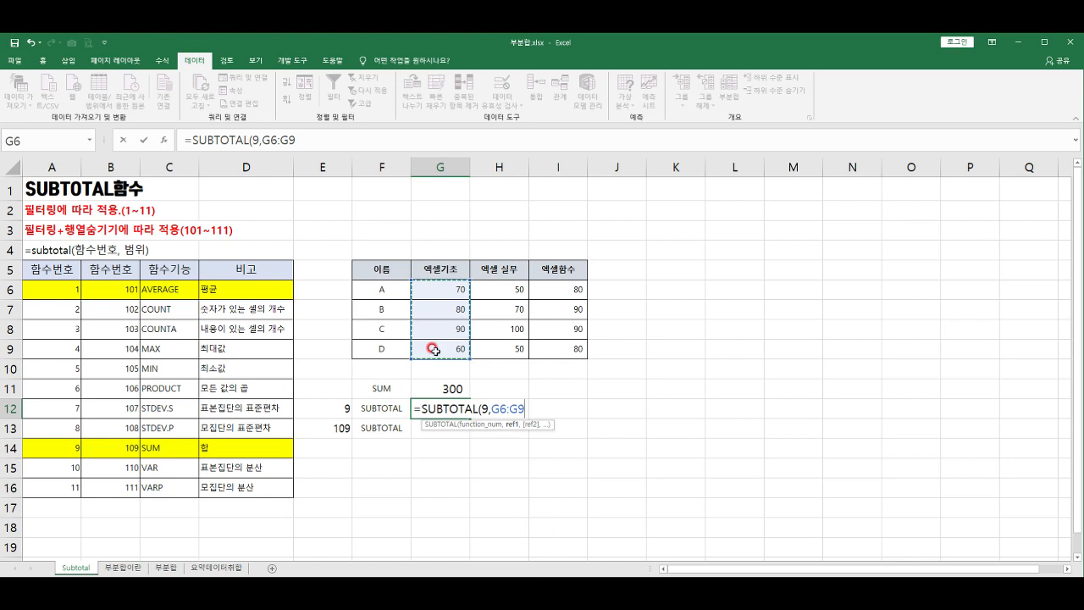
type(")")
key("Return")
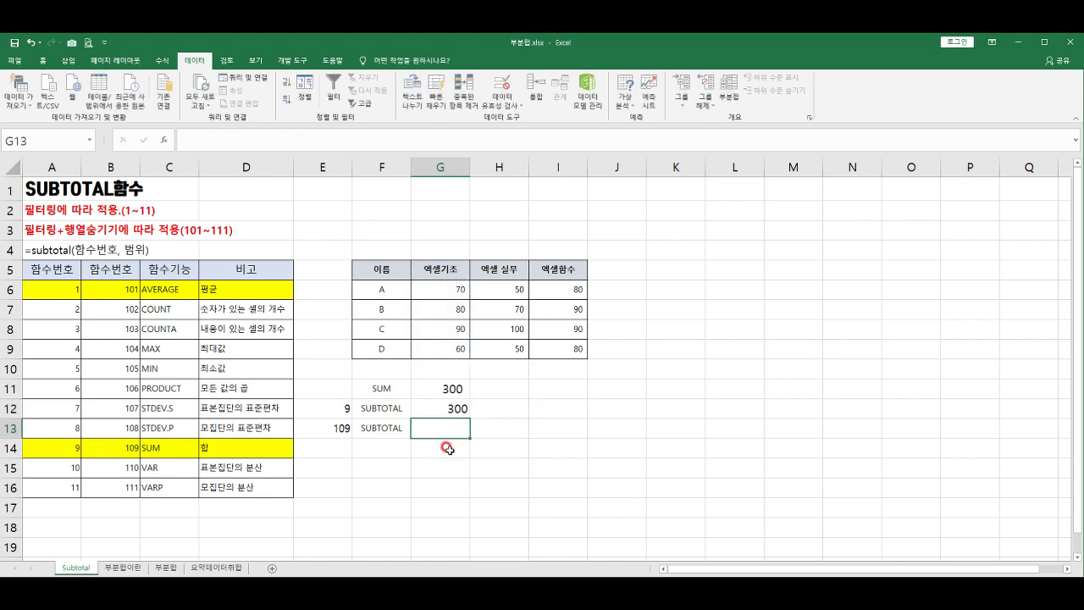
Enter a SUBTOTAL formula in G13 with function number 109 over the range G6:G9
type("=su")
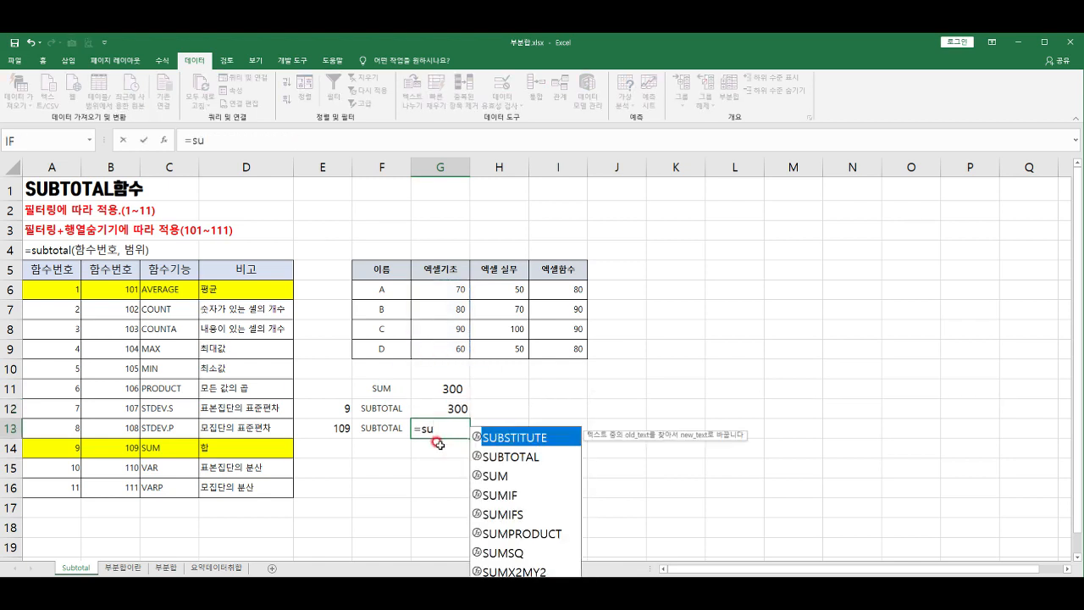
double_click(520, 456)
type("109,")
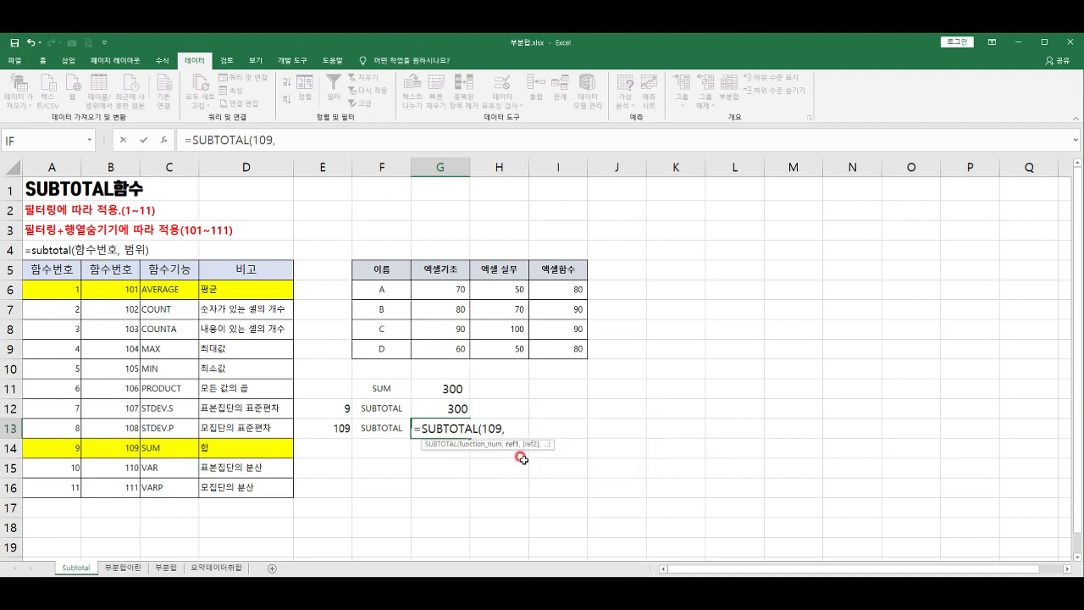
left_click_drag(435, 285, 440, 347)
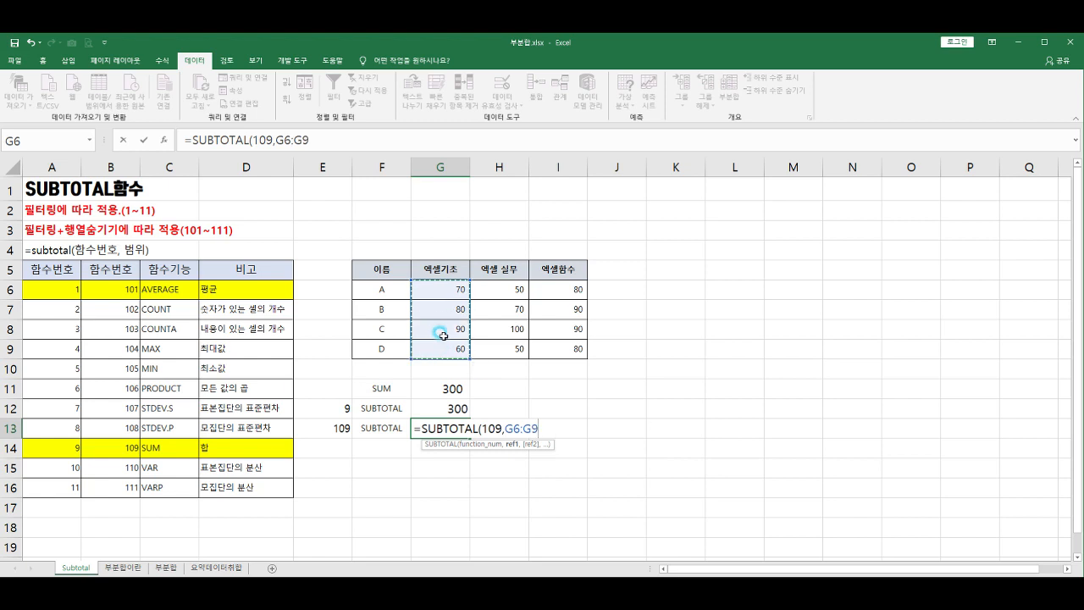
key("Return")
Fill the SUM and SUBTOTAL formulas in G11:G13 across to columns H and I
left_click_drag(447, 387, 575, 438)
left_click(496, 463)
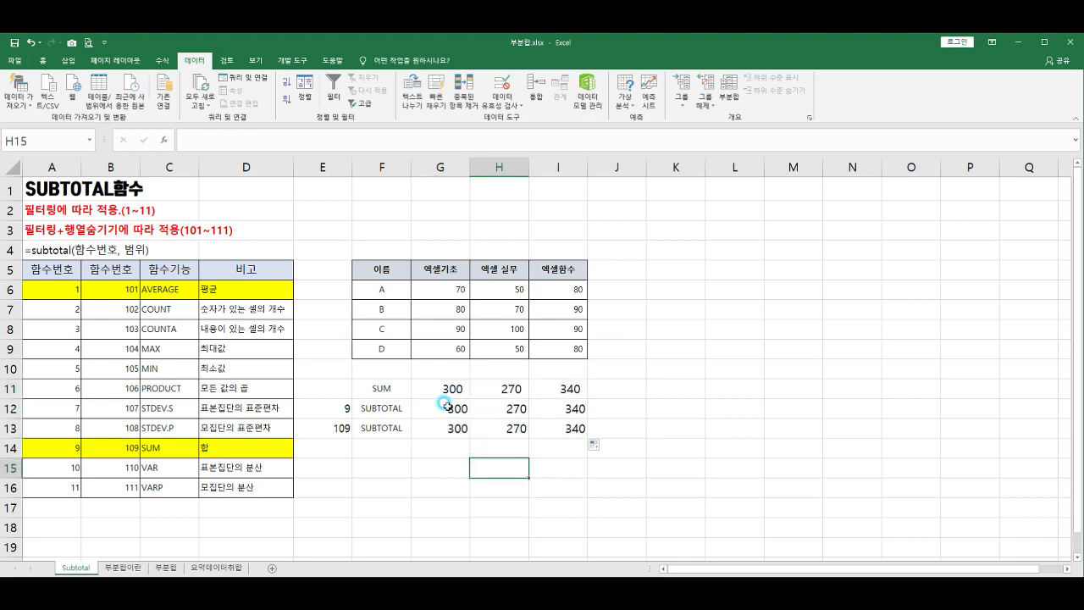
left_click(448, 387)
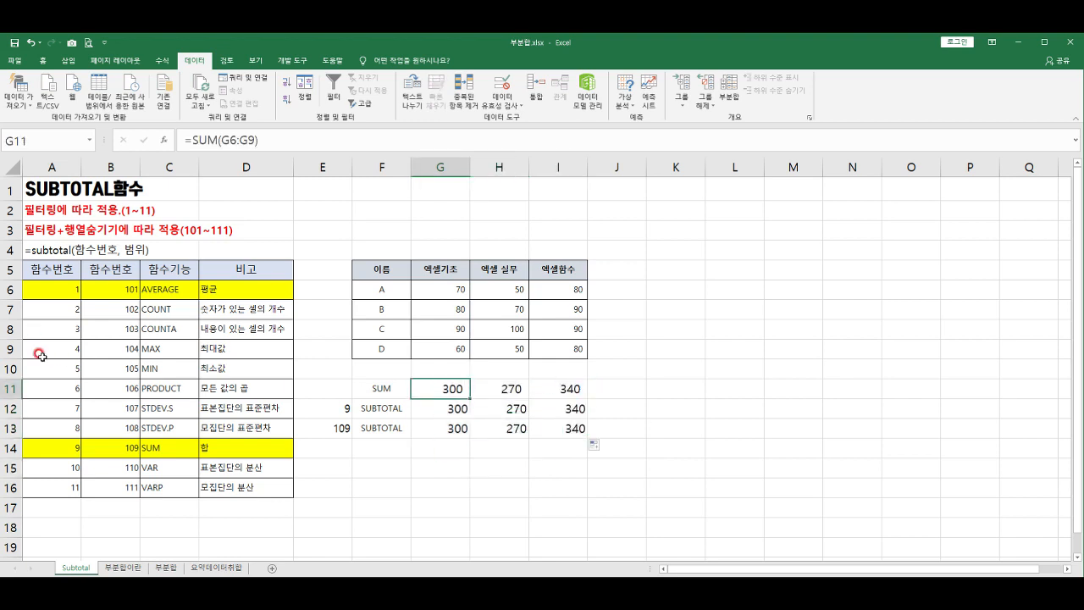
Read the rules in A2 and A3 on function numbers 1~11 for filtering and 101~111 for filtering plus hidden rows
left_click(36, 207)
left_click(34, 226)
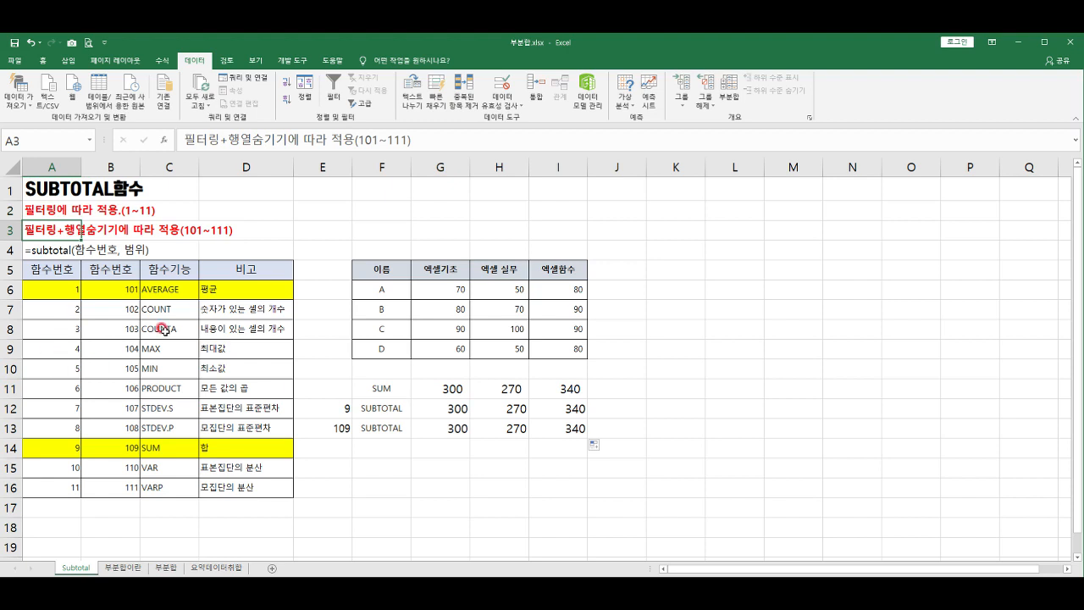
left_click(48, 211)
left_click(38, 237)
left_click(39, 210)
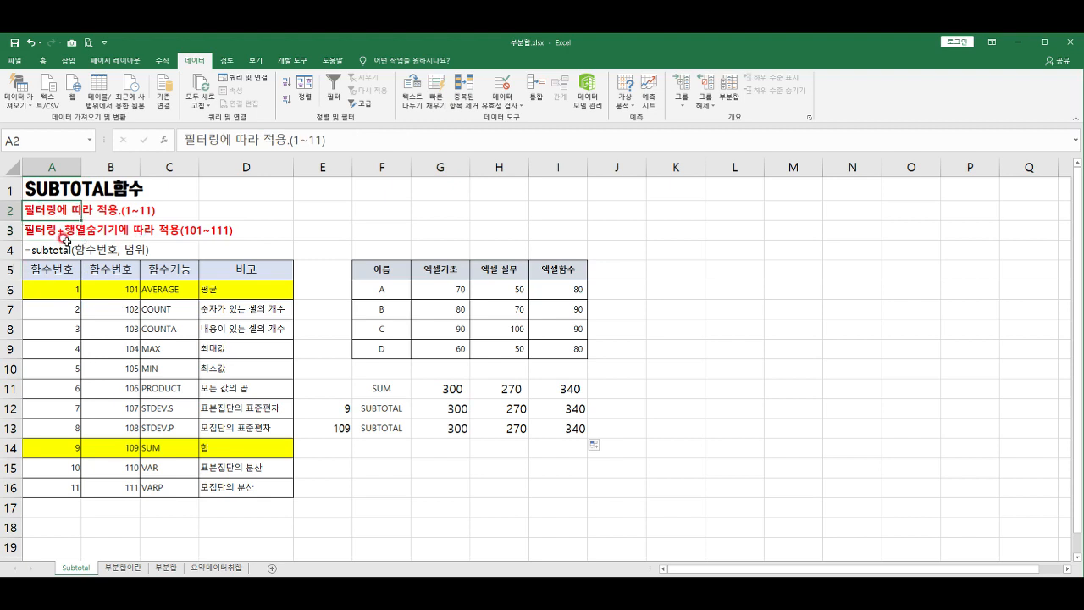
left_click(37, 230)
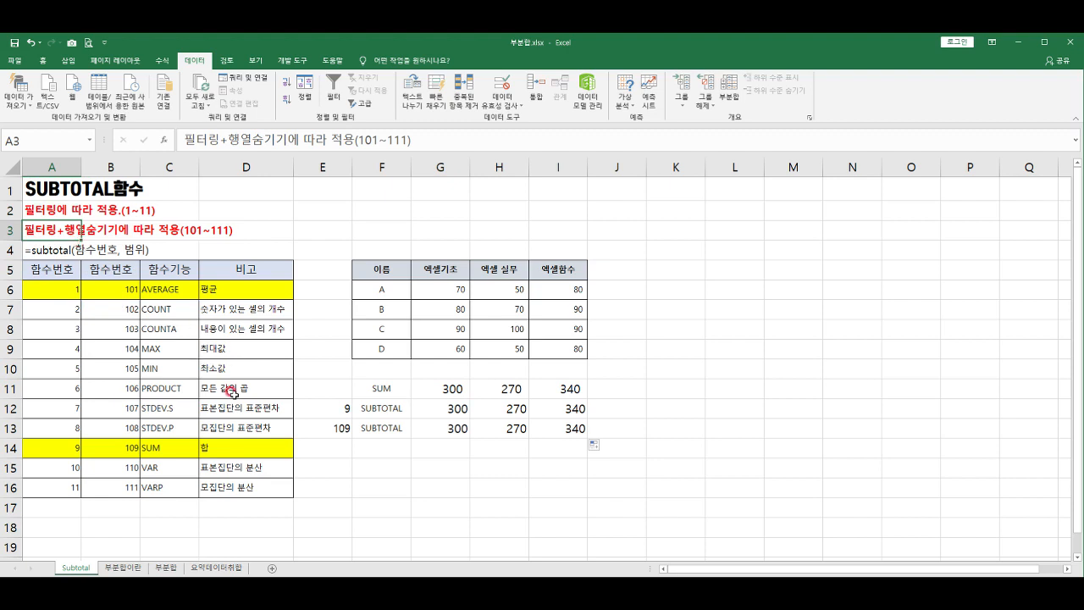
Add filters to the score table's header row F5:I5 and filter the 이름 column to show only A and B
left_click_drag(376, 279, 554, 272)
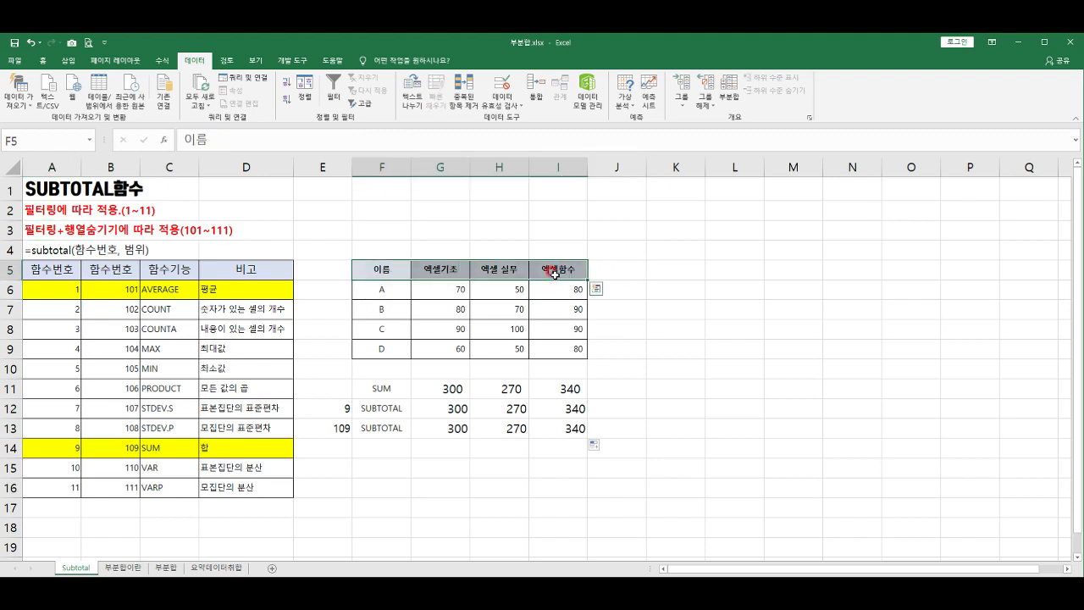
key("ctrl+shift+l")
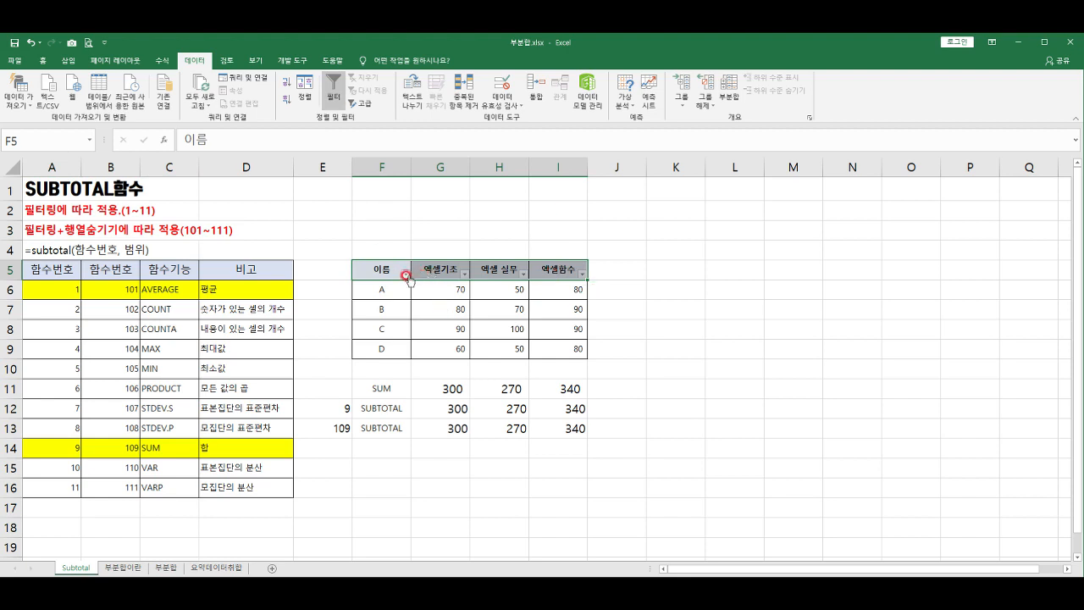
left_click(404, 273)
left_click(293, 399)
left_click(293, 409)
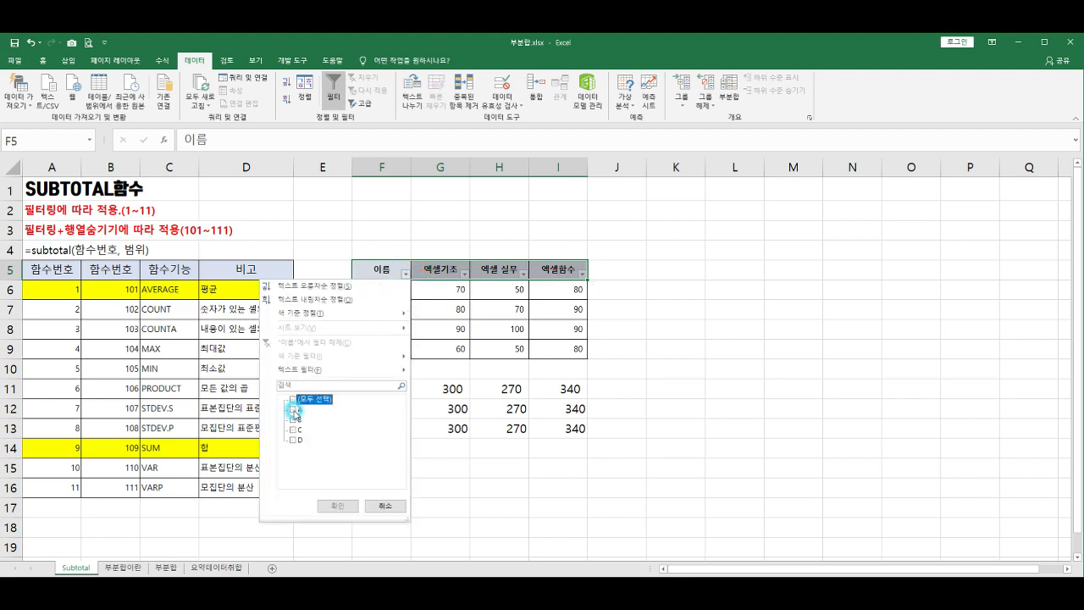
left_click(337, 505)
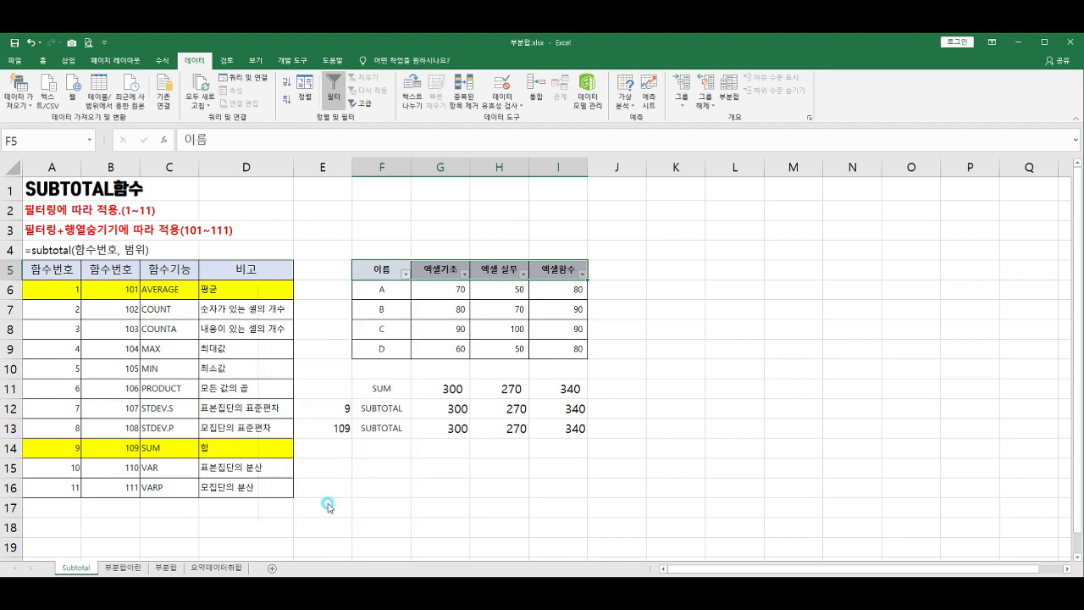
Compare the filtered results of the SUM row with the SUBTOTAL rows for function numbers 9 and 109
left_click_drag(440, 362, 579, 388)
left_click_drag(381, 348, 555, 350)
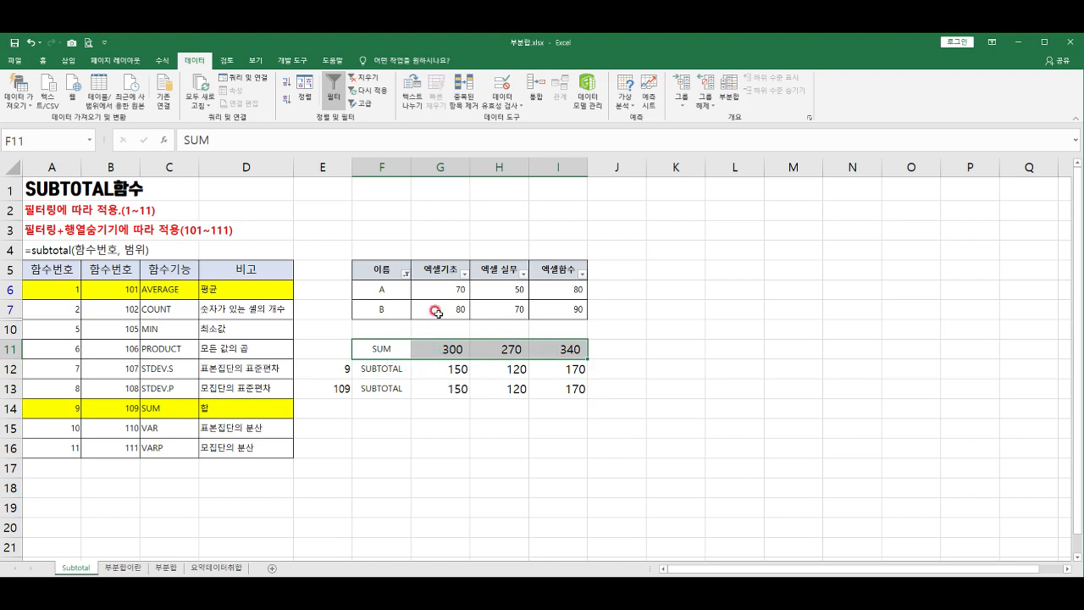
left_click_drag(373, 369, 541, 400)
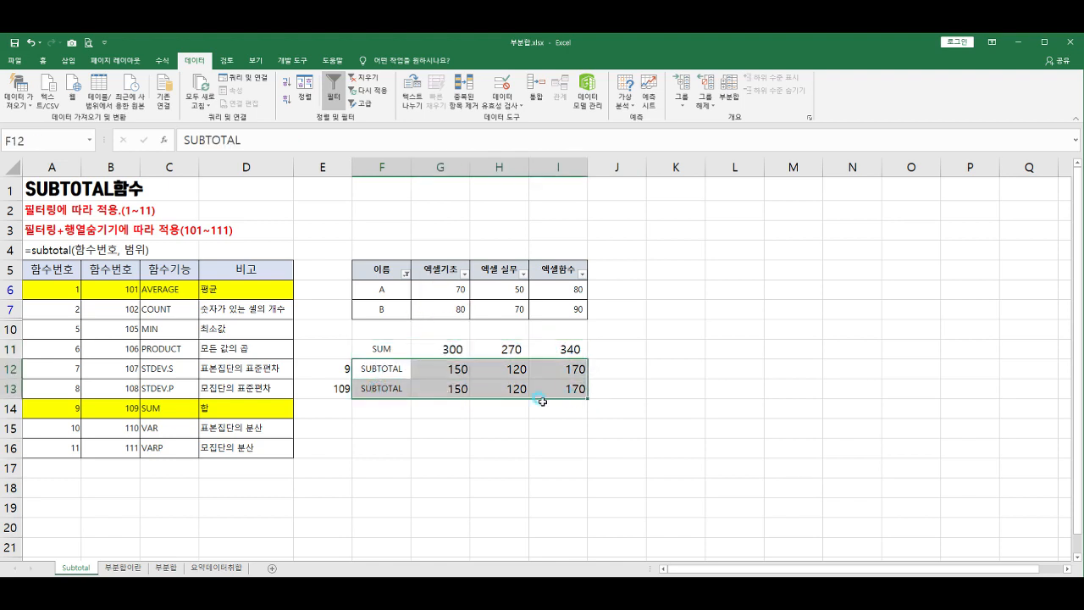
left_click(332, 368)
left_click(335, 388)
left_click_drag(447, 369, 571, 388)
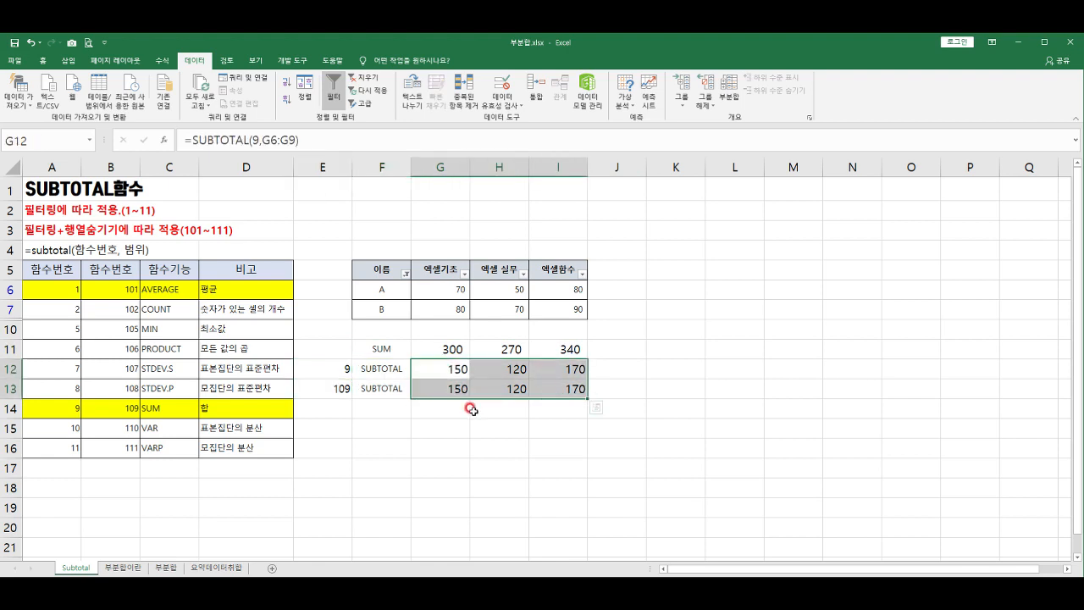
Clear the 이름 filter on the score table and hide rows 7 and 8
left_click(358, 76)
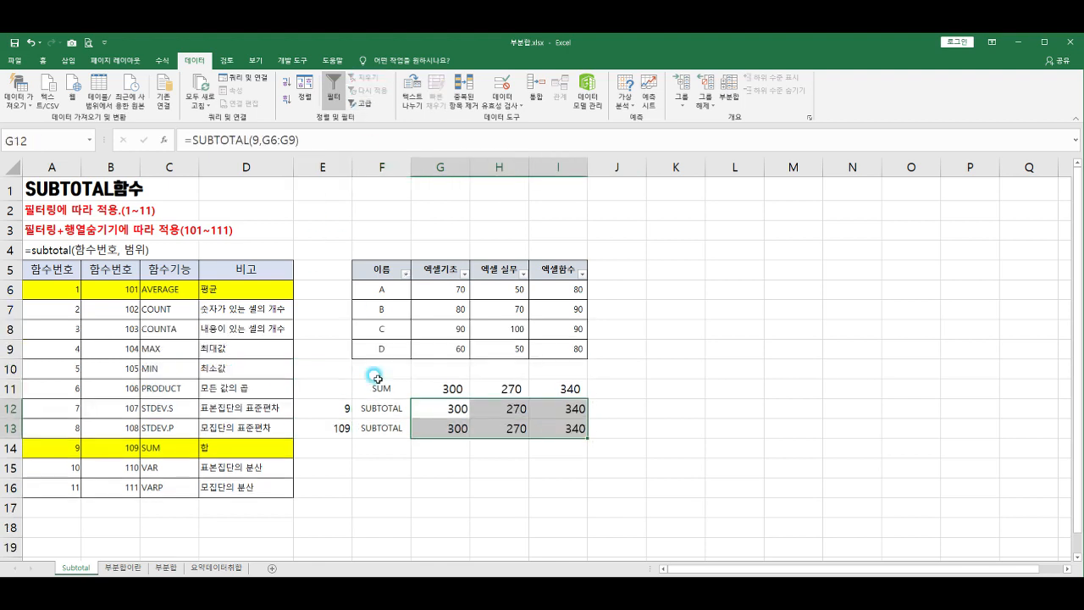
left_click(389, 330)
left_click_drag(12, 315, 9, 330)
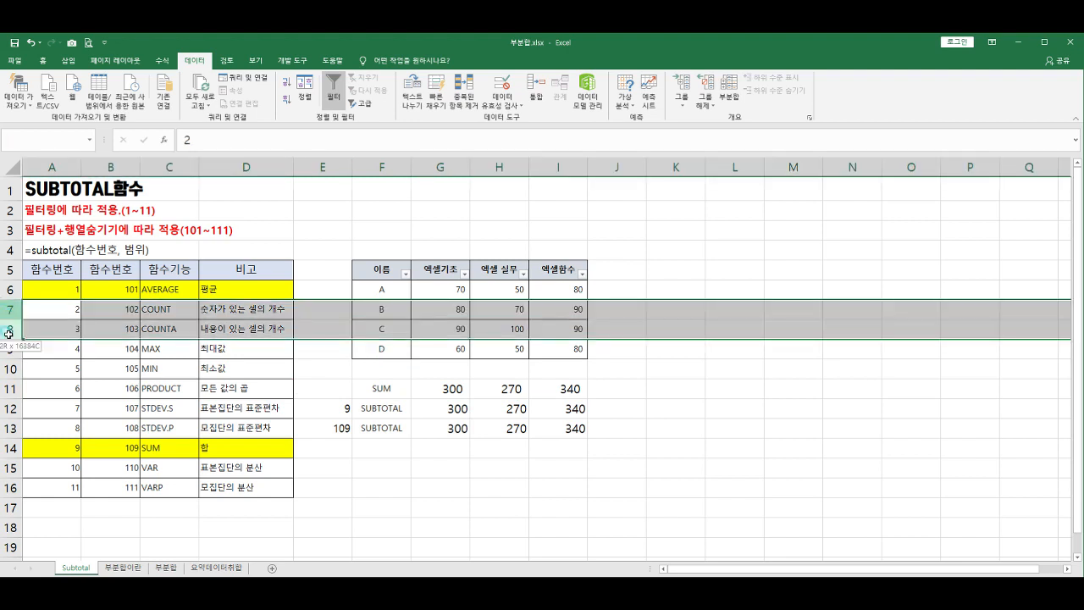
right_click(9, 320)
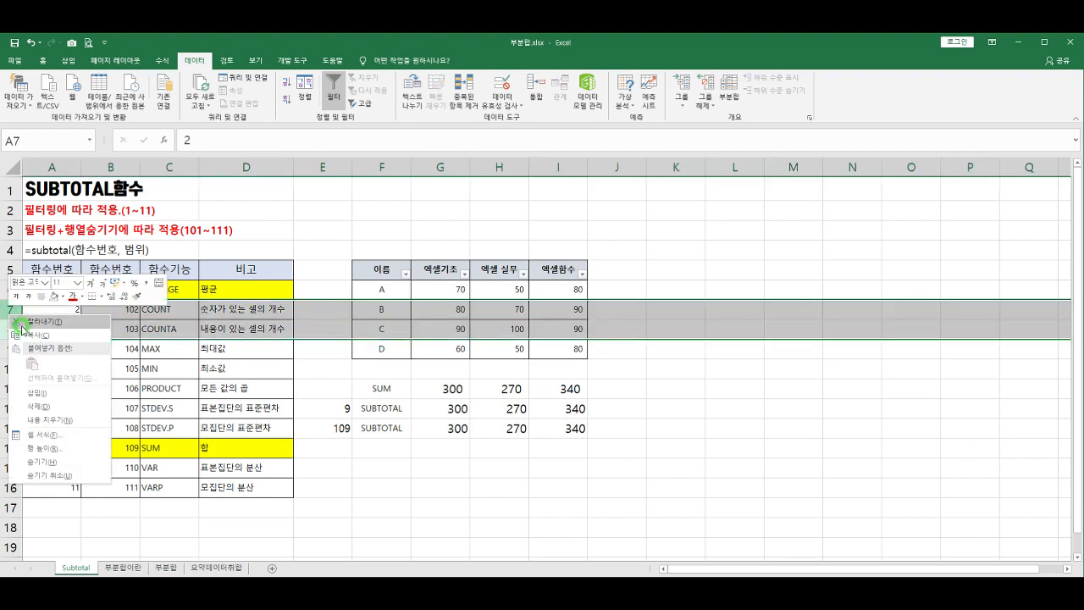
left_click(42, 462)
Compare the SUBTOTAL results for function numbers 9 and 109 in rows 12 and 13 while the rows are hidden
left_click(438, 397)
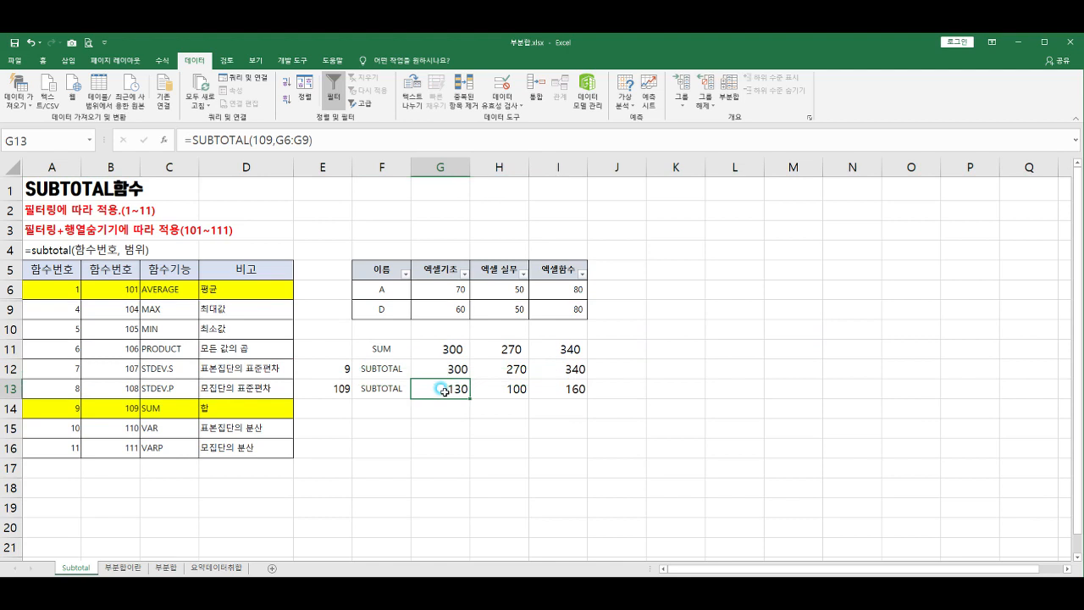
left_click(318, 367)
left_click_drag(457, 368, 592, 369)
left_click(343, 390)
left_click_drag(376, 389, 574, 392)
left_click_drag(457, 392, 558, 391)
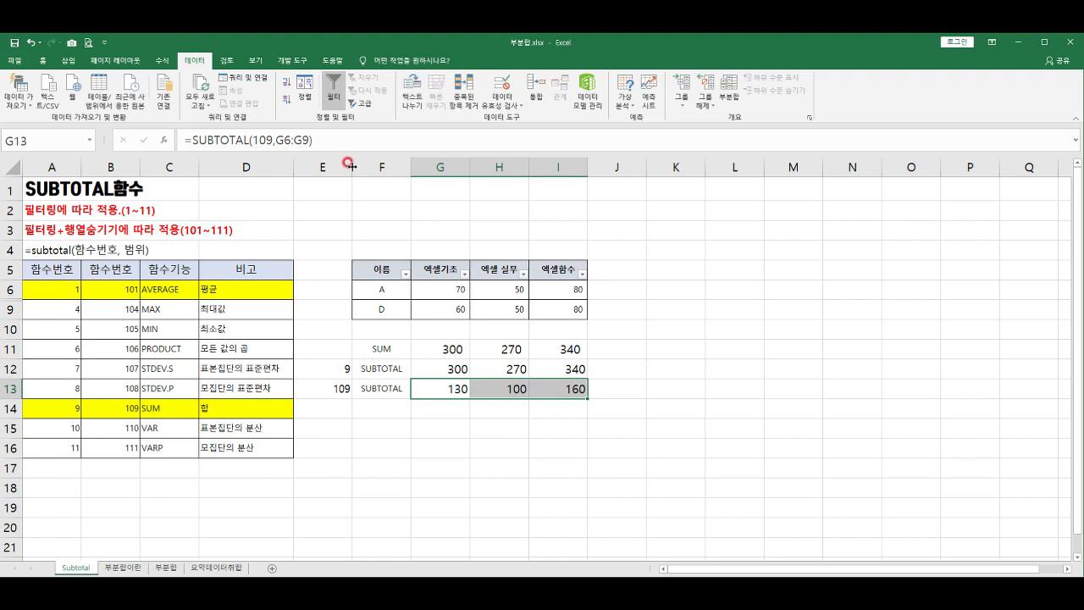
Unhide the rows between 6 and 9 and check both SUBTOTAL rows again
left_click_drag(10, 289, 10, 309)
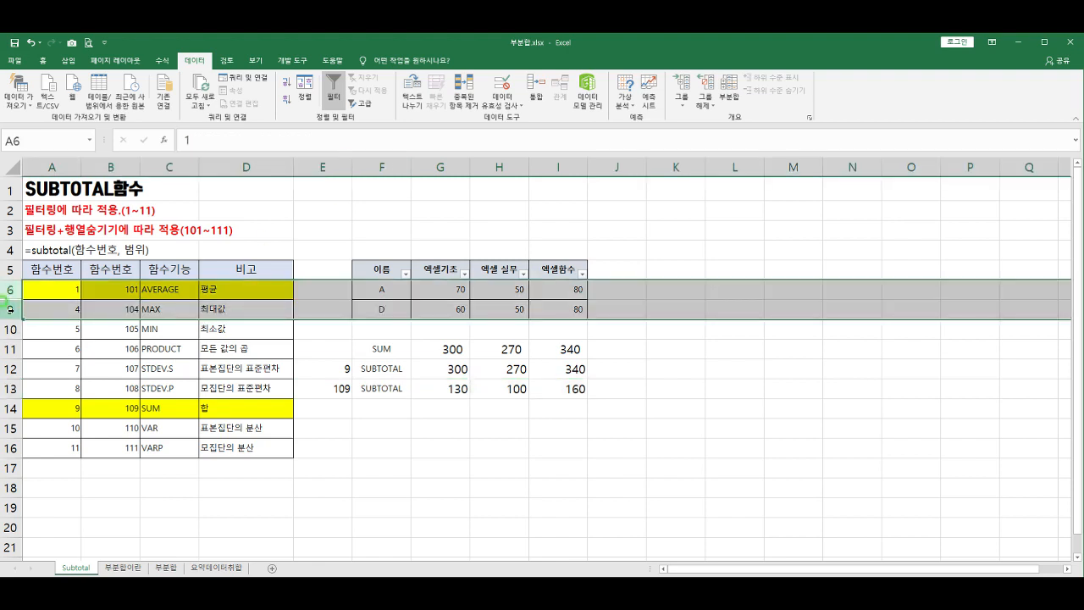
right_click(10, 309)
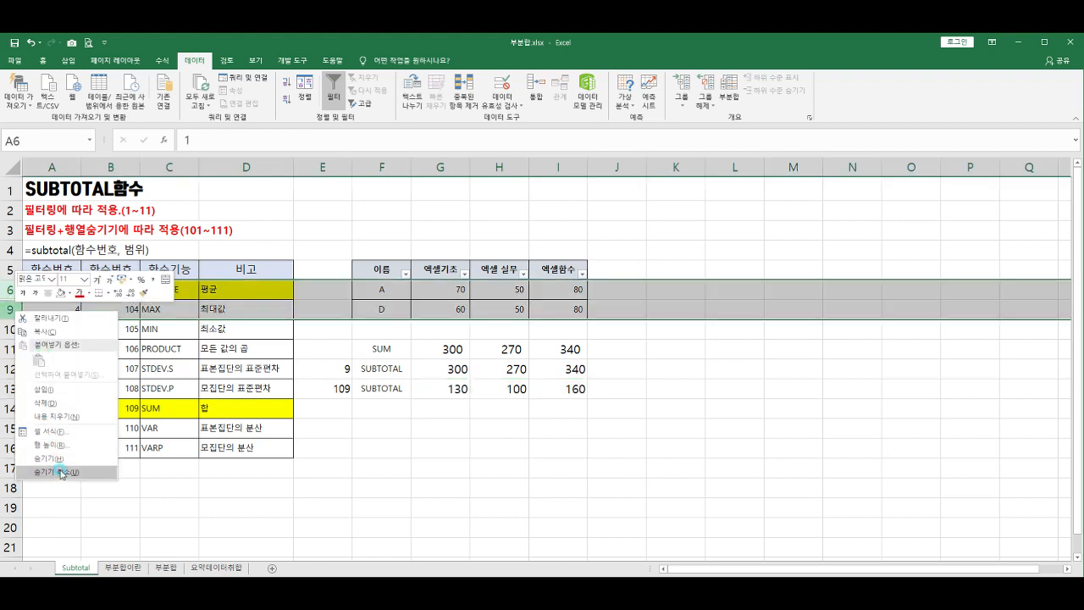
left_click(61, 472)
left_click_drag(457, 409, 592, 428)
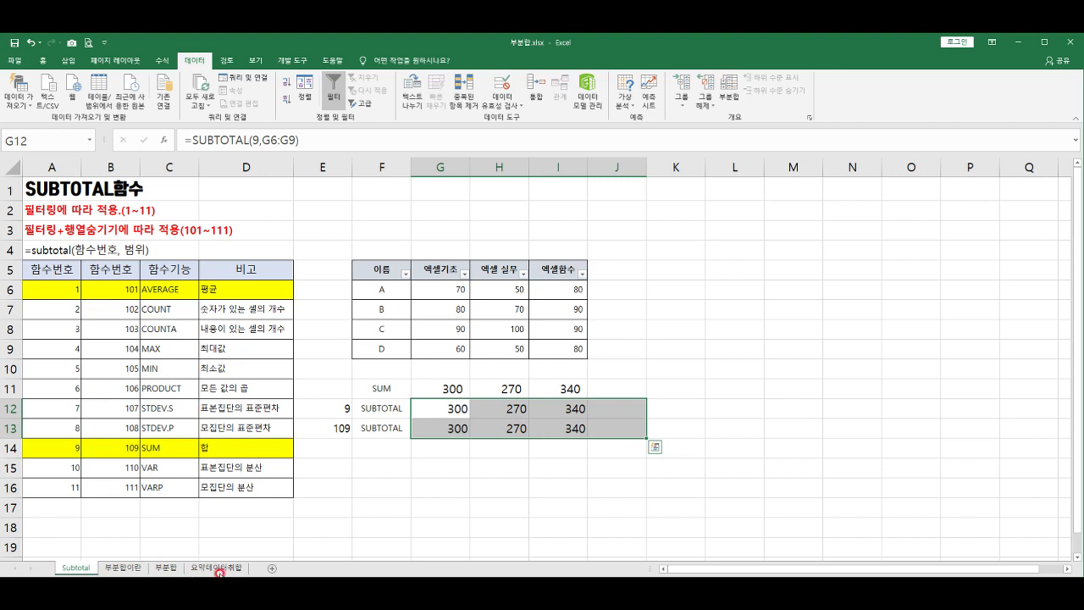
On the 부분합 sheet, enter a SUBTOTAL formula in G4 with function number 9 over the 수량 range D2:D23
left_click(167, 568)
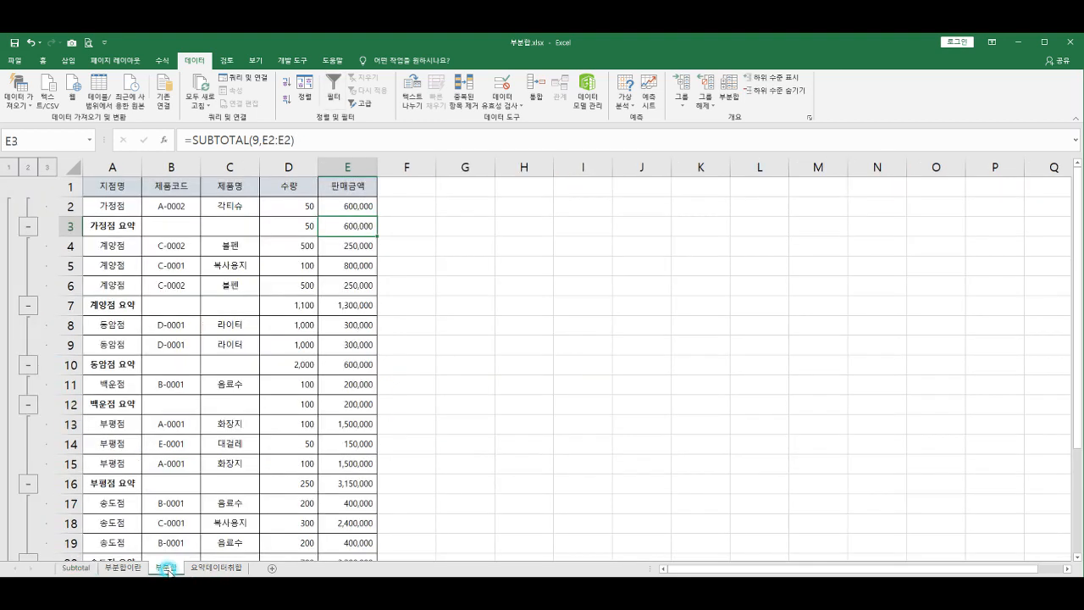
left_click(474, 241)
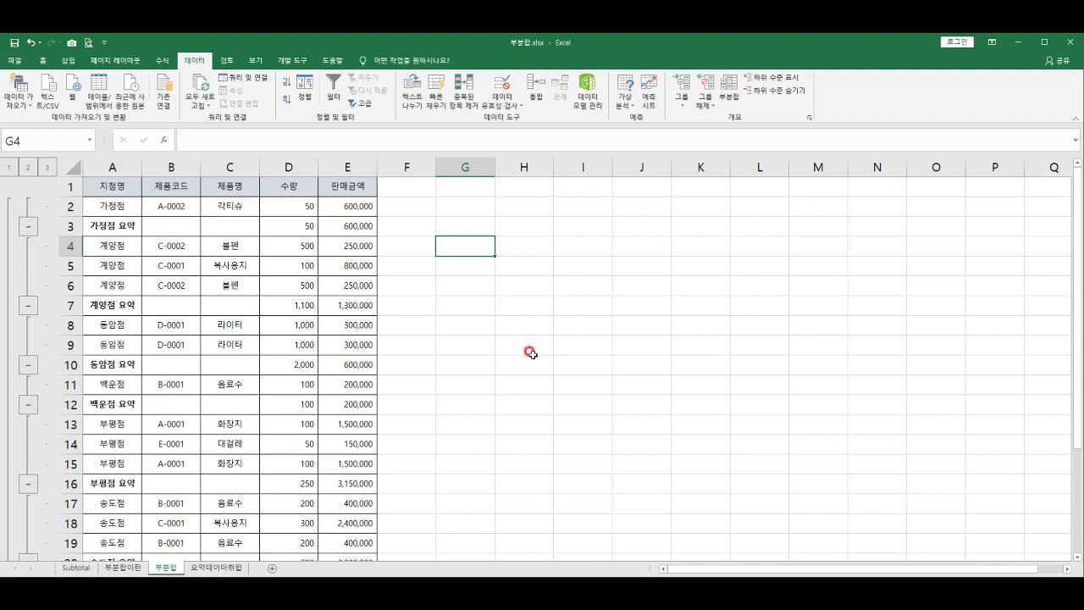
type("=sum")
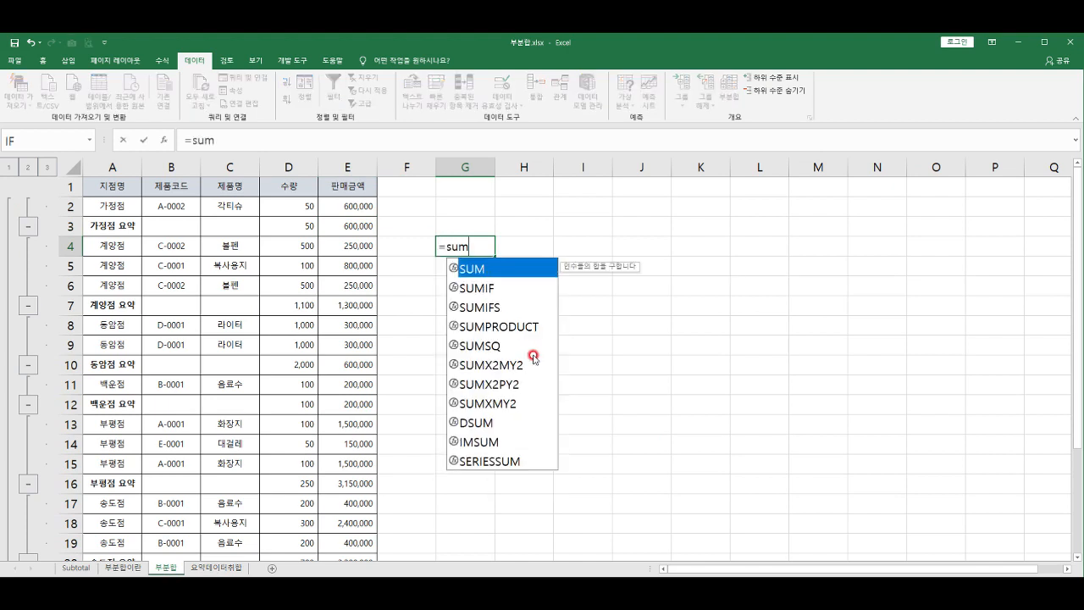
key("BackSpace")
type("b")
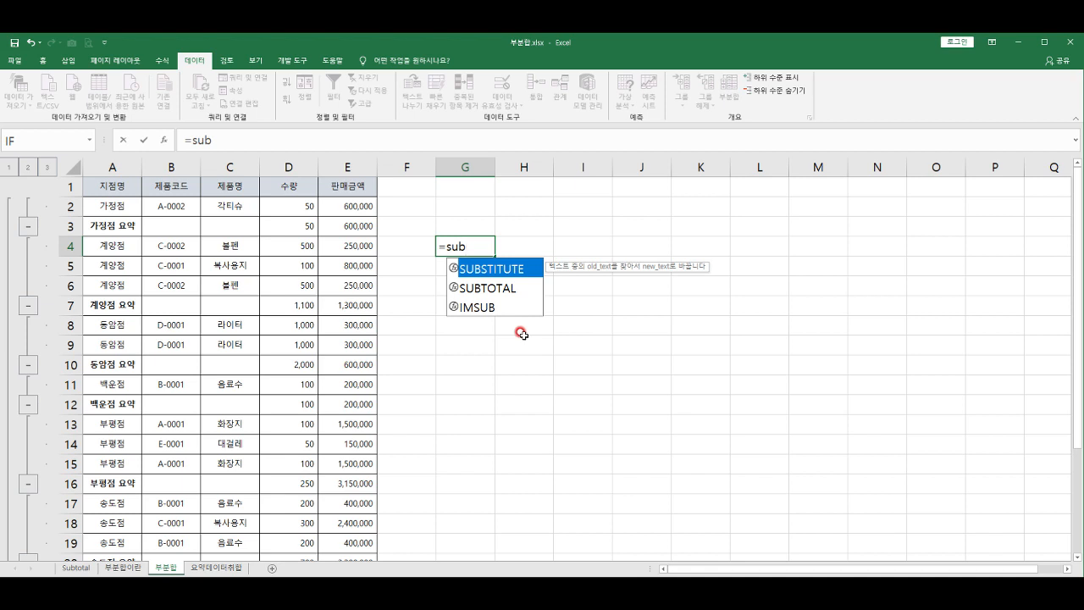
double_click(493, 287)
type("9,")
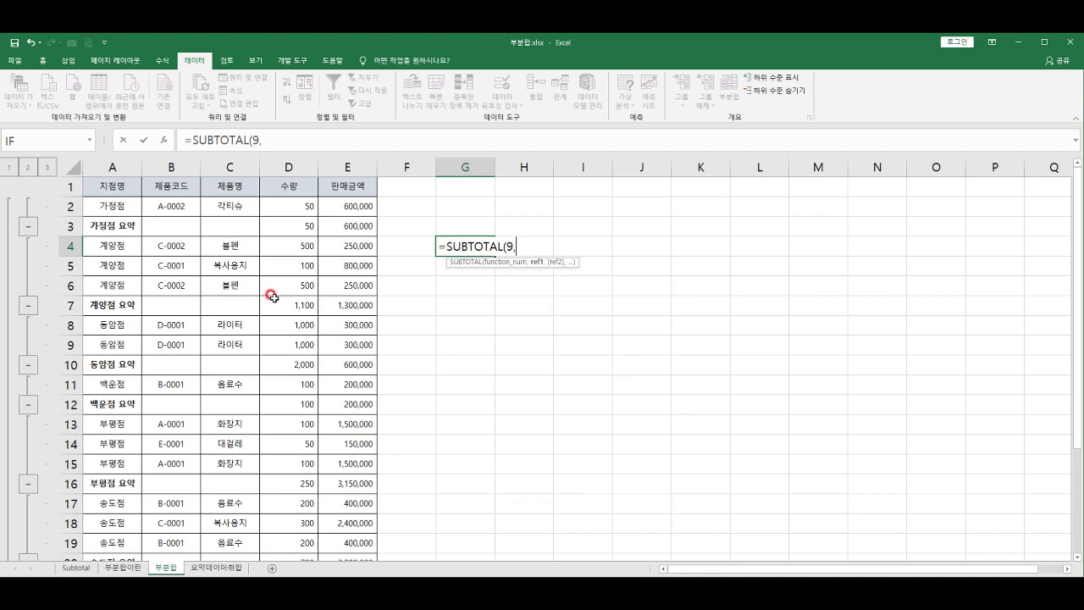
left_click_drag(289, 207, 292, 485)
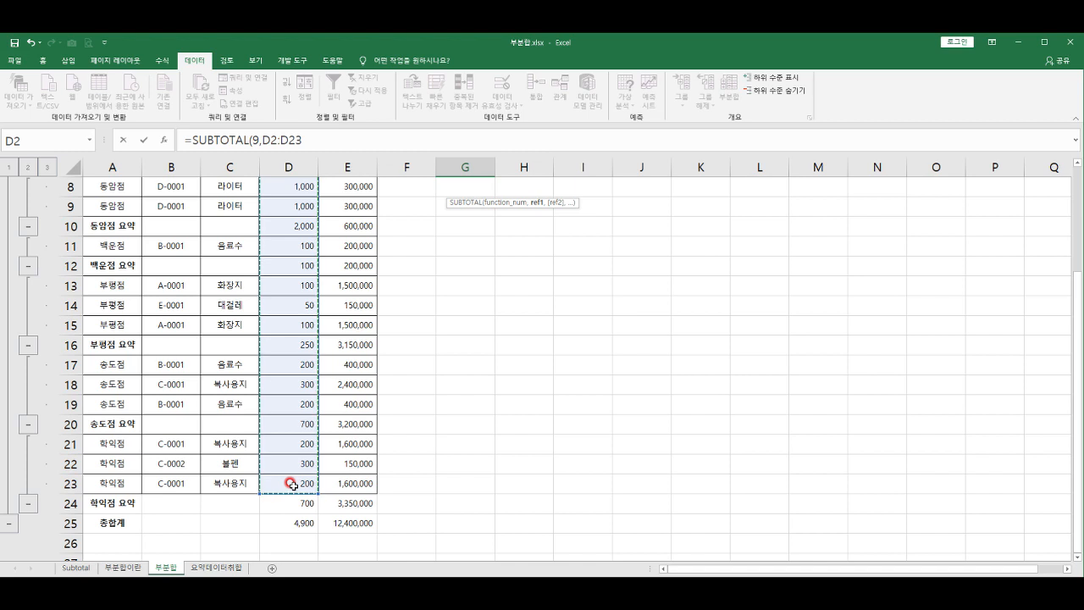
type(")")
key("Return")
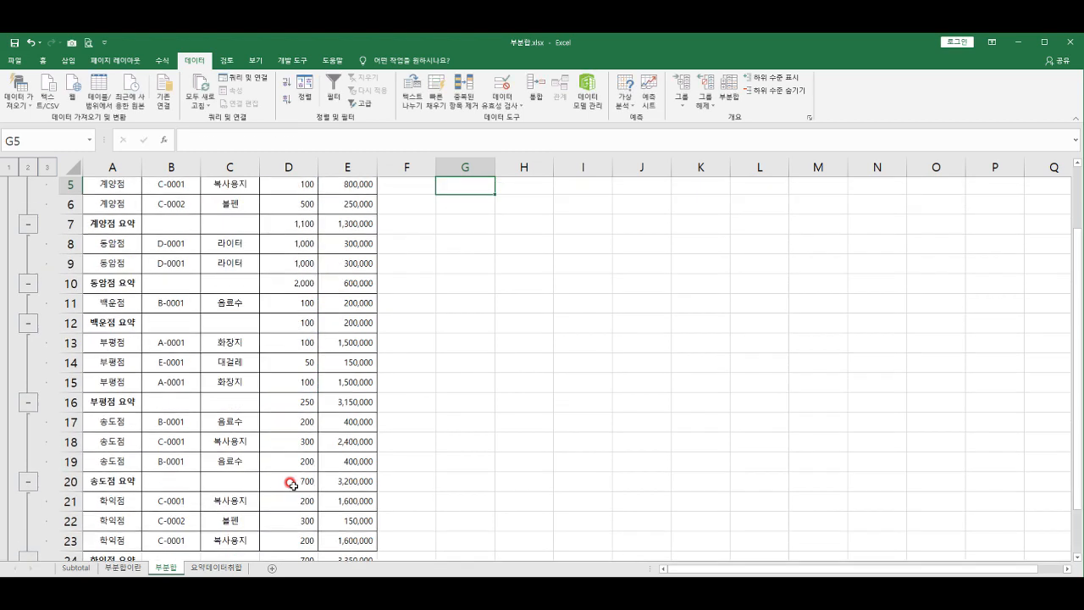
Compare the SUBTOTAL formula in G4 with the 총합계 quantity formula in D25
scroll(322, 480, "up", 2)
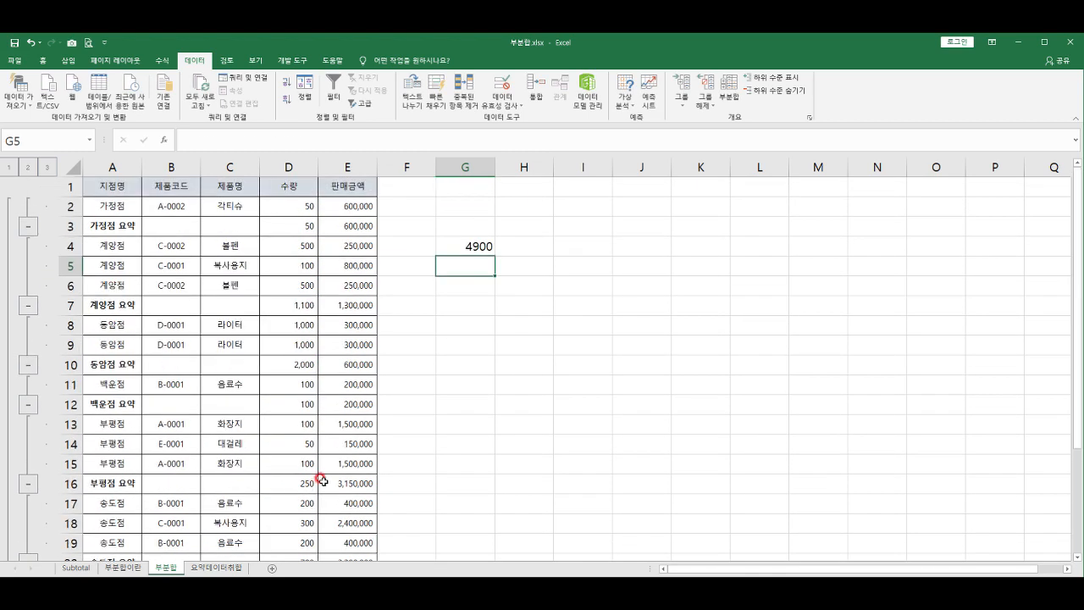
left_click(449, 244)
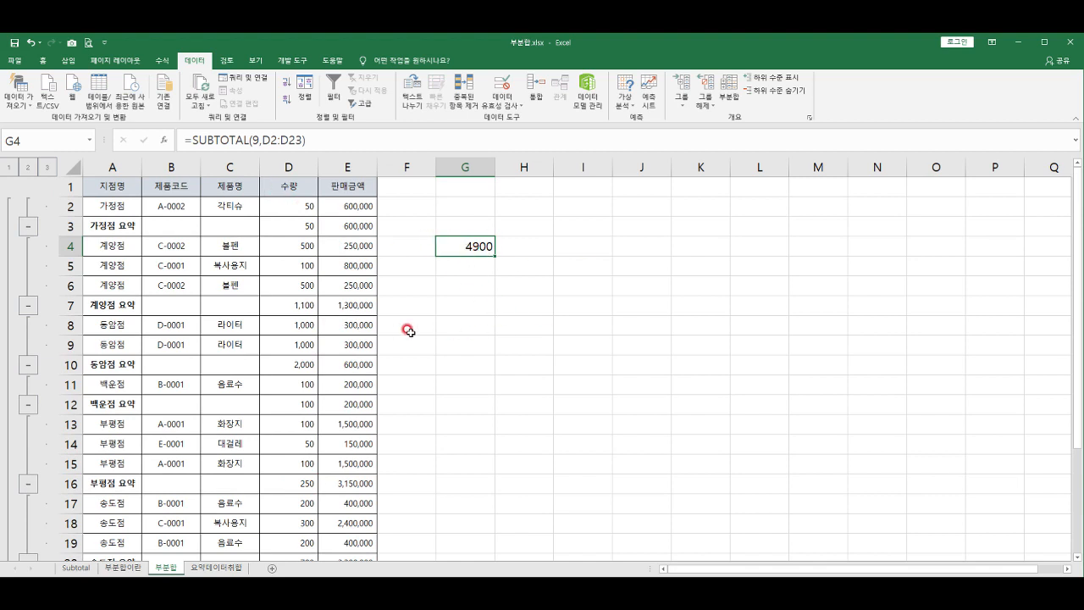
scroll(409, 332, "down", 4)
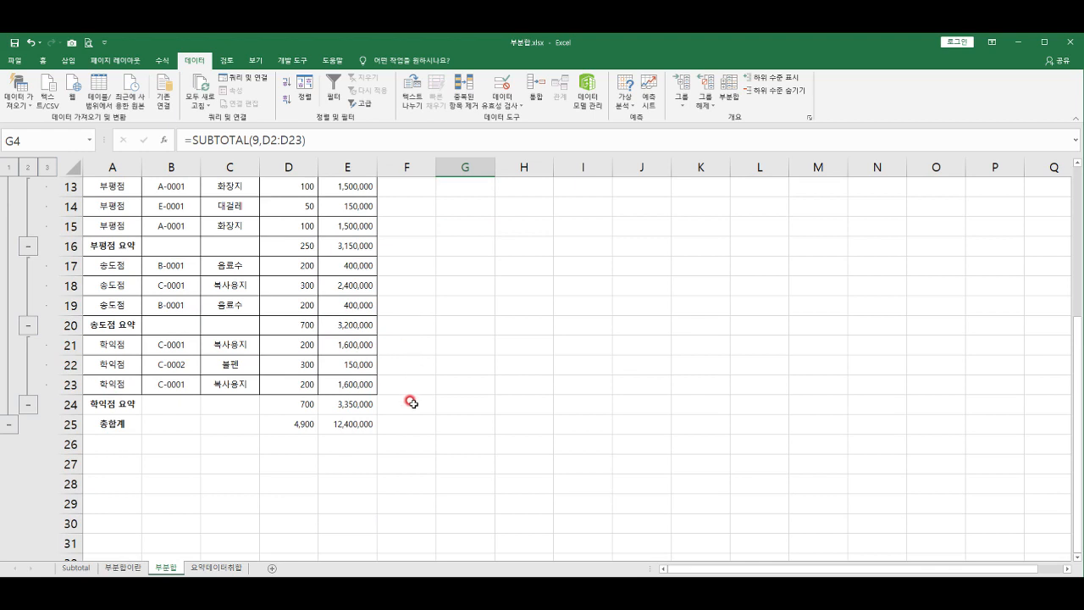
left_click(281, 424)
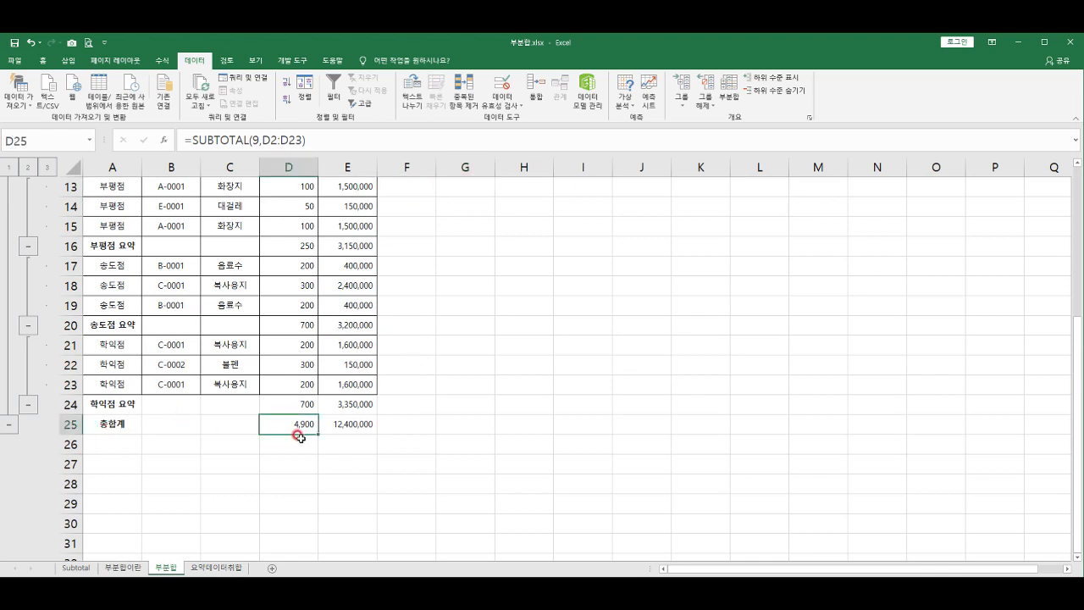
scroll(317, 435, "up", 4)
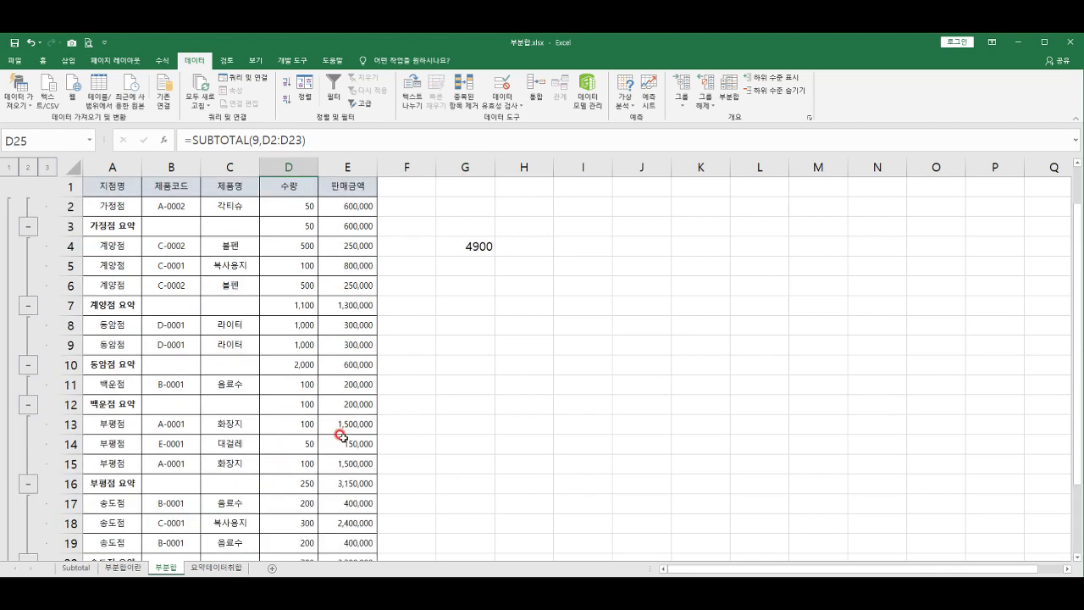
Review the 계양점 요약 and 가정점 요약 rows against the G4 formula and consult the notes on the 부분합이란 sheet
left_click(127, 304)
left_click_drag(193, 304, 292, 304)
left_click_drag(127, 222, 300, 225)
left_click(464, 247)
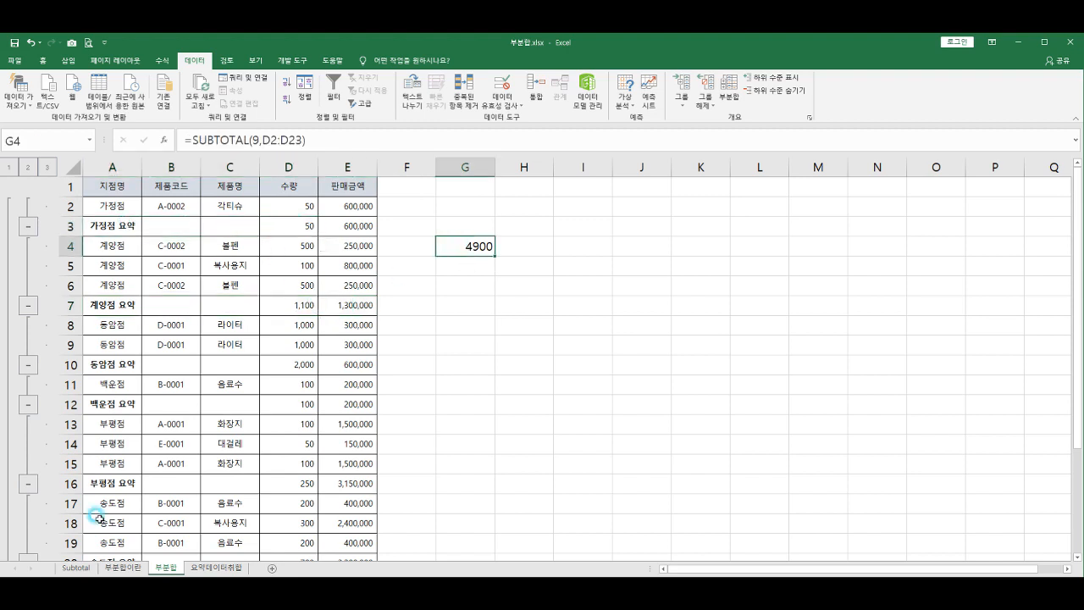
left_click(119, 568)
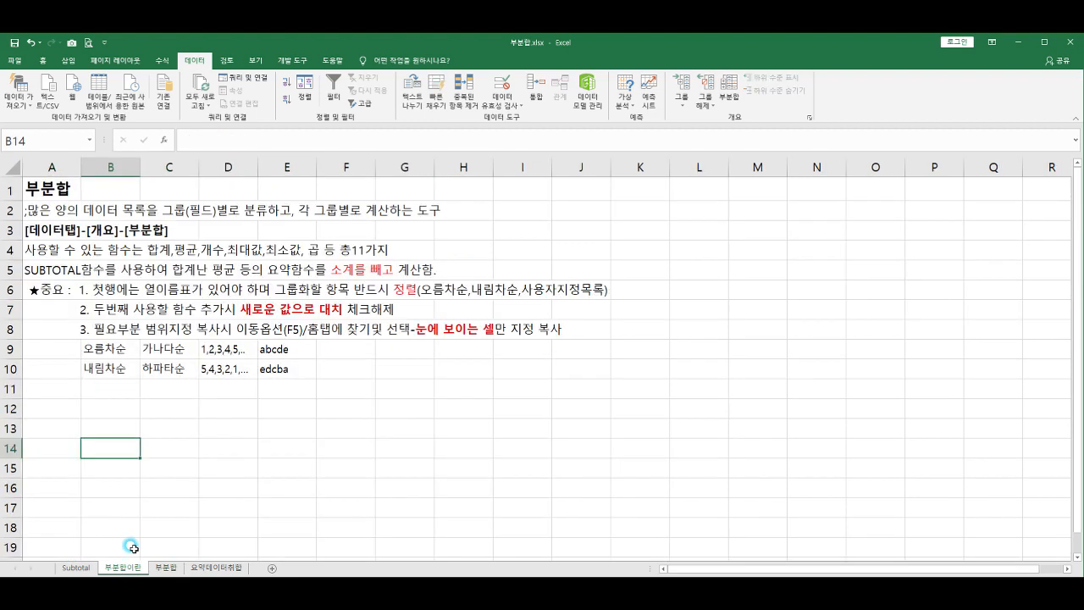
left_click(172, 569)
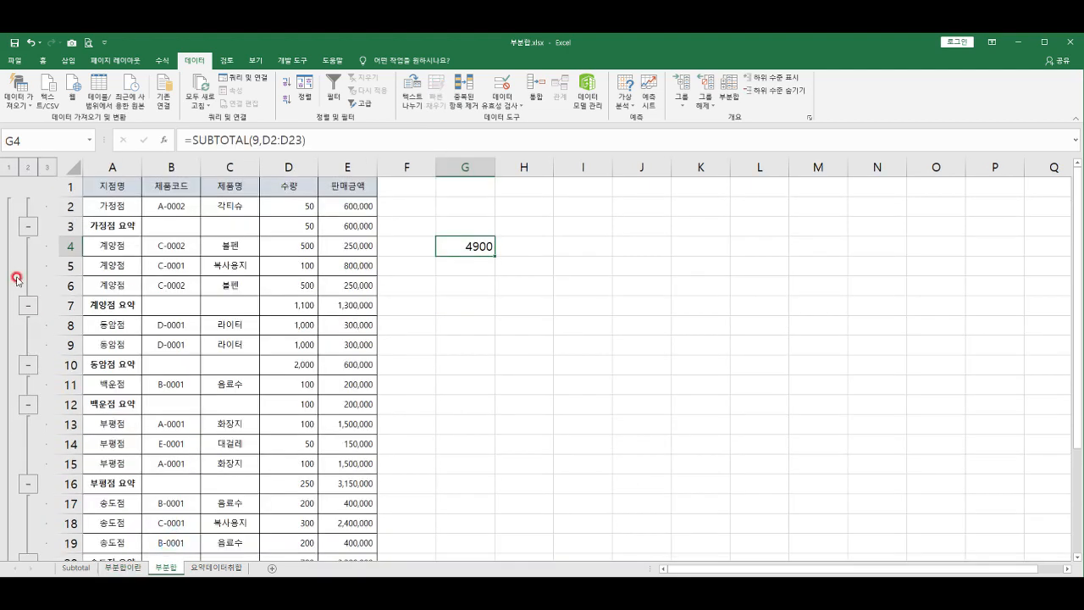
Enter a SUM formula over D2:D23 in G5 and check it against the subtotal formula in D3
left_click(481, 267)
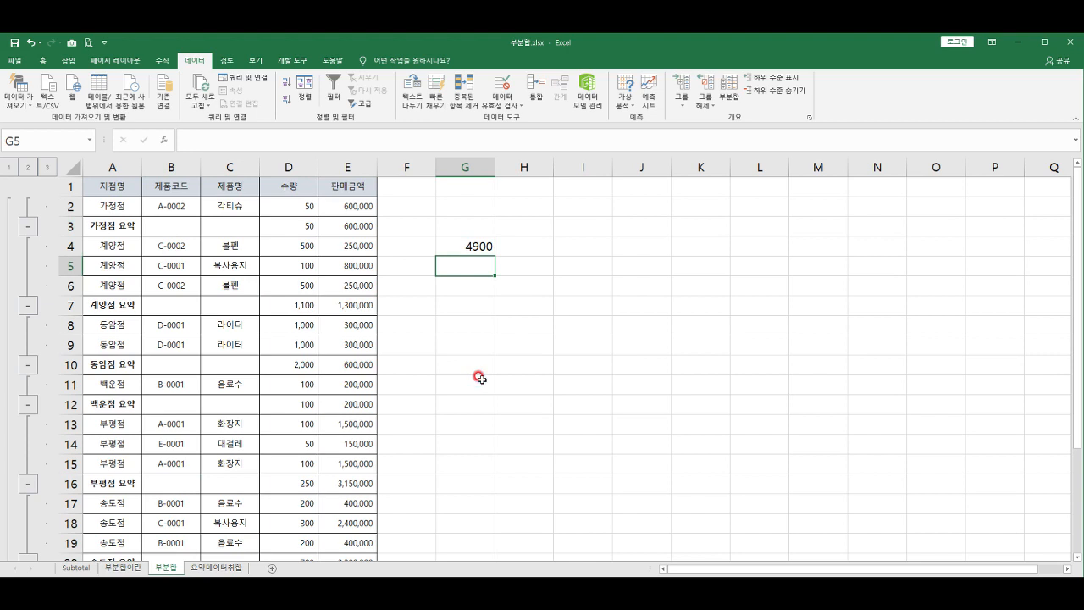
type("=sum")
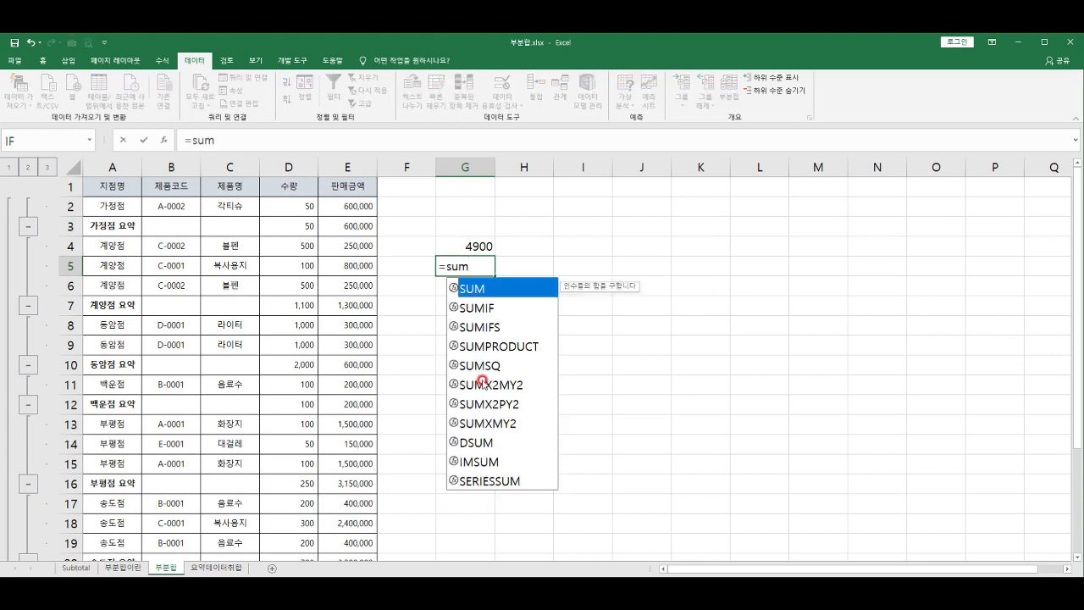
type("(")
left_click_drag(293, 206, 288, 463)
left_click_drag(287, 508, 292, 482)
type(")")
scroll(451, 457, "up", 2)
left_click(468, 265)
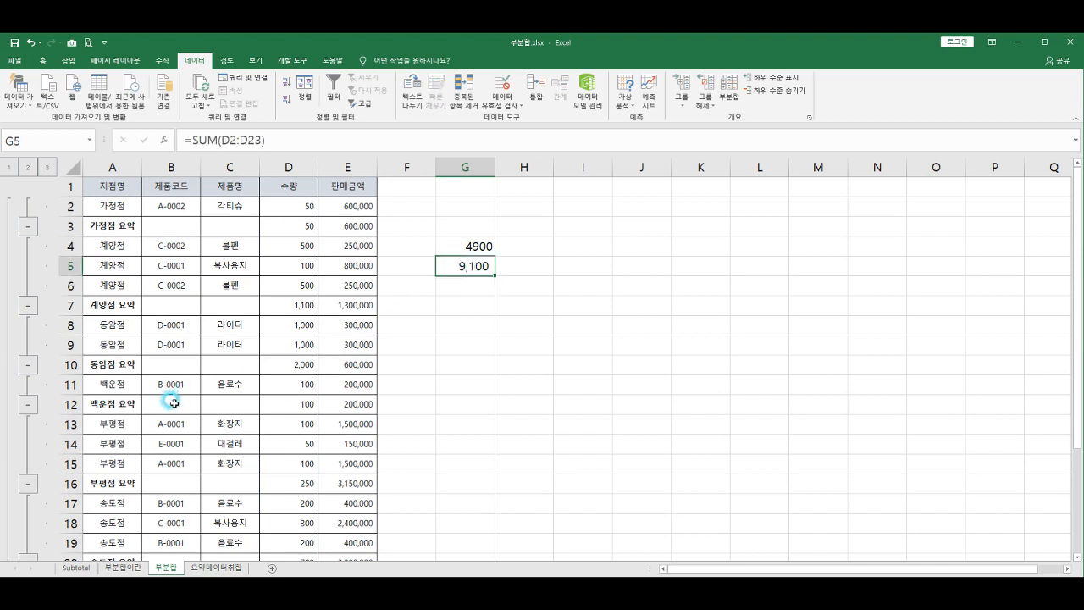
left_click(289, 225)
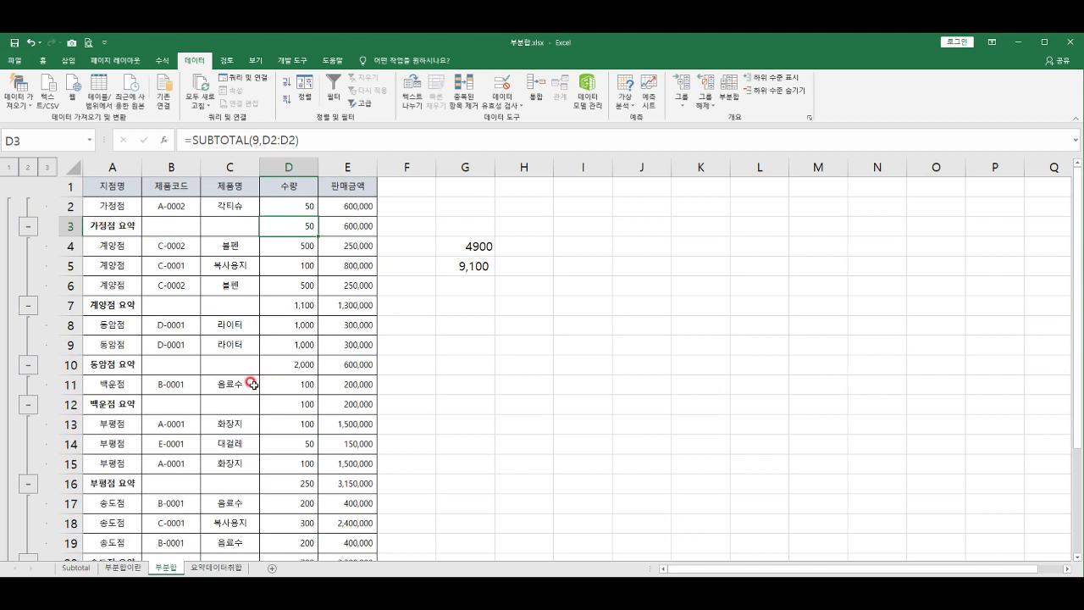
left_click(469, 266)
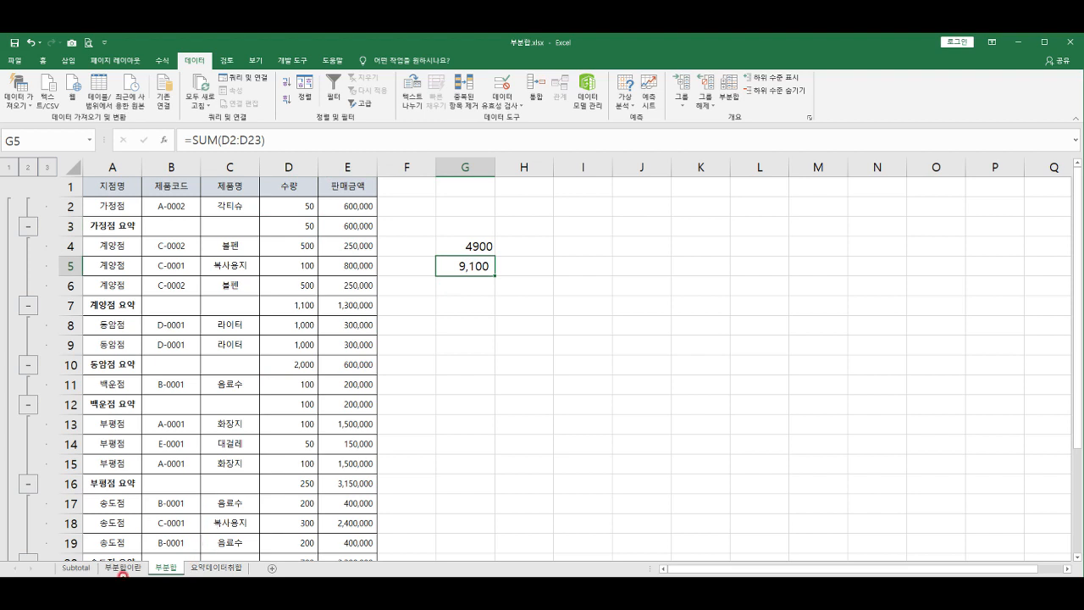
Read important notes 1 and 2 about sorting and 새로운 값으로 대치 on the 부분합이란 sheet
left_click(123, 568)
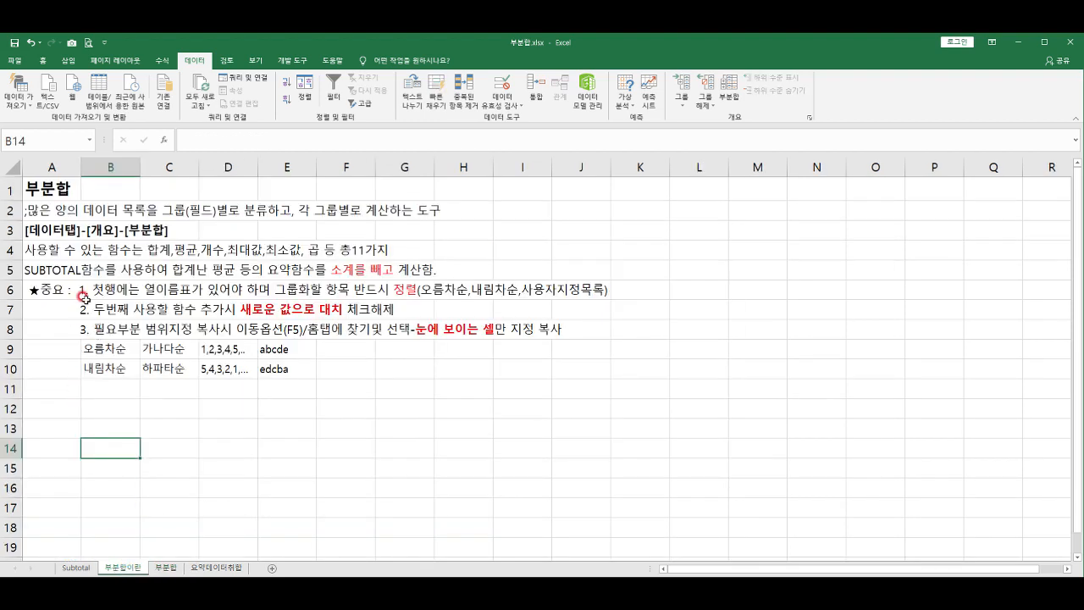
left_click_drag(33, 290, 600, 293)
left_click(108, 289)
left_click(93, 310)
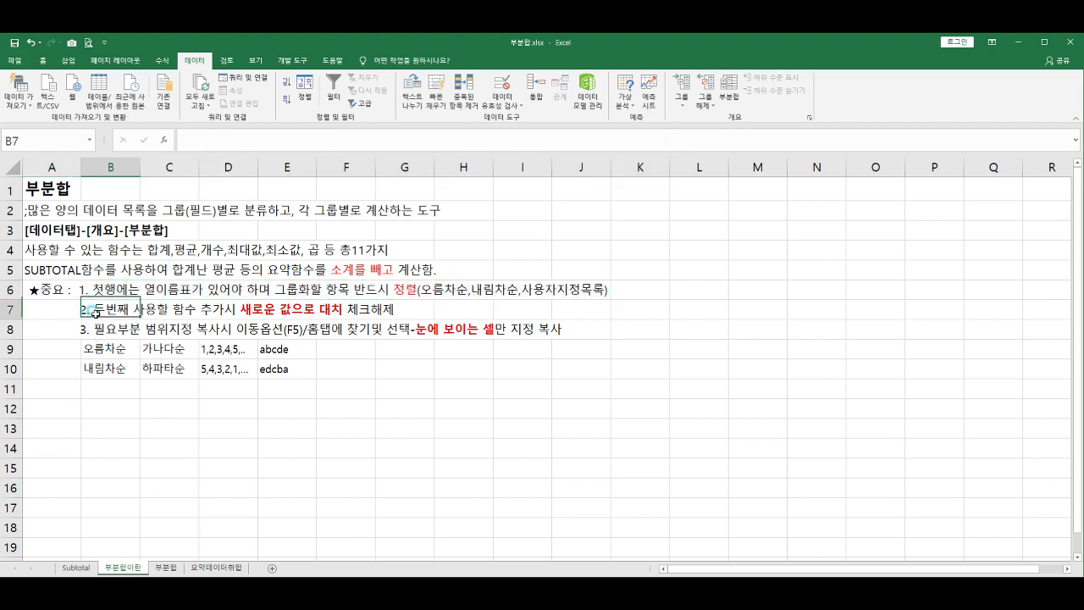
On the 부분합 sheet, replace the 지점명 subtotals with 평균 for 수량 and 판매금액, keeping 새로운 값으로 대치 enabled, and inspect the average rows
left_click(167, 567)
left_click(104, 190)
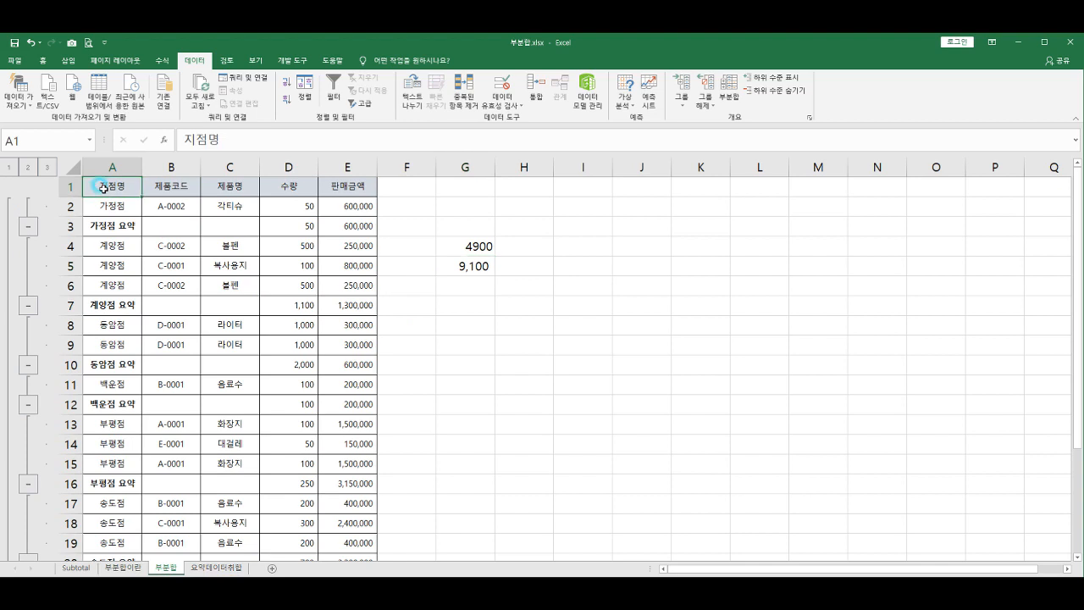
left_click(728, 89)
left_click_drag(450, 206, 324, 204)
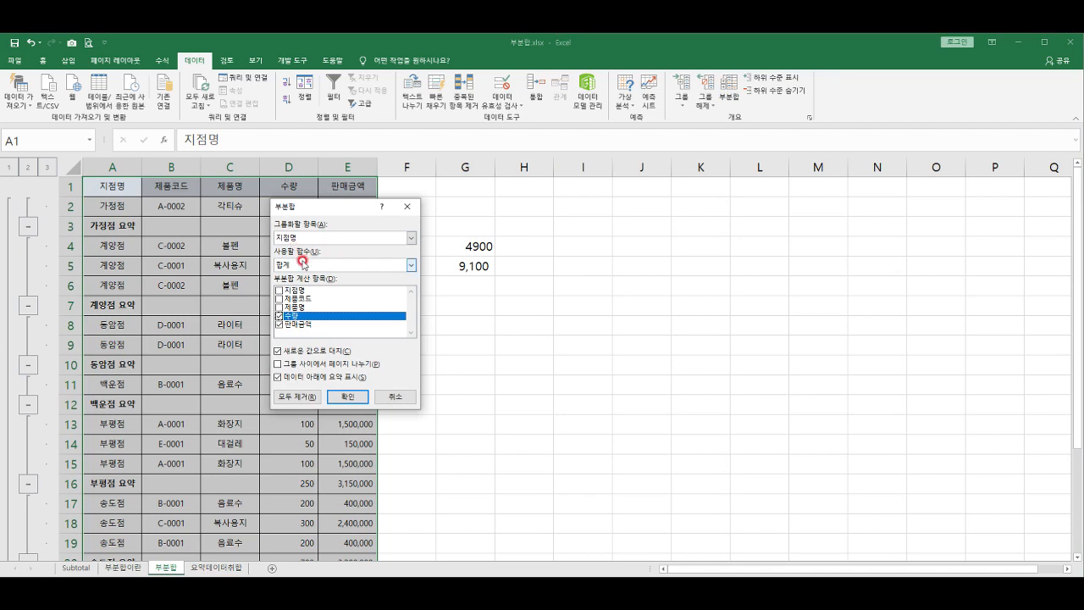
left_click(305, 270)
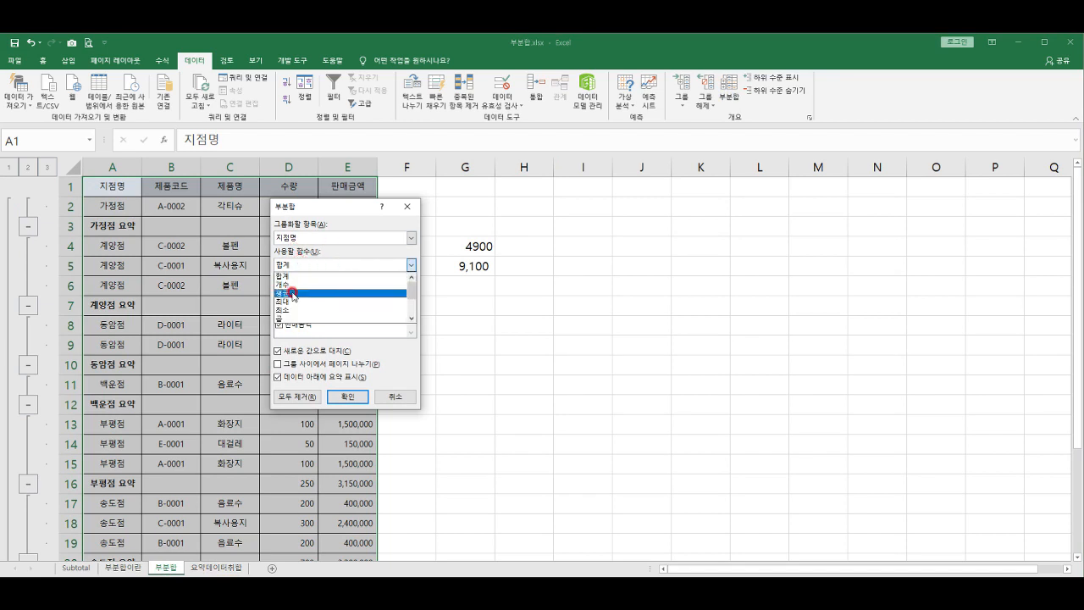
left_click(293, 292)
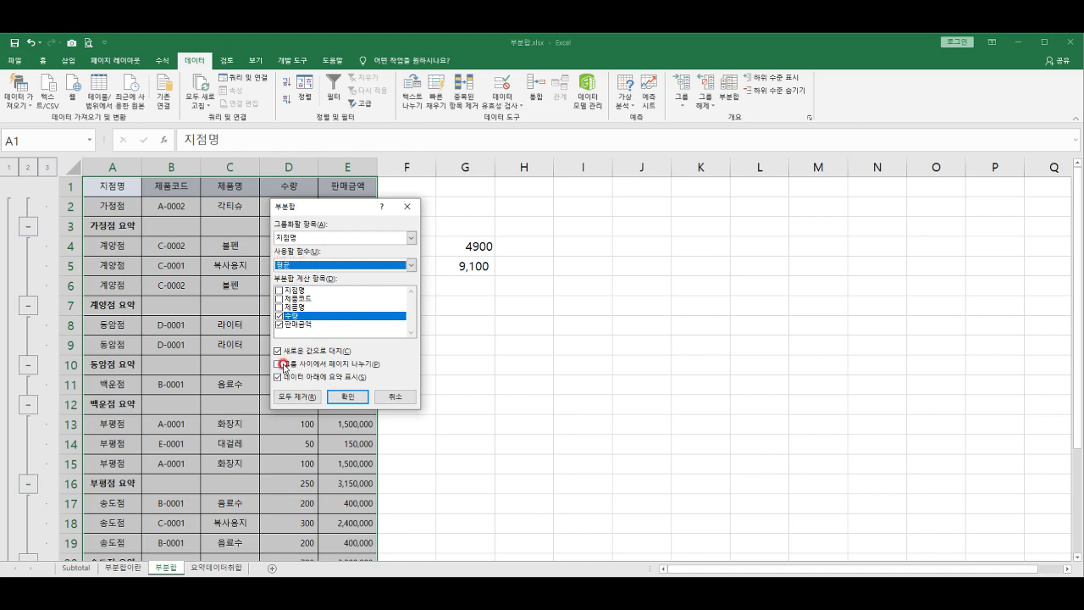
left_click(309, 397)
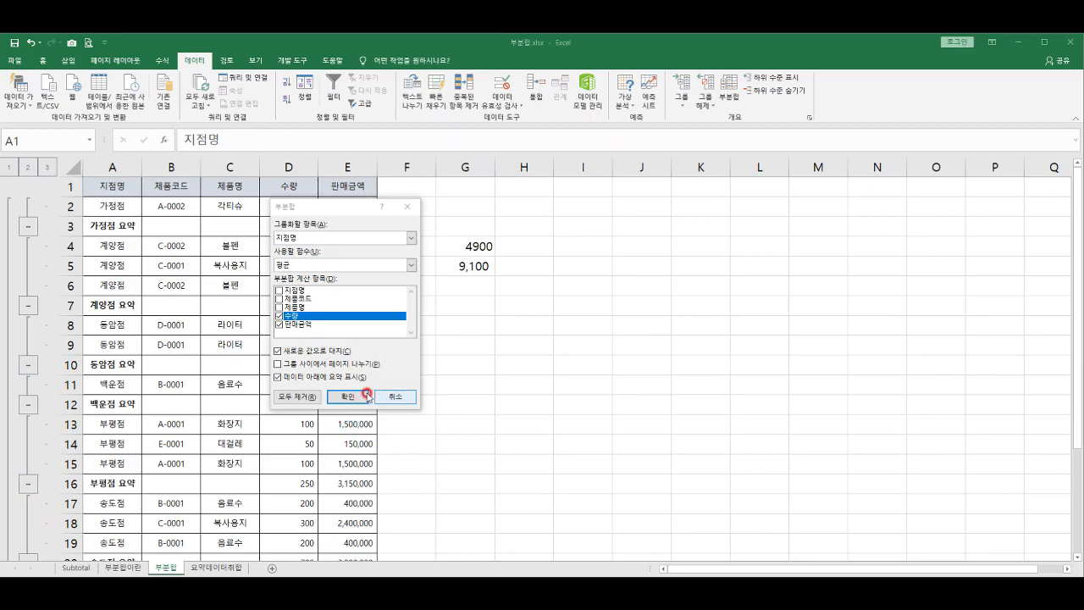
left_click(403, 401)
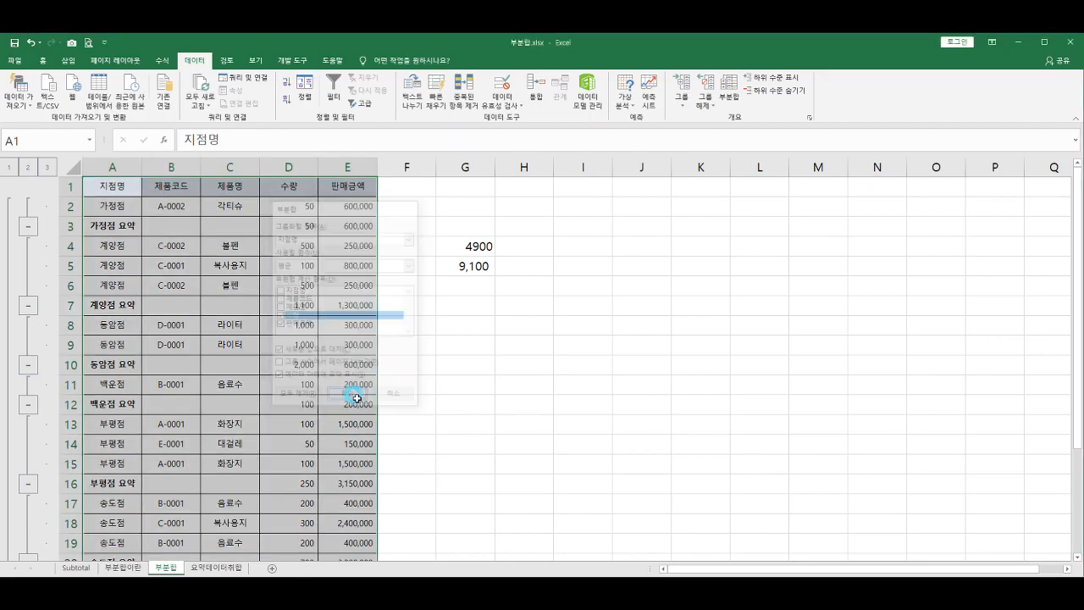
left_click(105, 226)
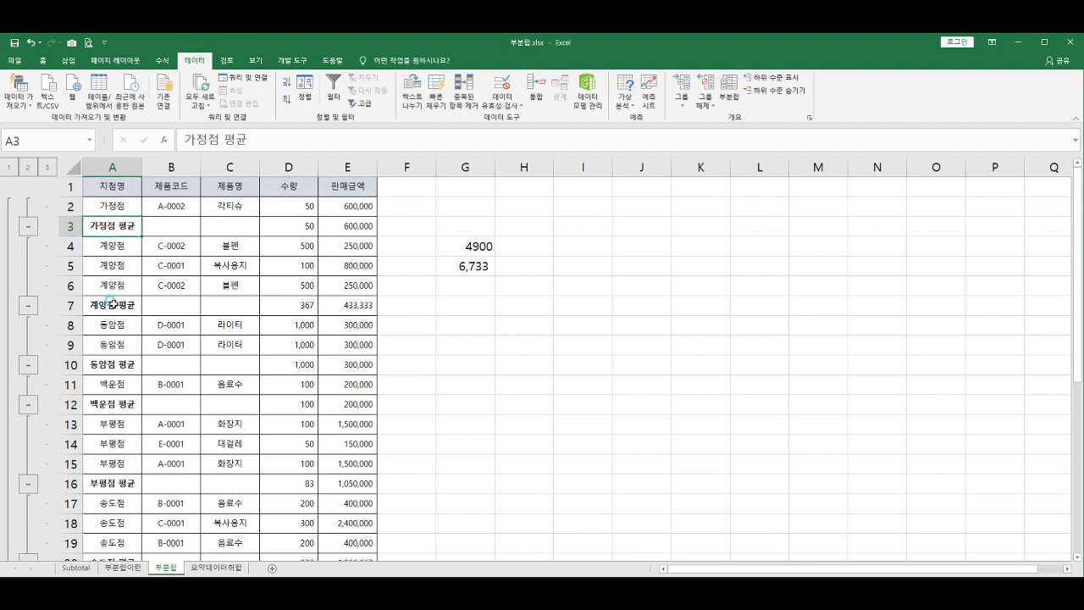
left_click_drag(112, 302, 236, 305)
Add 합계 subtotals for 수량 and 판매금액 by 지점명 alongside the averages, with 새로운 값으로 대치 disabled
left_click(106, 222)
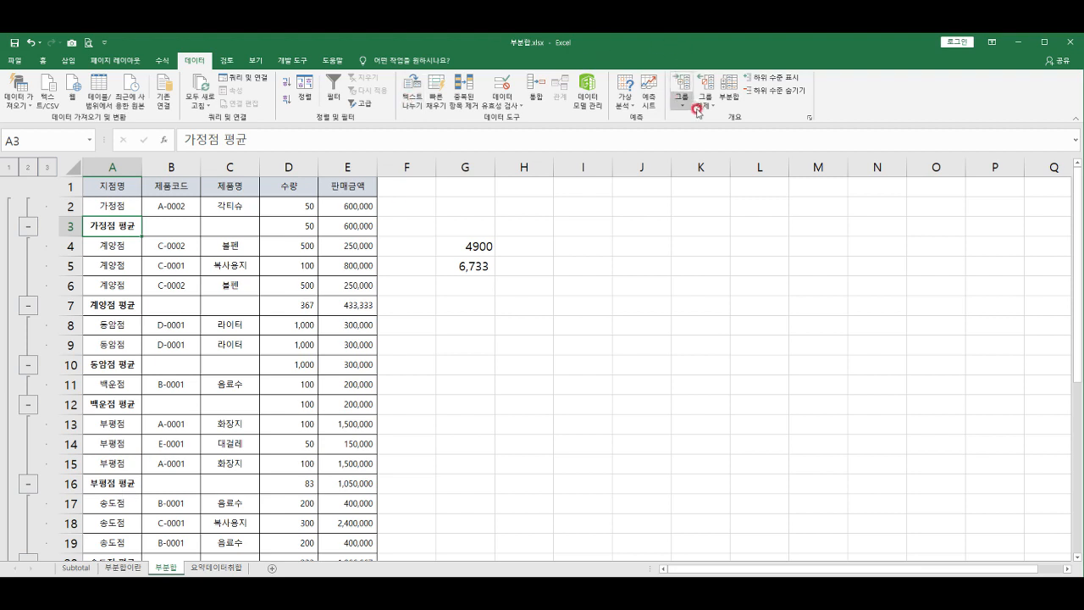
left_click(728, 88)
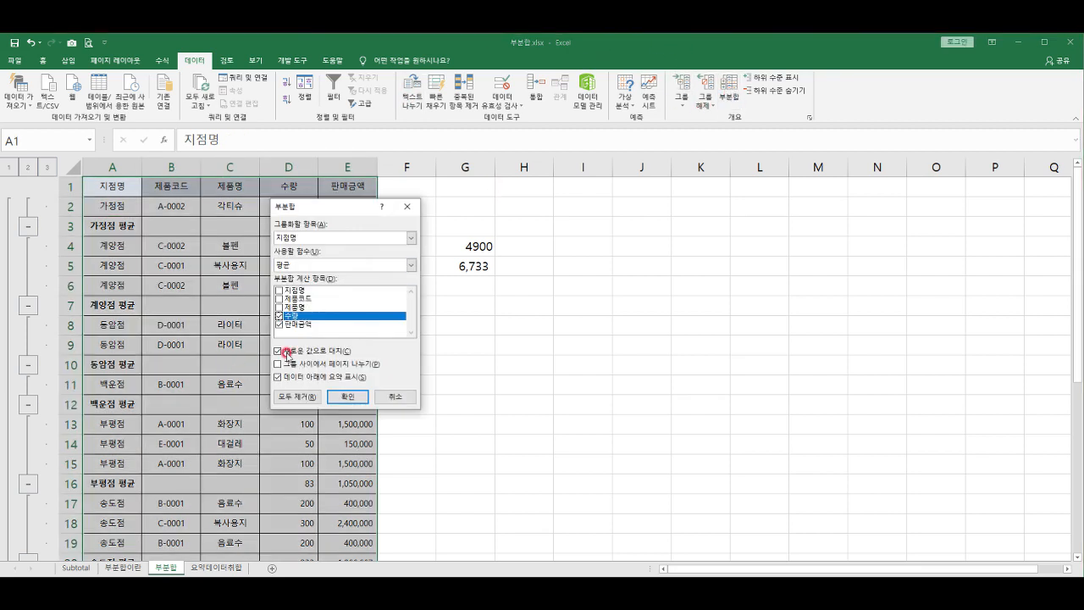
left_click(277, 350)
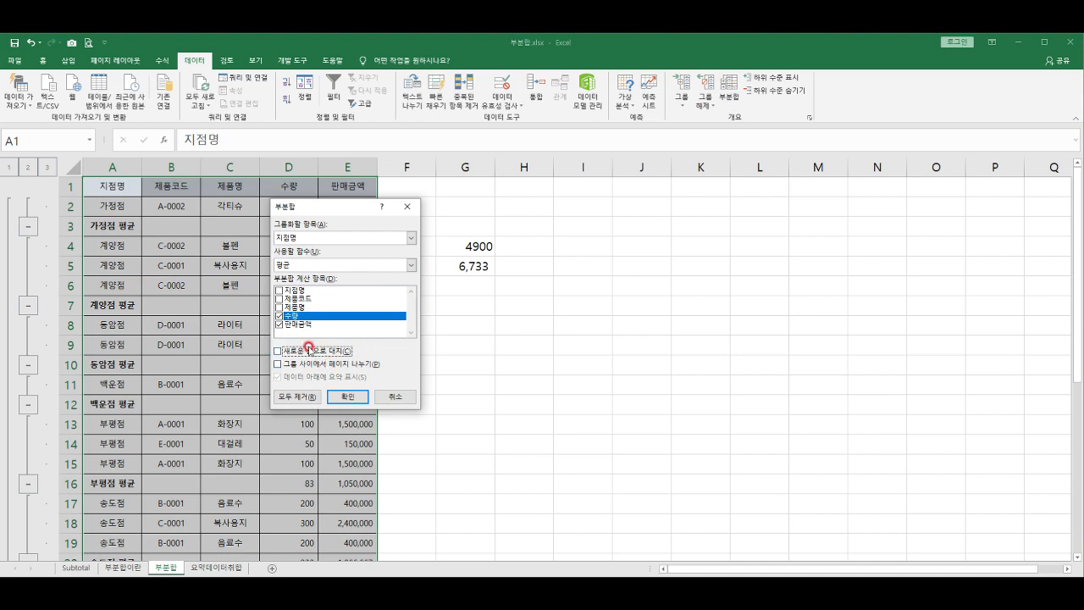
left_click(315, 266)
left_click(286, 276)
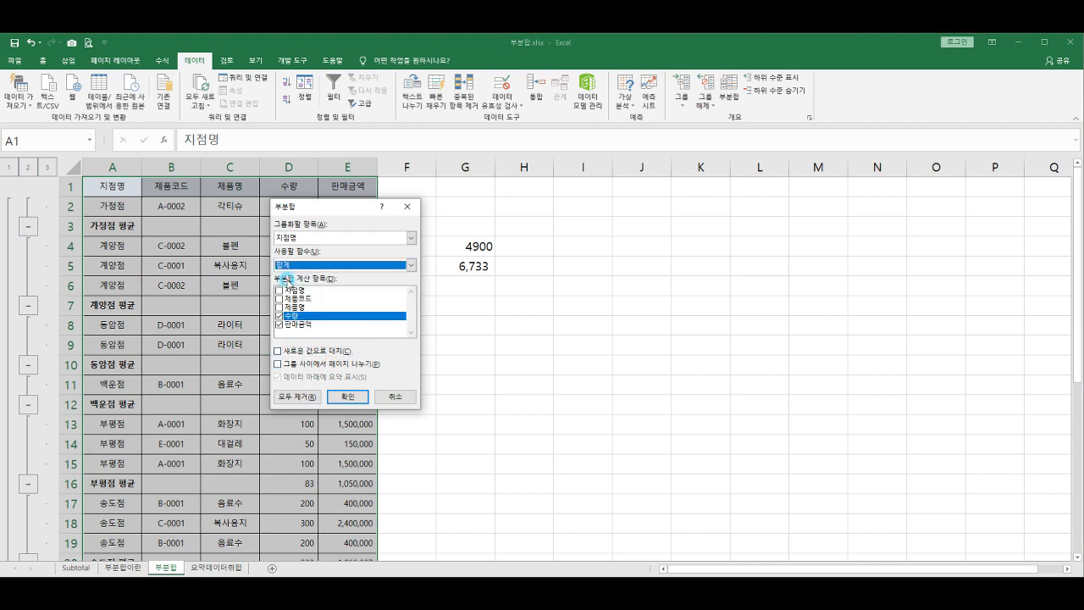
left_click(350, 398)
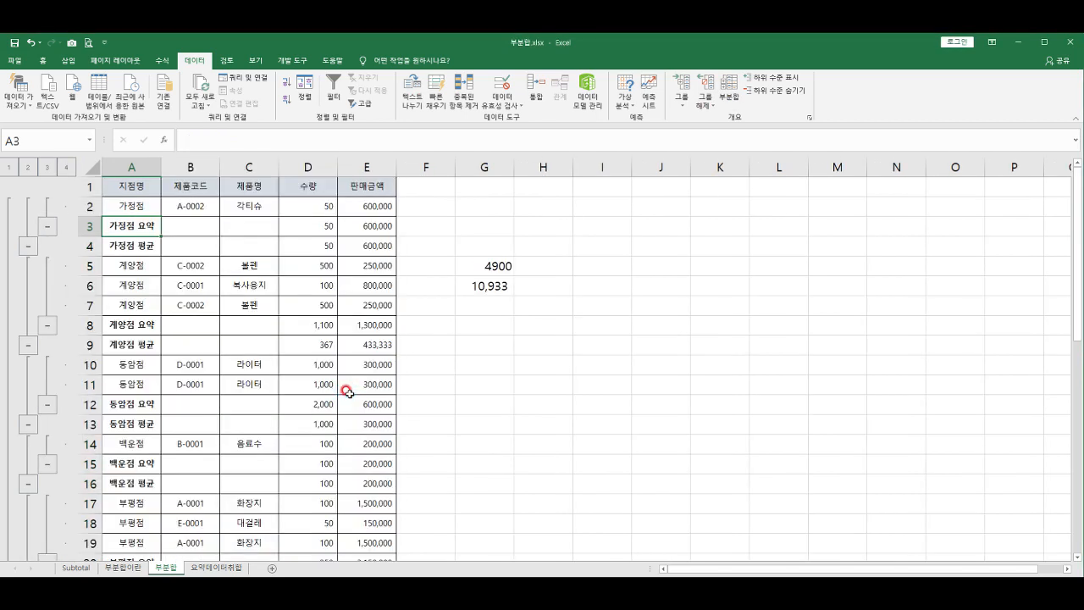
Check the 가정점 요약 and 평균 rows and compare the SUM formula in G6 with the SUBTOTAL formula in G5
left_click(136, 247)
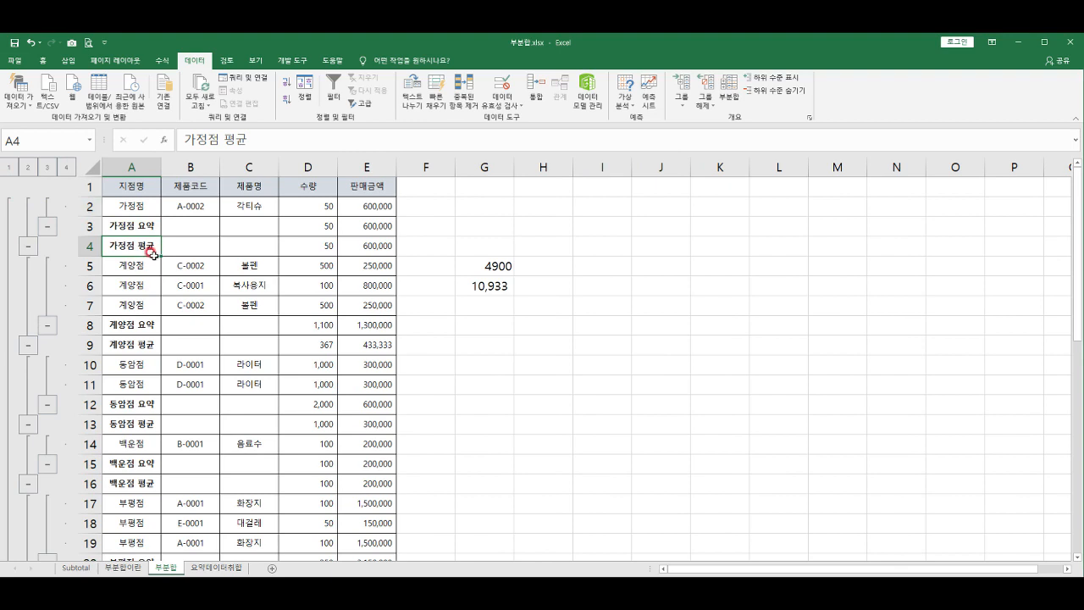
left_click(137, 224)
left_click(136, 247)
left_click(499, 288)
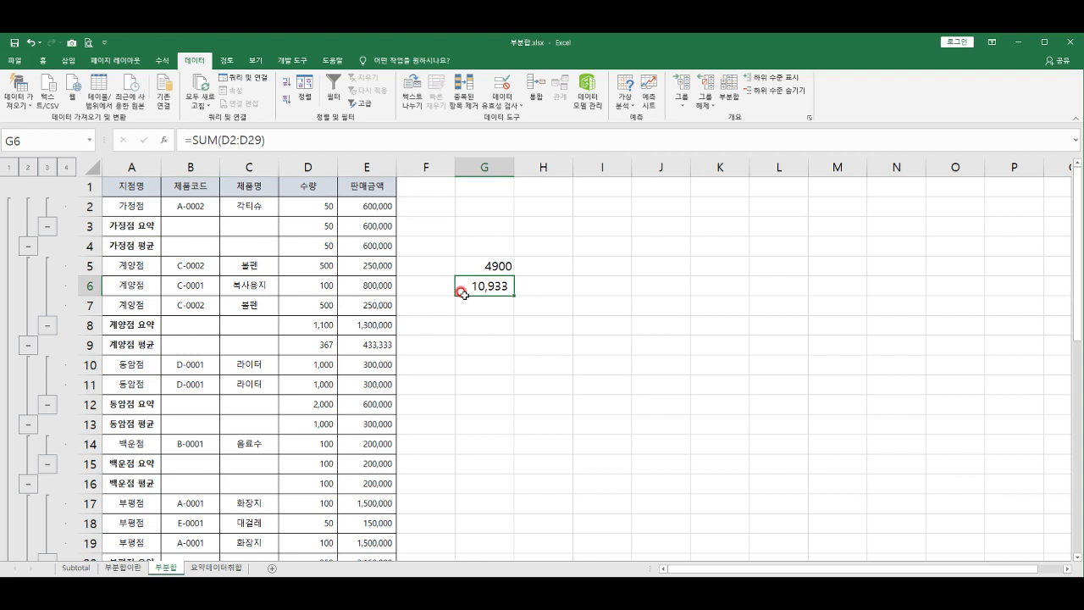
left_click(492, 267)
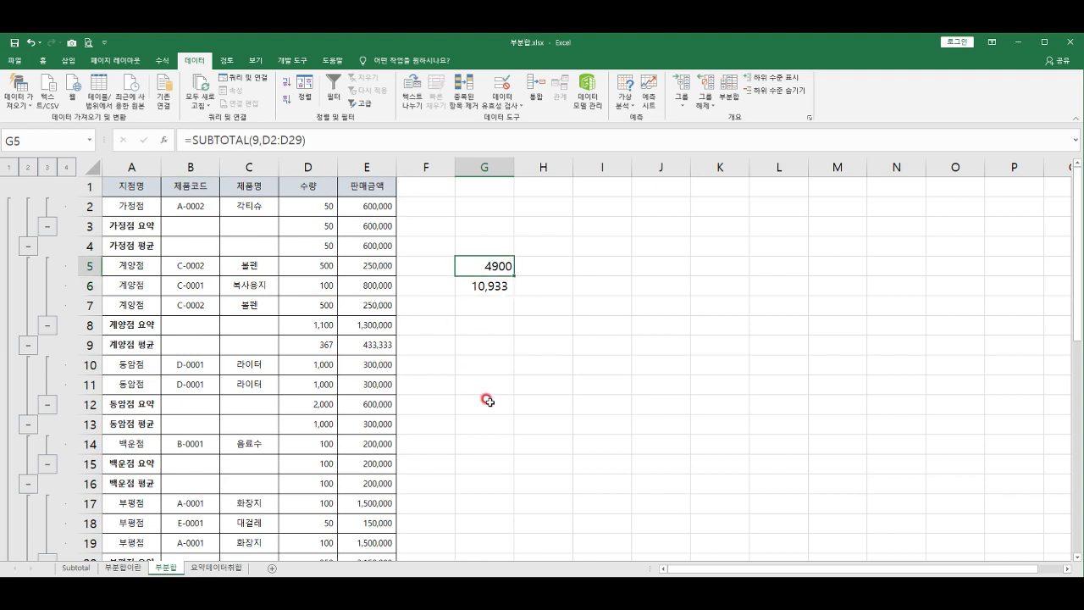
Read note 3 on the 부분합이란 sheet about copying only the visible cells
left_click(128, 569)
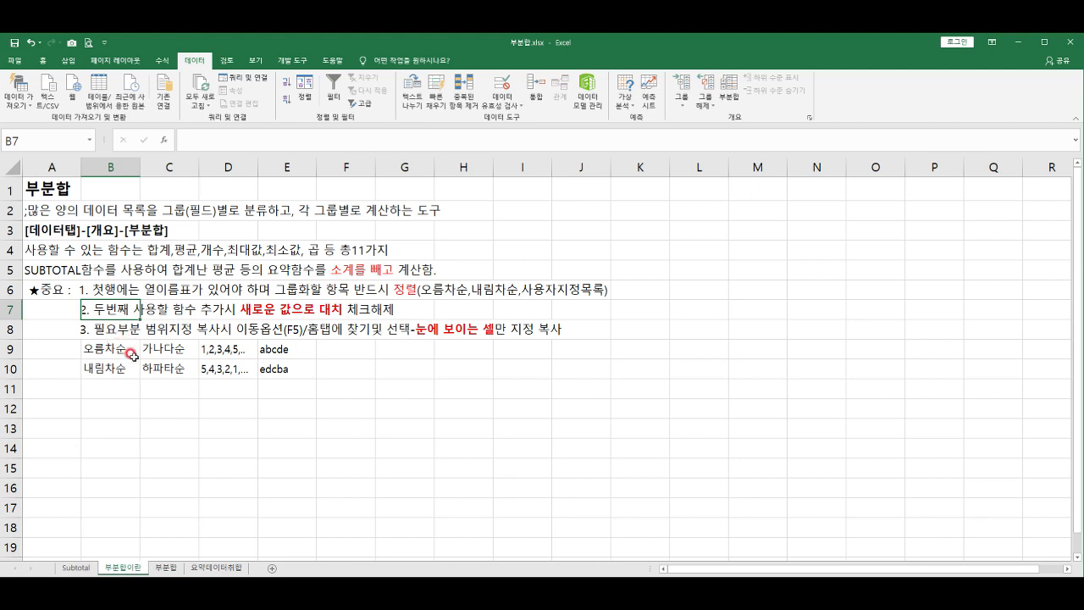
left_click(111, 330)
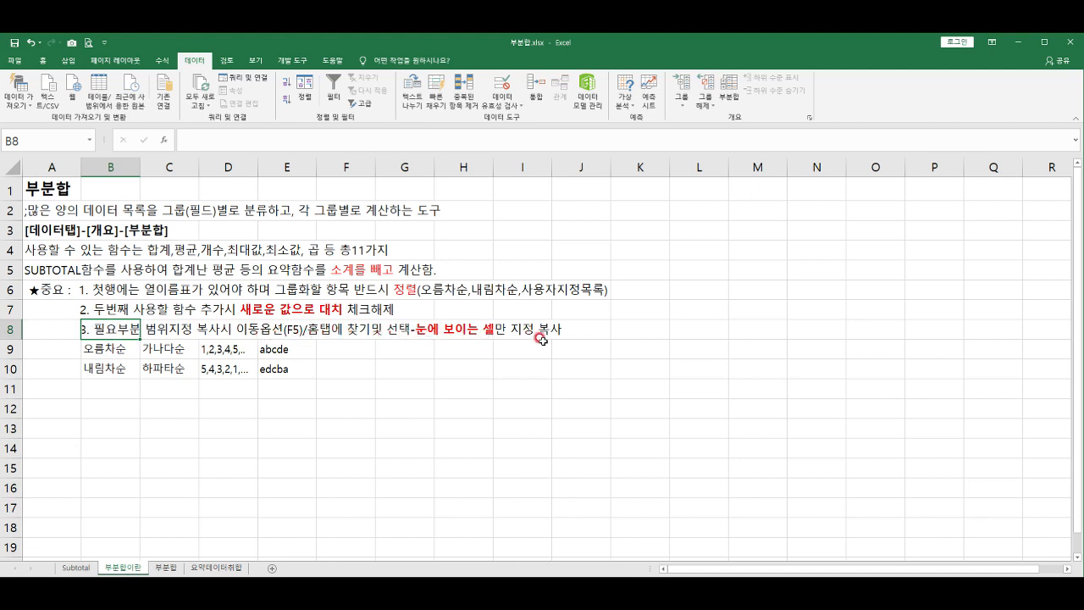
Collapse the outline on the 부분합 sheet to the grand total rows and expand it again to view the detail
left_click(168, 568)
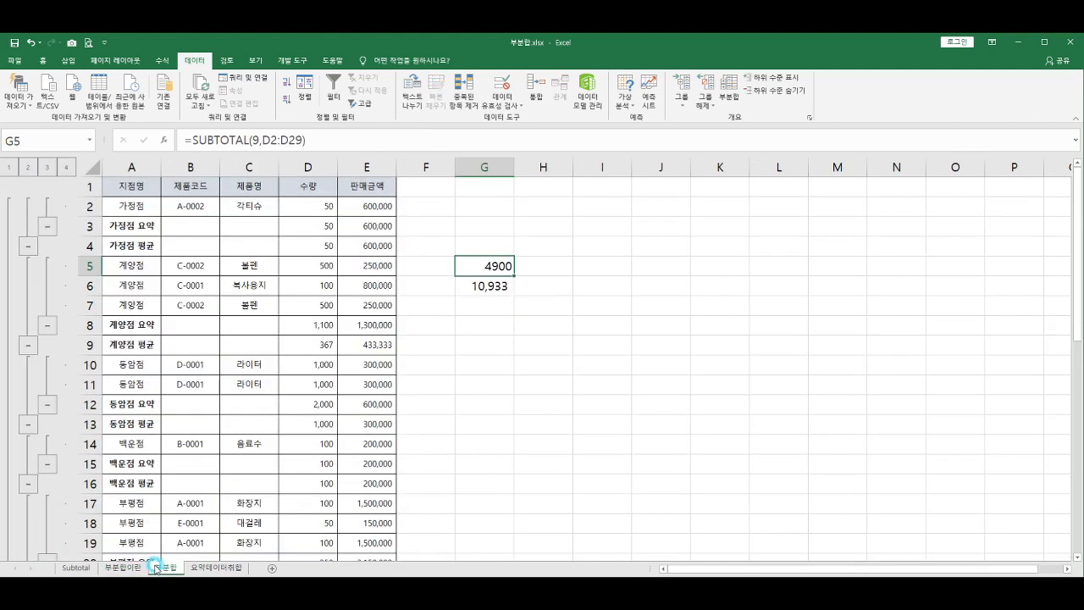
left_click(6, 167)
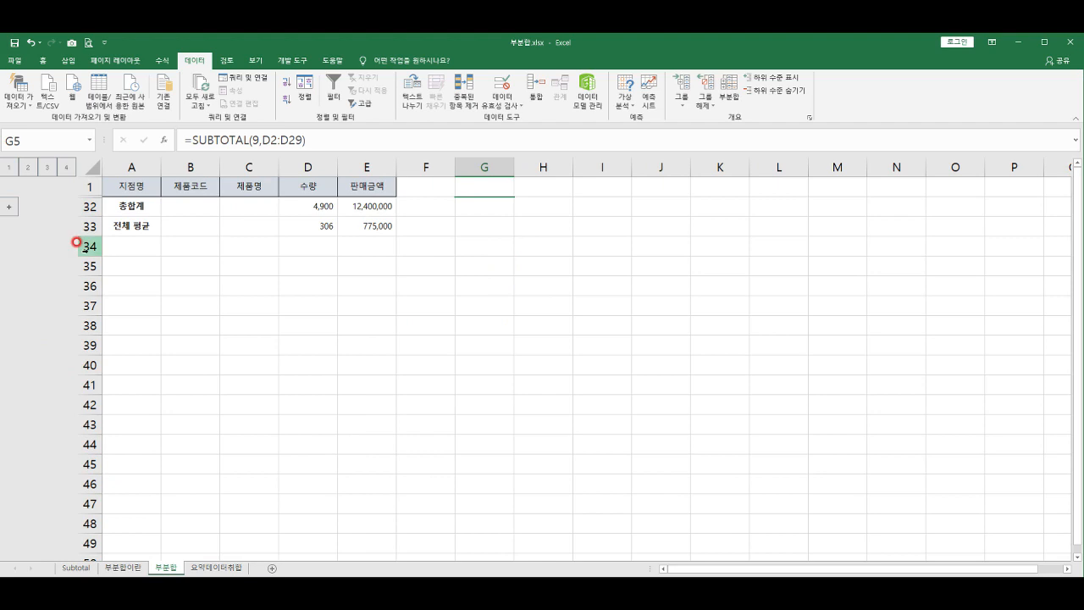
left_click(6, 208)
scroll(12, 220, "down", 4)
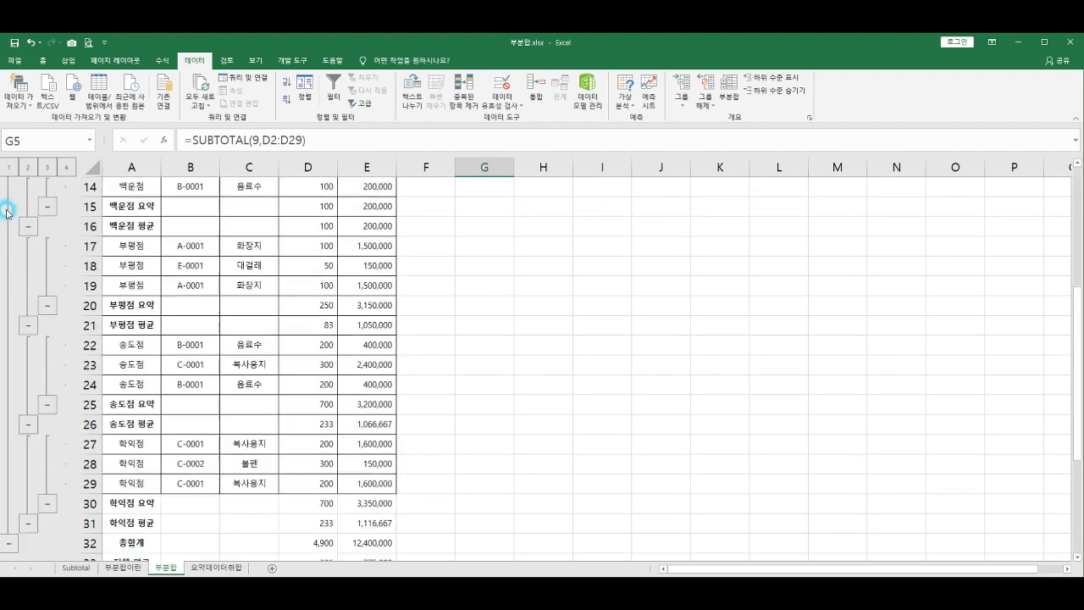
Collapse the outline on the 부분합 sheet to level 2, the branch average and grand total rows
scroll(25, 195, "up", 3)
left_click(31, 166)
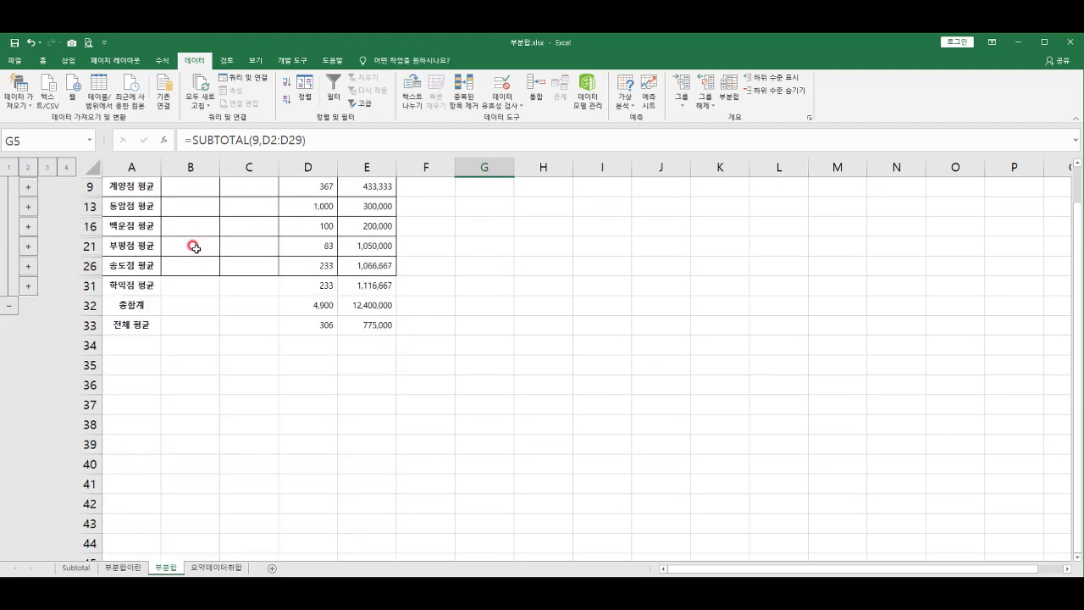
scroll(187, 237, "up", 1)
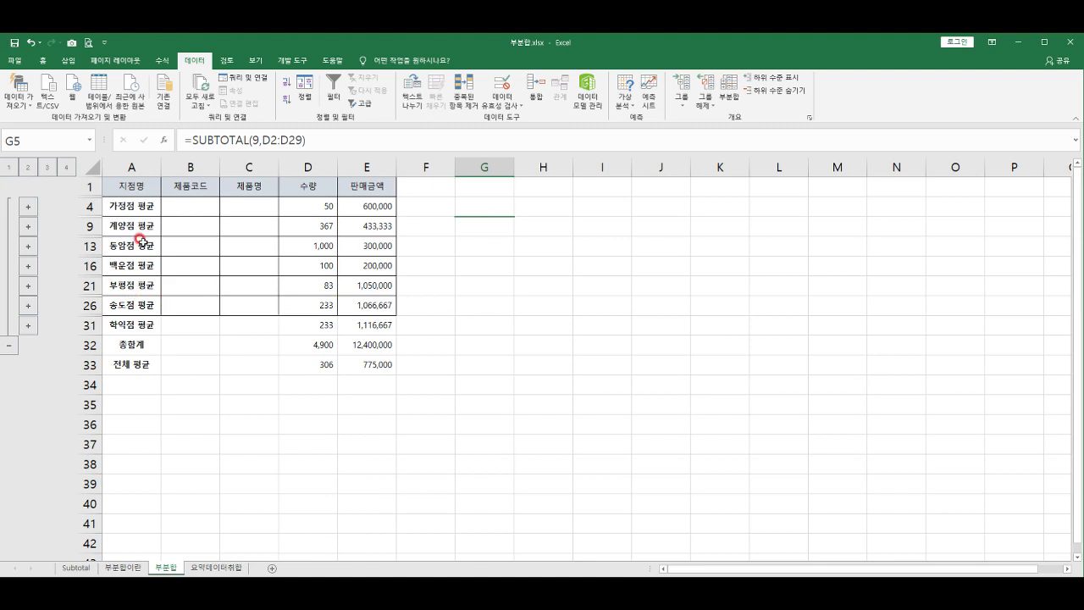
left_click_drag(135, 213, 134, 327)
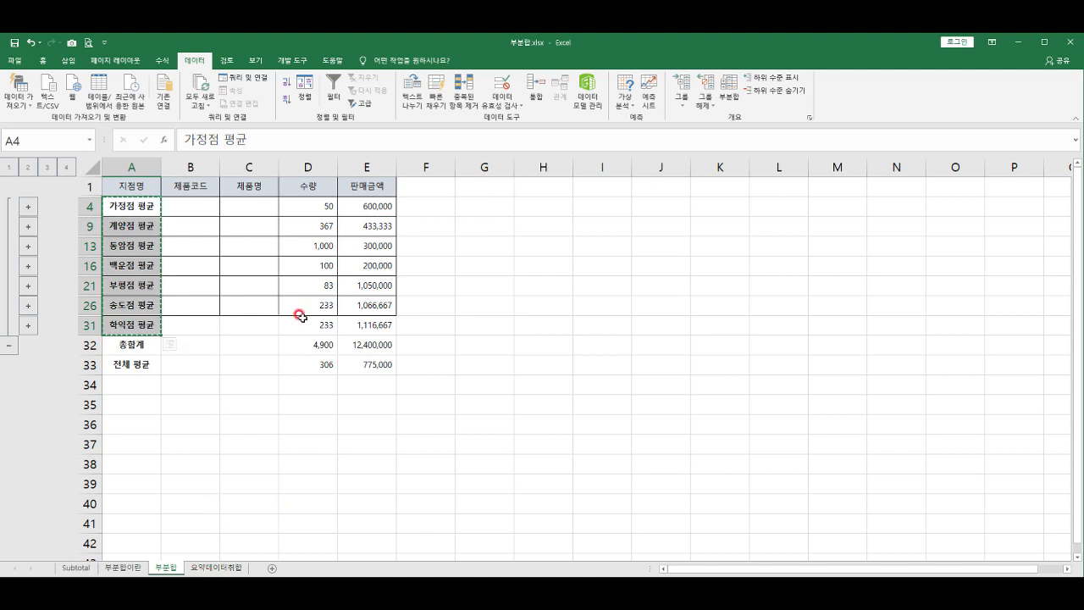
left_click(353, 208)
left_click(132, 205)
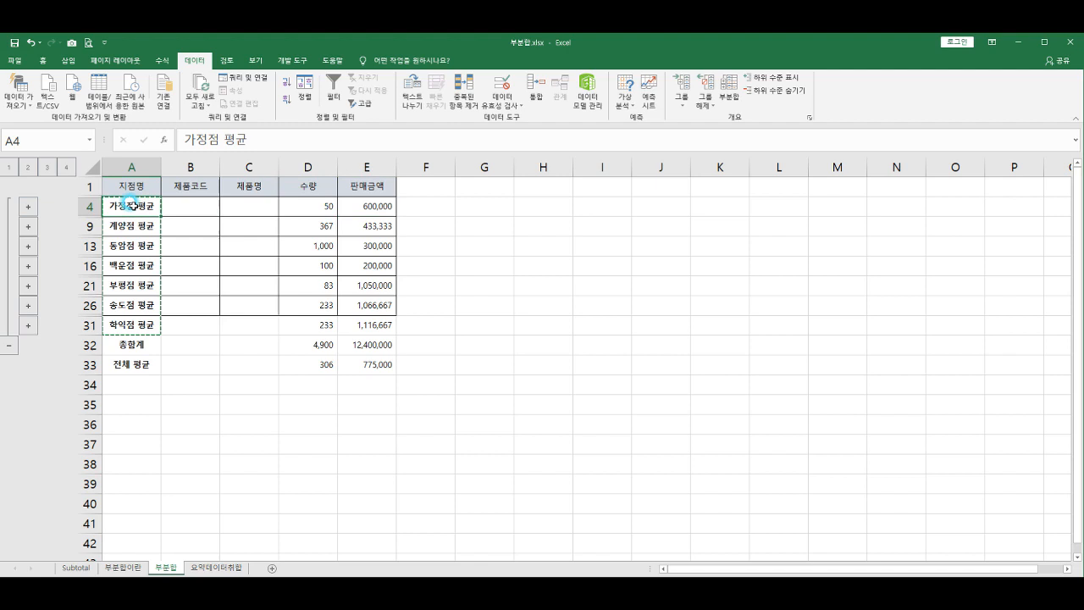
left_click(312, 205)
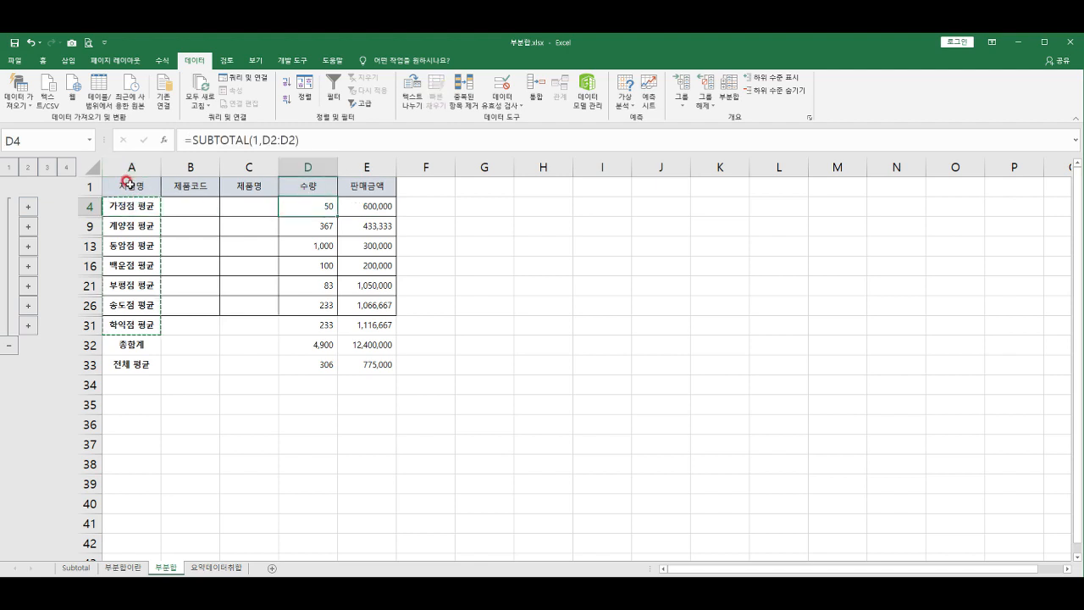
Copy the collapsed 지점명, 수량 and 판매금액 columns through row 31 and paste them at B4 on the 요약데이터취합 sheet
left_click_drag(127, 181, 132, 307)
left_click_drag(310, 185, 373, 317)
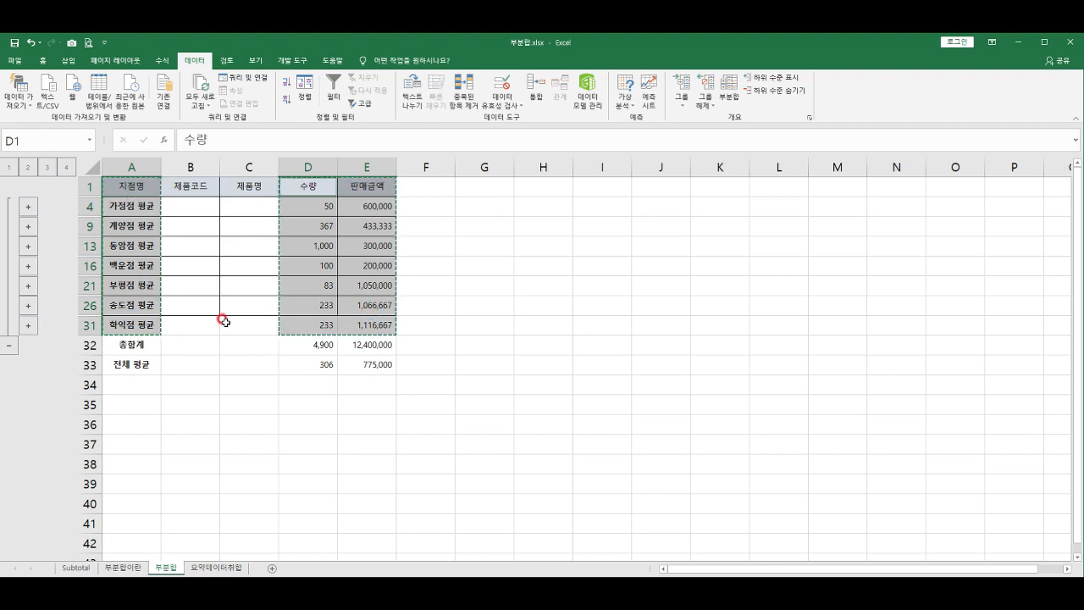
left_click(215, 567)
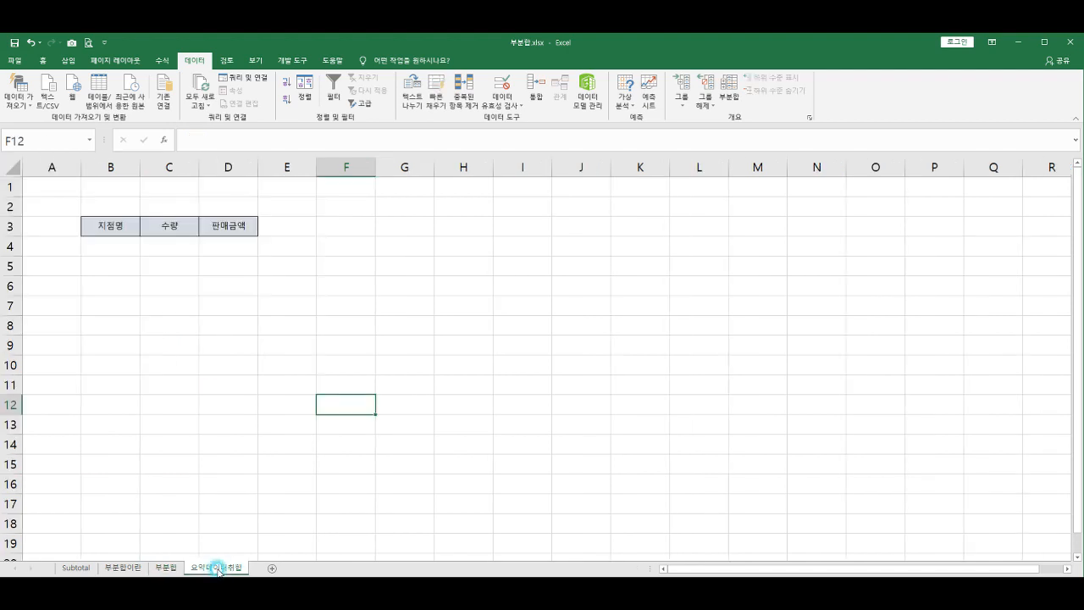
left_click(120, 250)
key("ctrl+v")
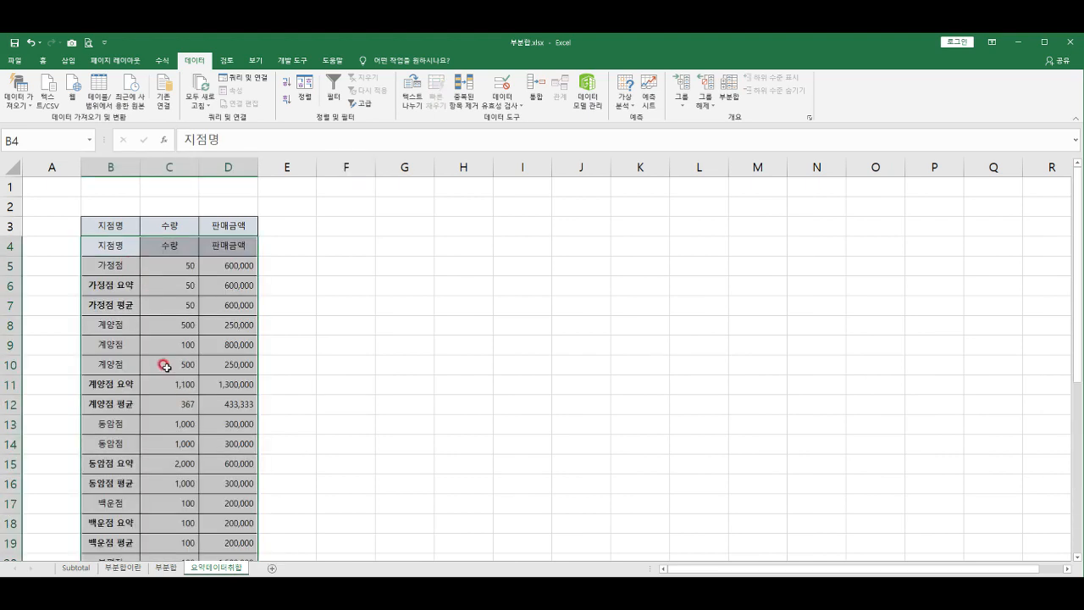
Look through the pasted rows on the 요약데이터취합 sheet and undo the paste
scroll(164, 364, "down", 5)
scroll(96, 418, "up", 5)
key("ctrl+z")
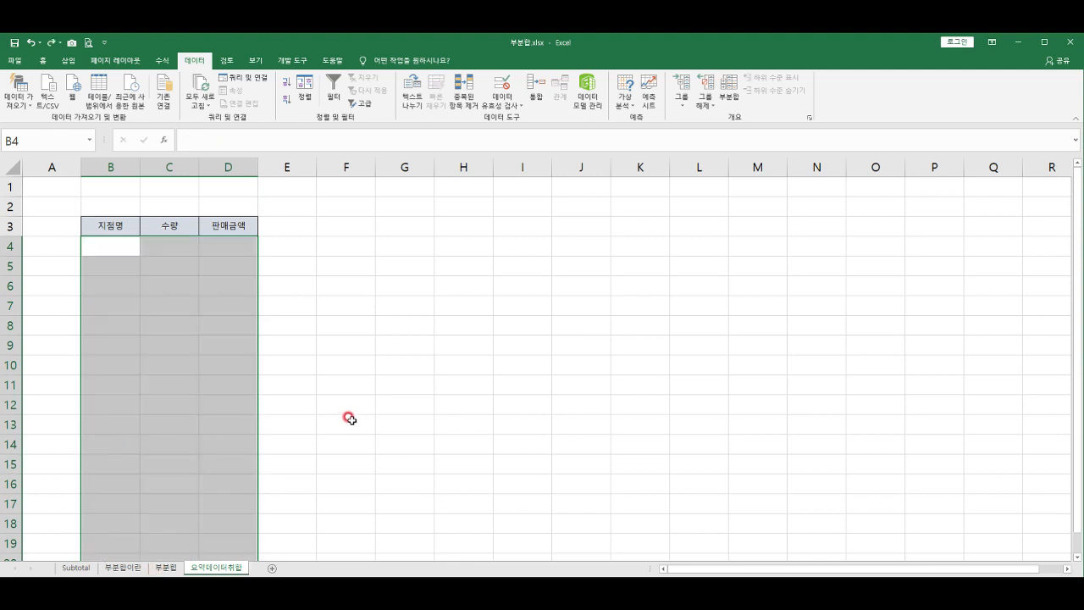
left_click(142, 357)
Recheck the collapsed branch rows and note 3 on the 부분합이란 sheet about copying visible cells, and return to the 부분합 sheet
left_click(161, 567)
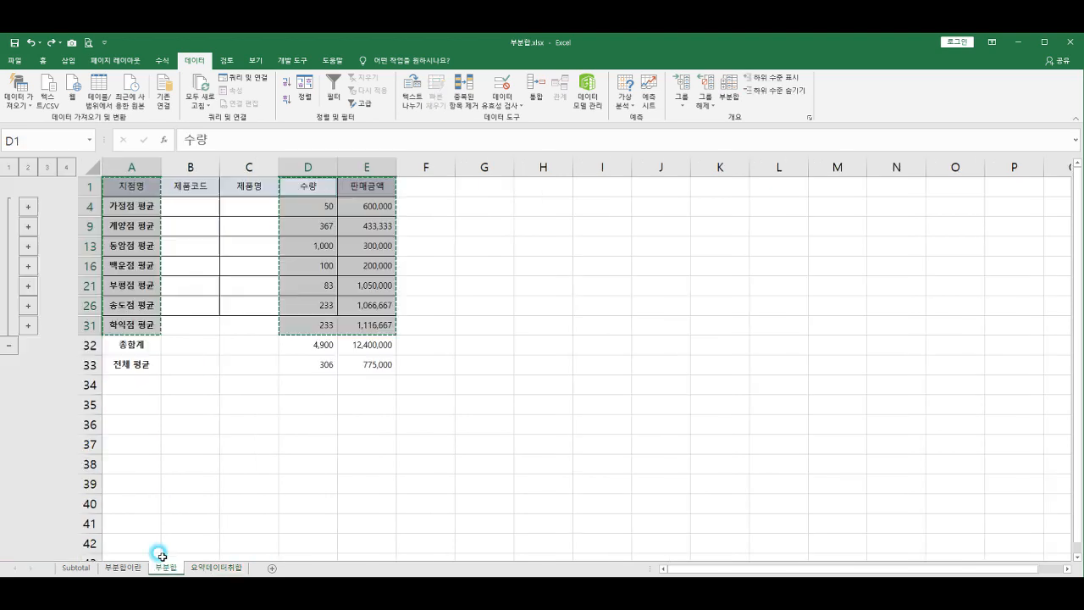
left_click_drag(151, 206, 148, 347)
left_click(223, 284)
left_click(124, 567)
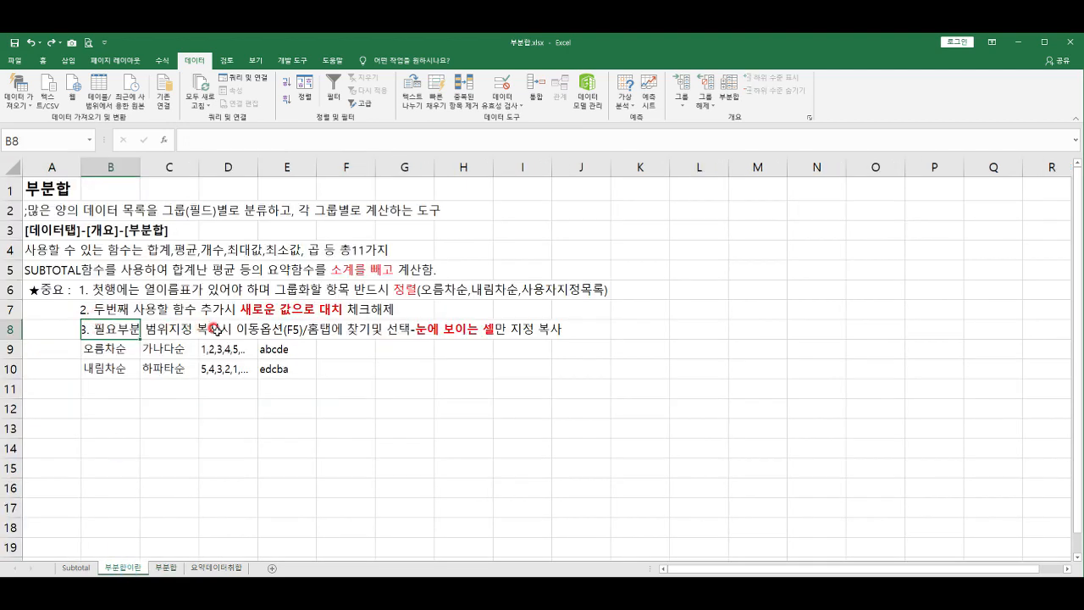
left_click(165, 568)
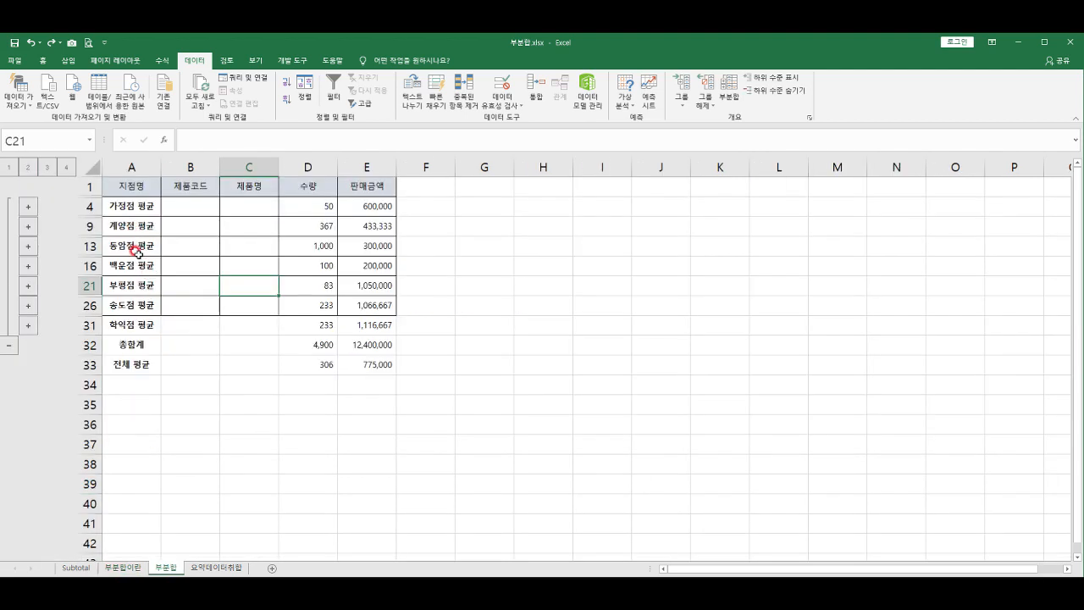
Select A1:A31 and D1:E31 on the 부분합 sheet and restrict the selection to visible cells with 화면에 보이는 셀만
left_click_drag(127, 187, 127, 324)
left_click_drag(305, 185, 385, 323)
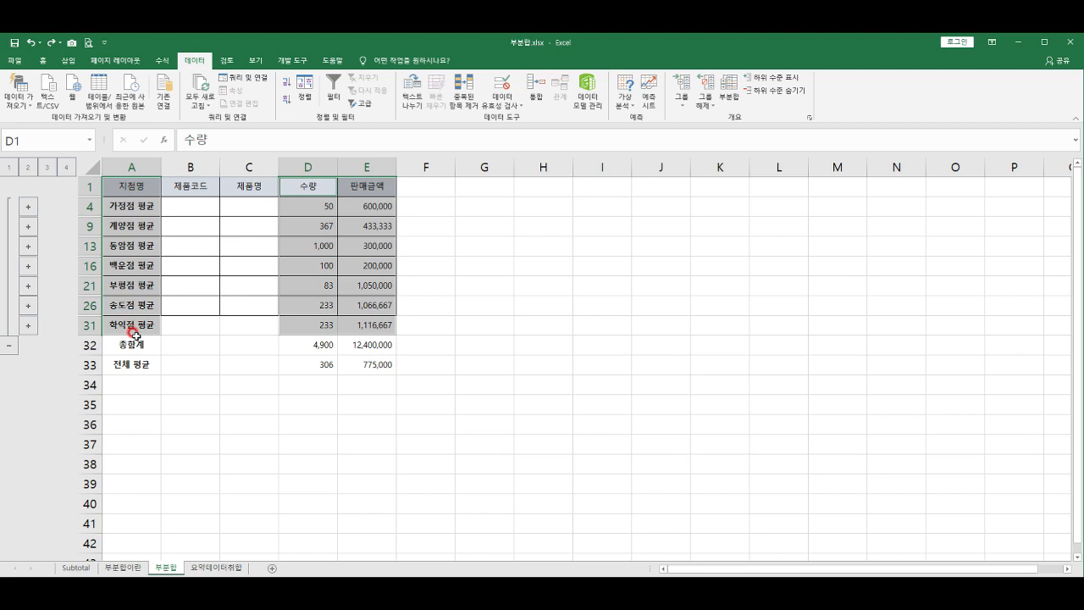
left_click(40, 61)
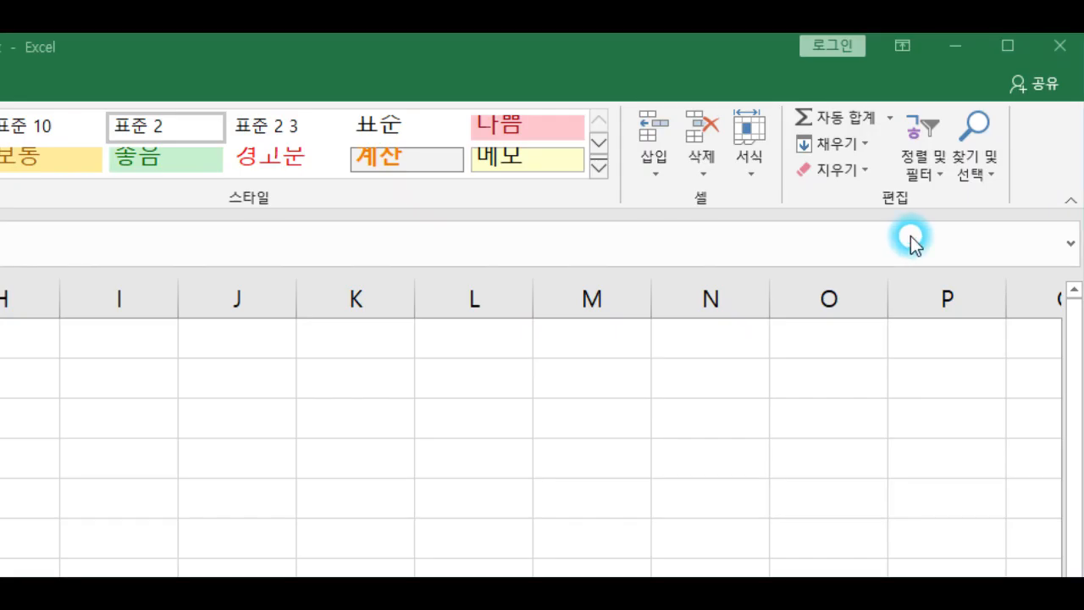
left_click(1037, 105)
left_click(972, 280)
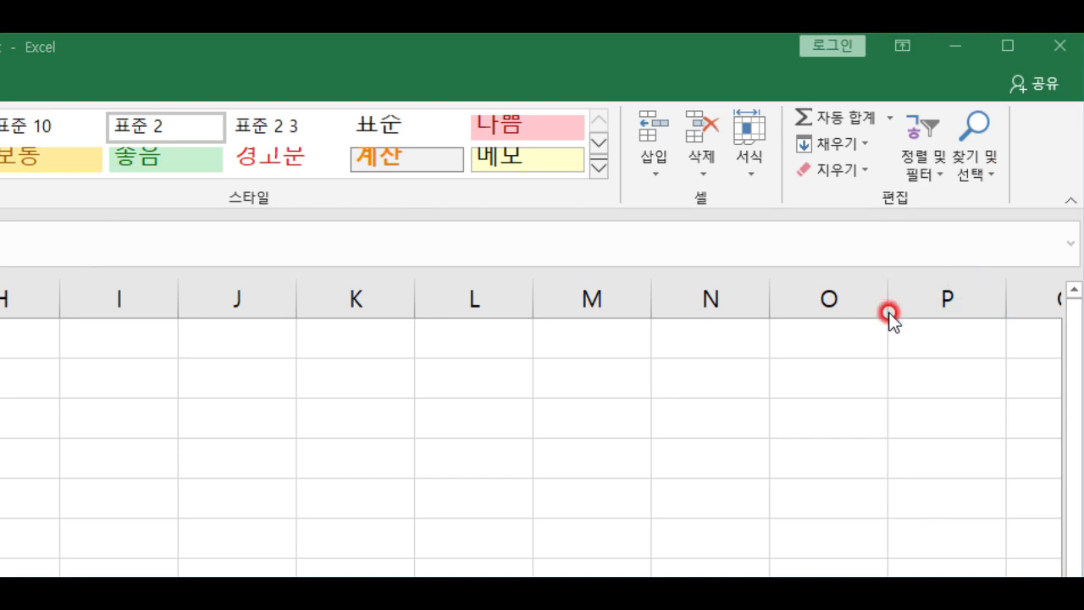
left_click(117, 162)
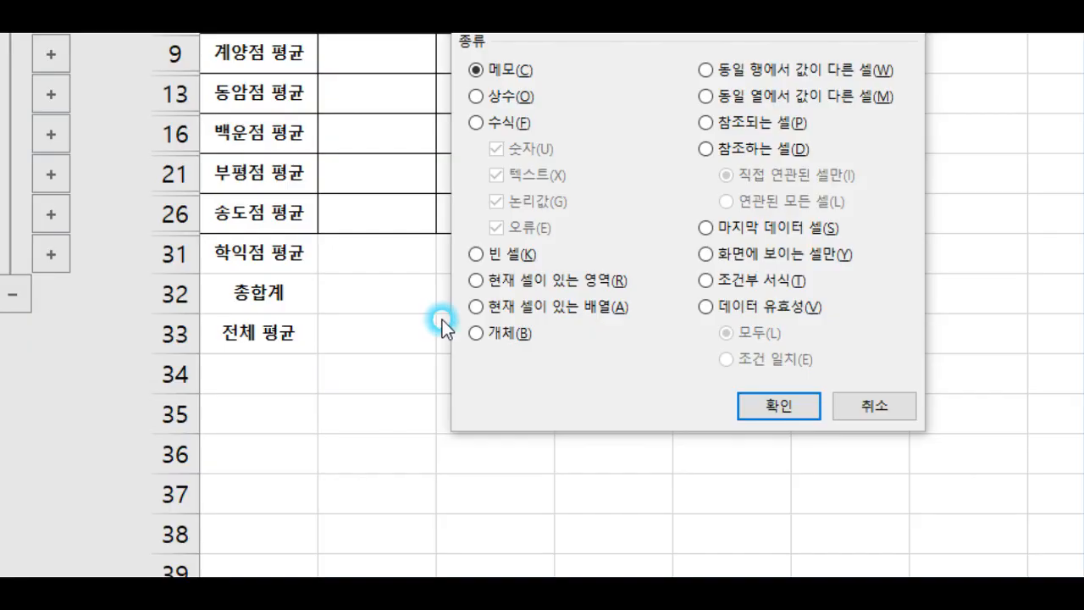
left_click(271, 265)
left_click(706, 253)
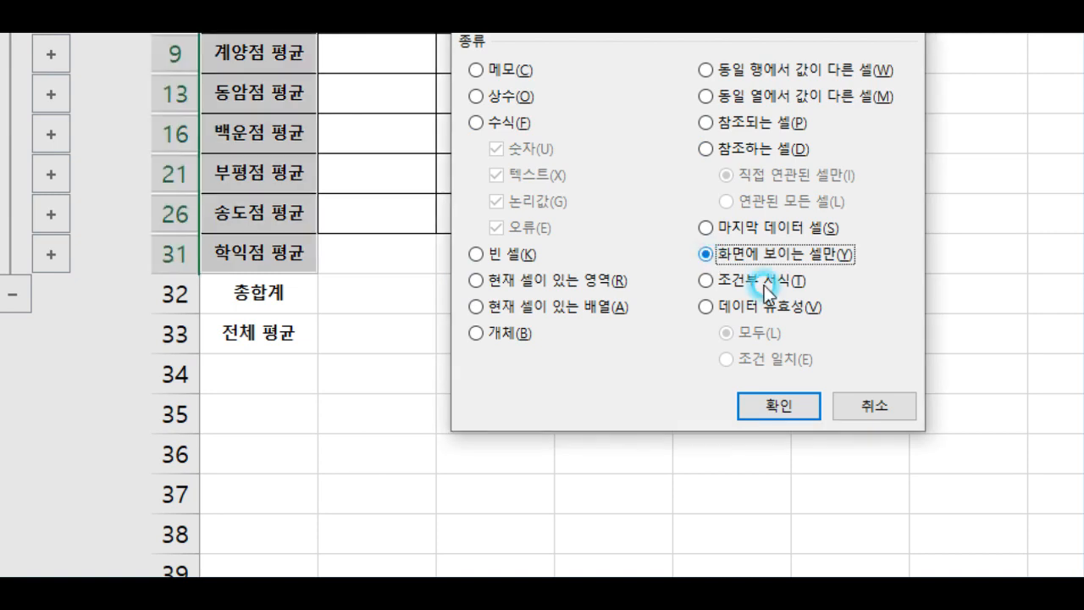
left_click(788, 408)
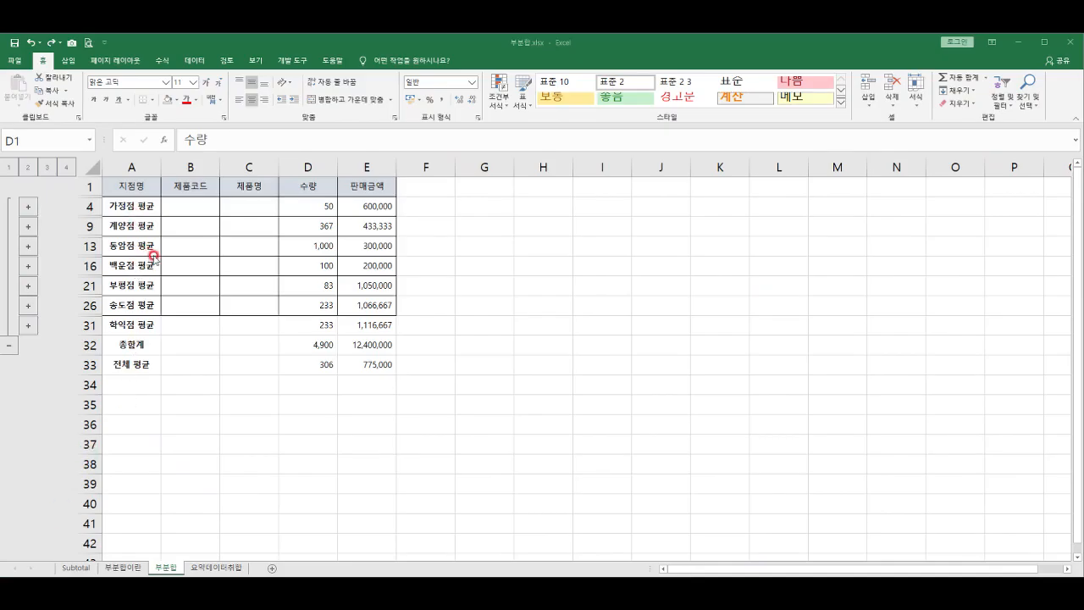
left_click(188, 271)
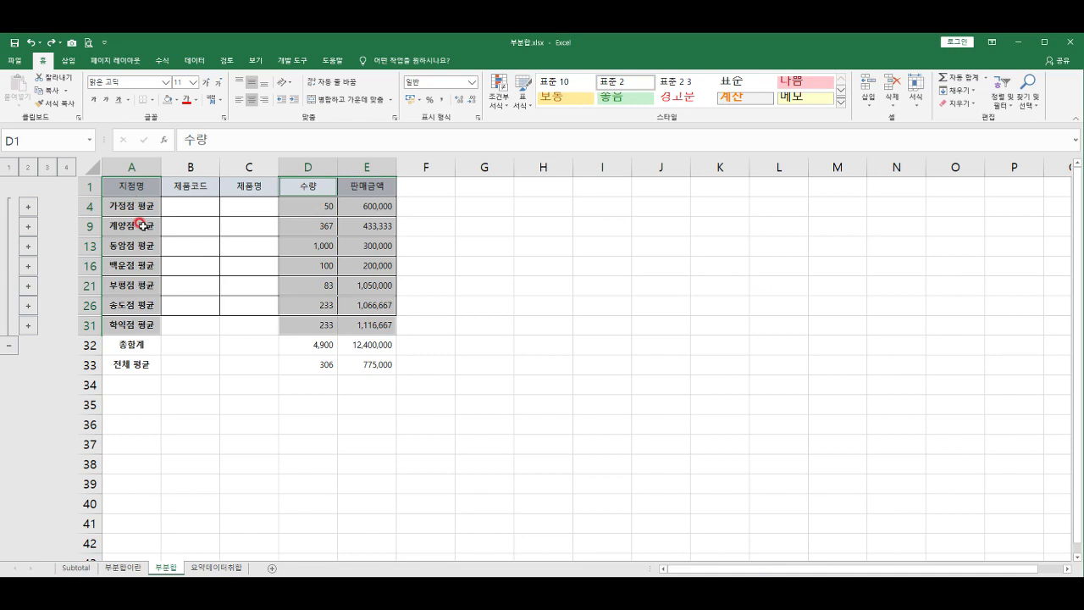
Copy the selected visible cells and paste them at B4 on the 요약데이터취합 sheet
key("ctrl+c")
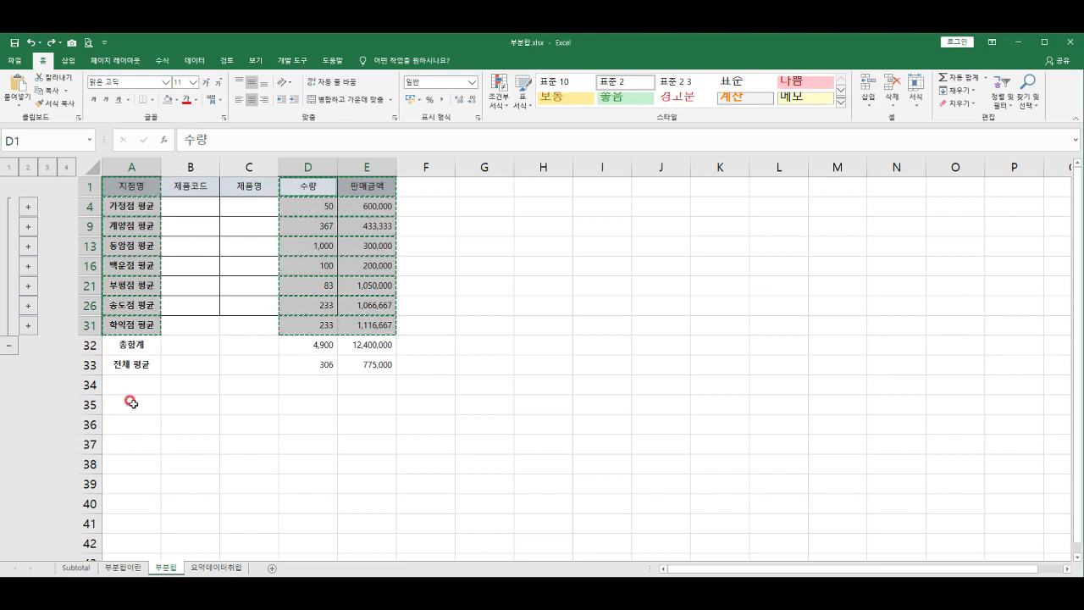
left_click(201, 569)
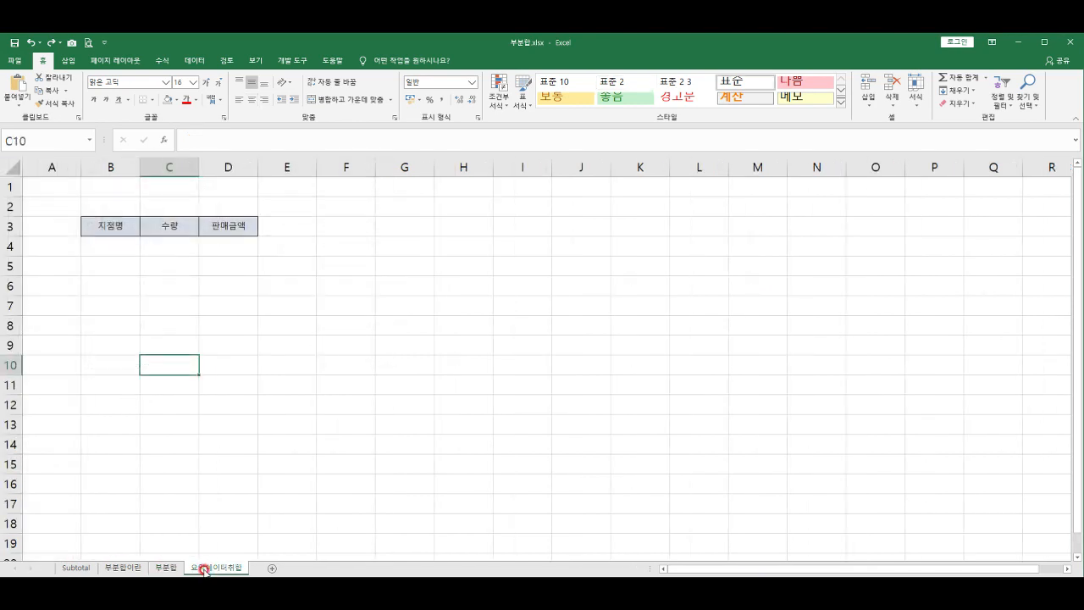
left_click(110, 254)
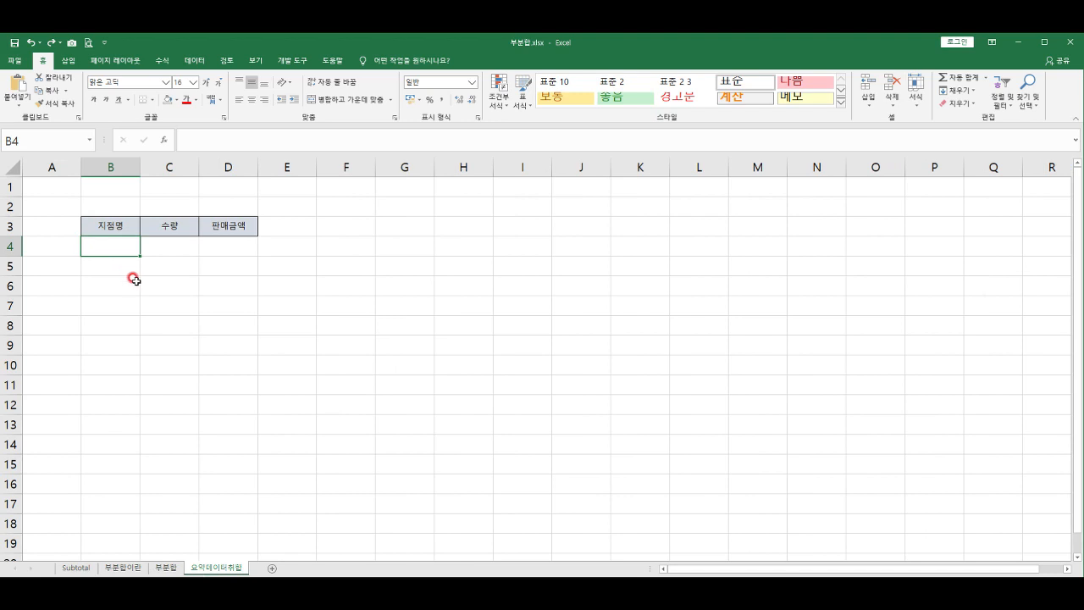
key("ctrl+v")
left_click(169, 284)
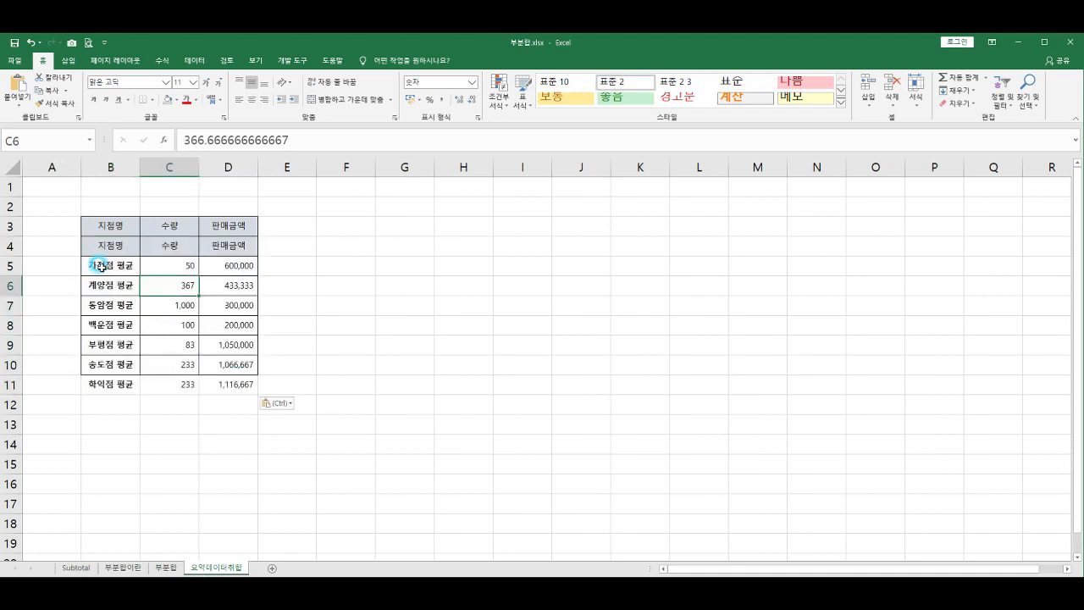
Apply 모든 테두리 borders to the summary table in B3:D11
left_click_drag(101, 234, 229, 382)
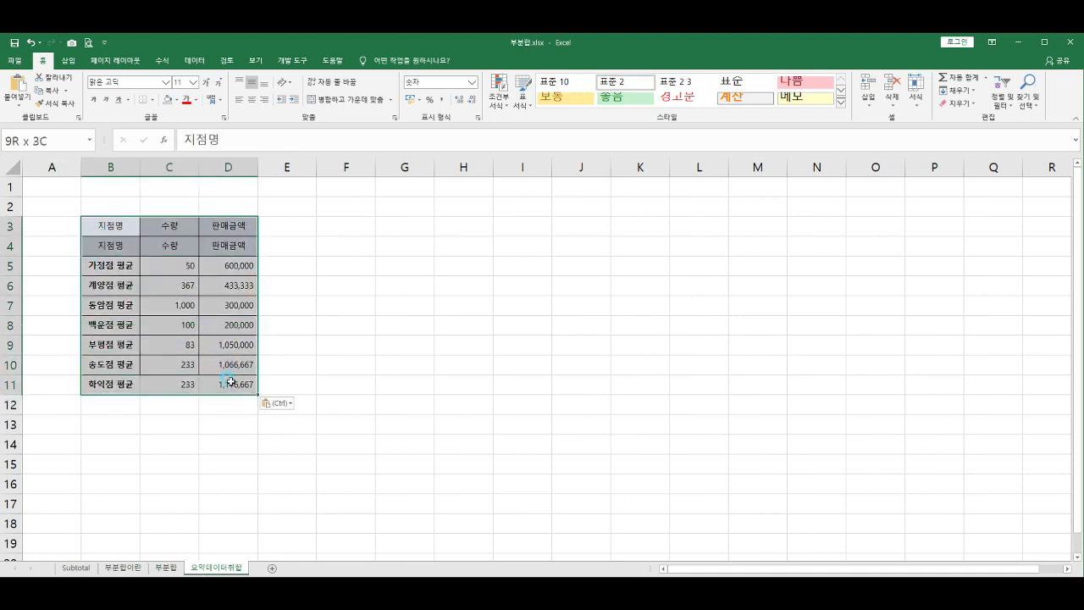
left_click(151, 100)
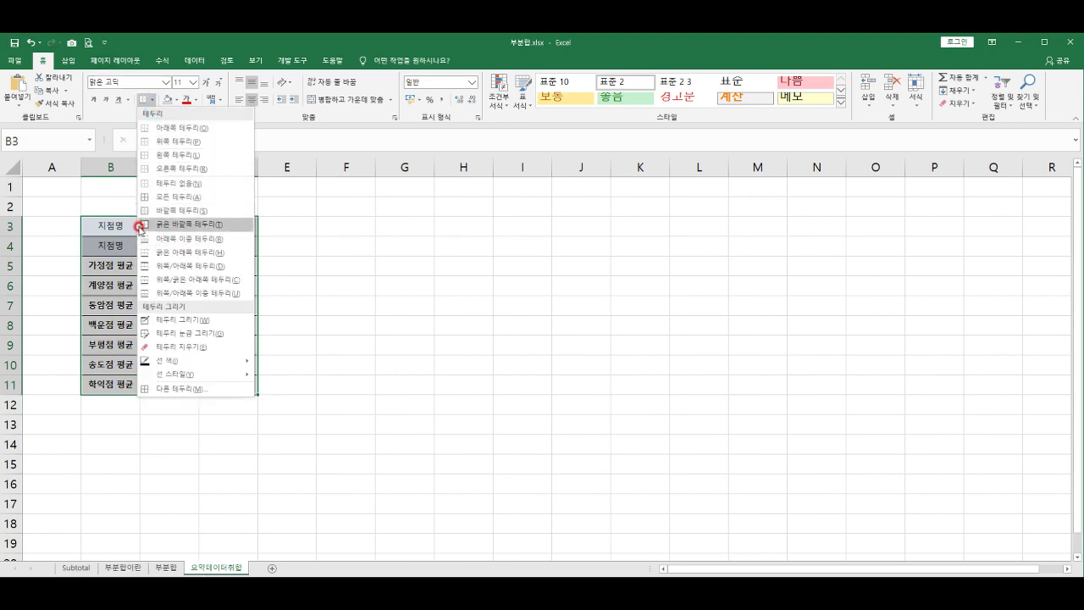
left_click(144, 197)
left_click(161, 305)
left_click(166, 257)
Delete row 3, which holds the duplicate 지점명, 수량 and 판매금액 header
left_click(102, 225)
left_click_drag(184, 225, 220, 246)
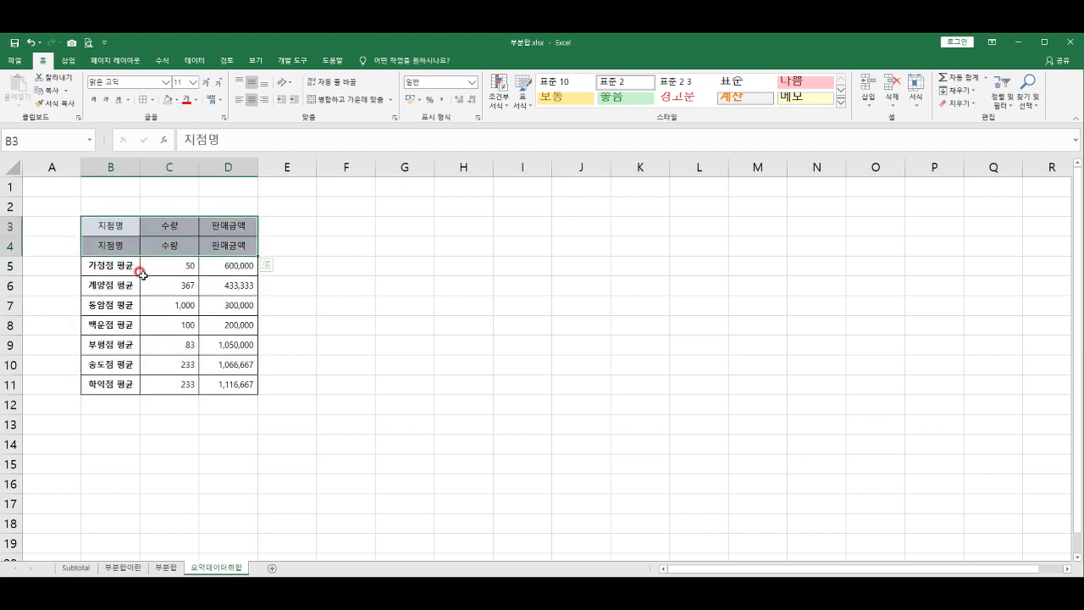
left_click(127, 267)
left_click_drag(103, 223, 250, 222)
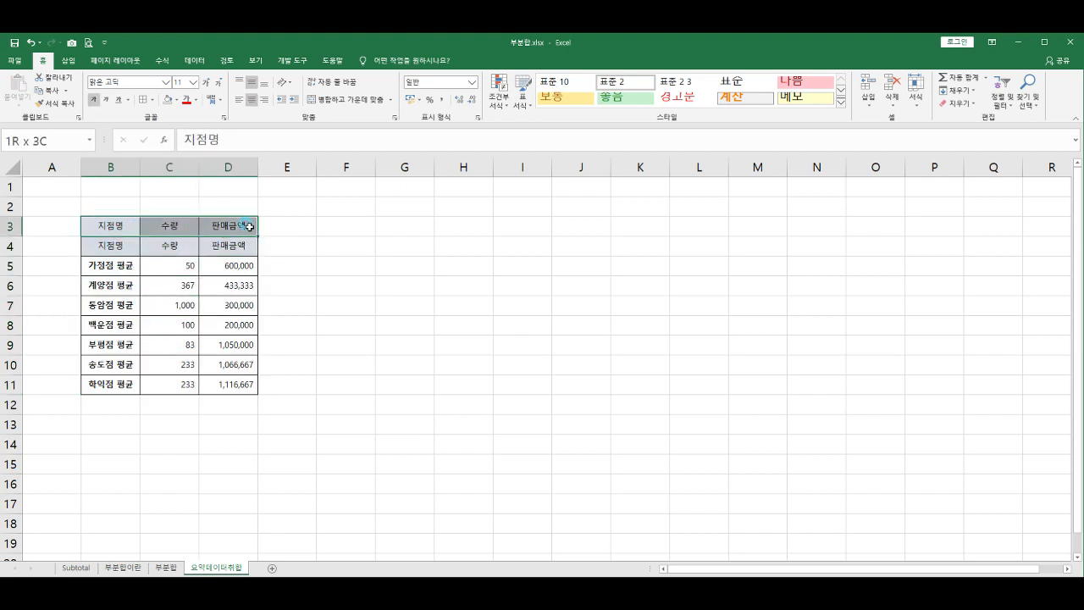
left_click(11, 225)
right_click(13, 225)
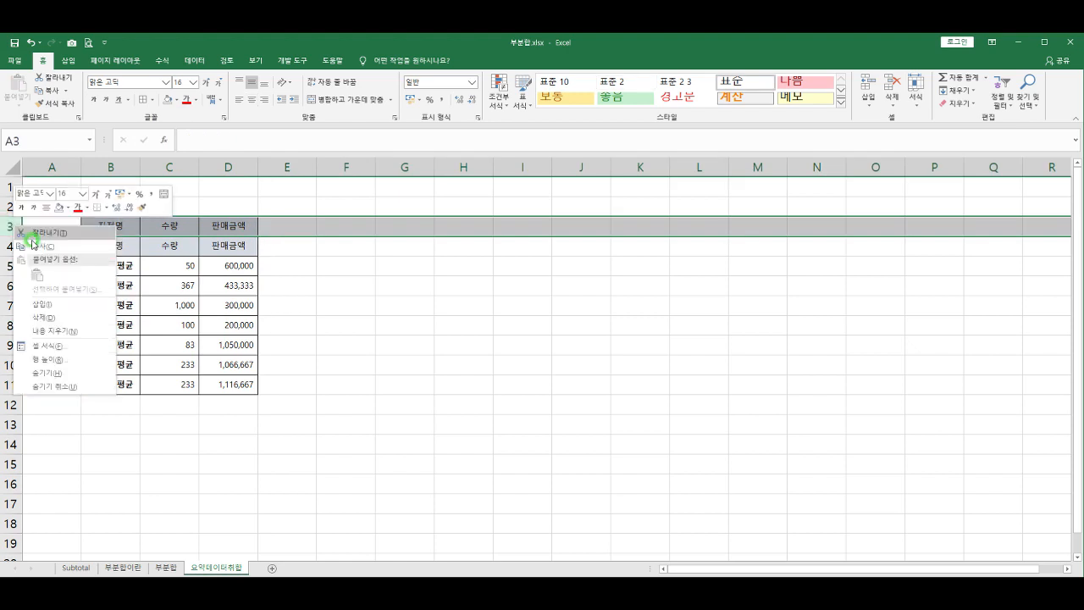
left_click(42, 317)
left_click(173, 280)
Review the finished summary table against the source rows on the 부분합 sheet
left_click_drag(113, 225, 226, 362)
left_click(171, 568)
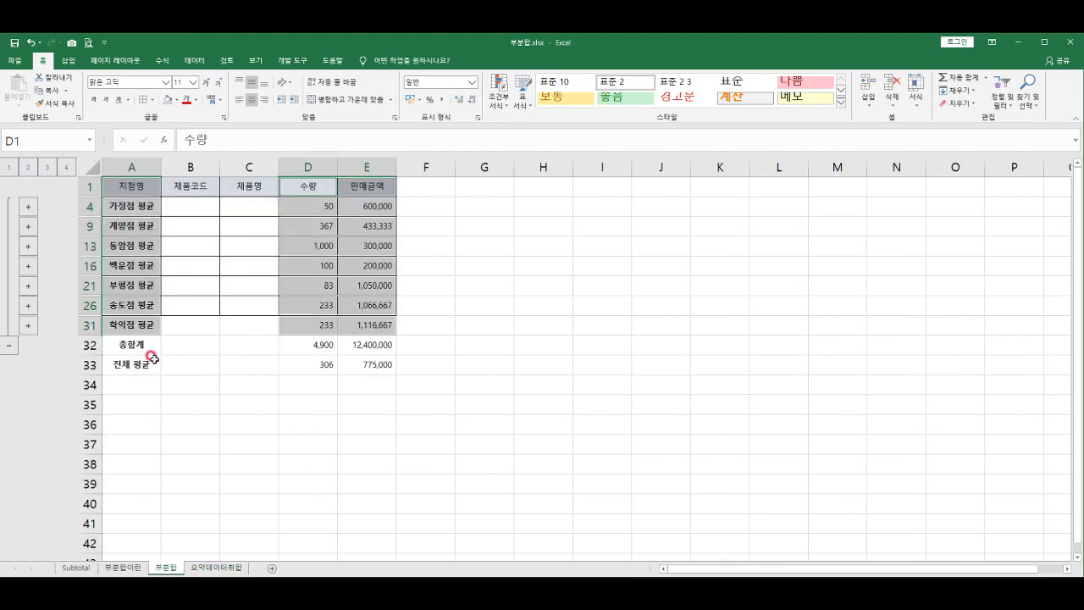
left_click(150, 345)
left_click(134, 278)
right_click(135, 308)
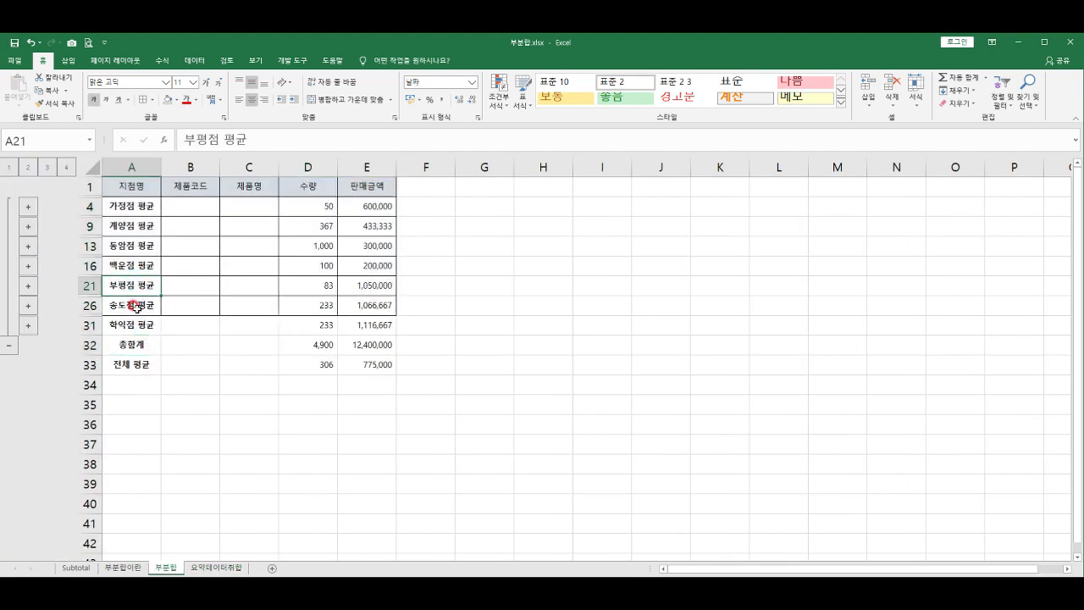
Review important notes 1 to 3 on the 부분합이란 sheet about sorting, 새로운 값으로 대치 and copying visible cells
left_click(114, 569)
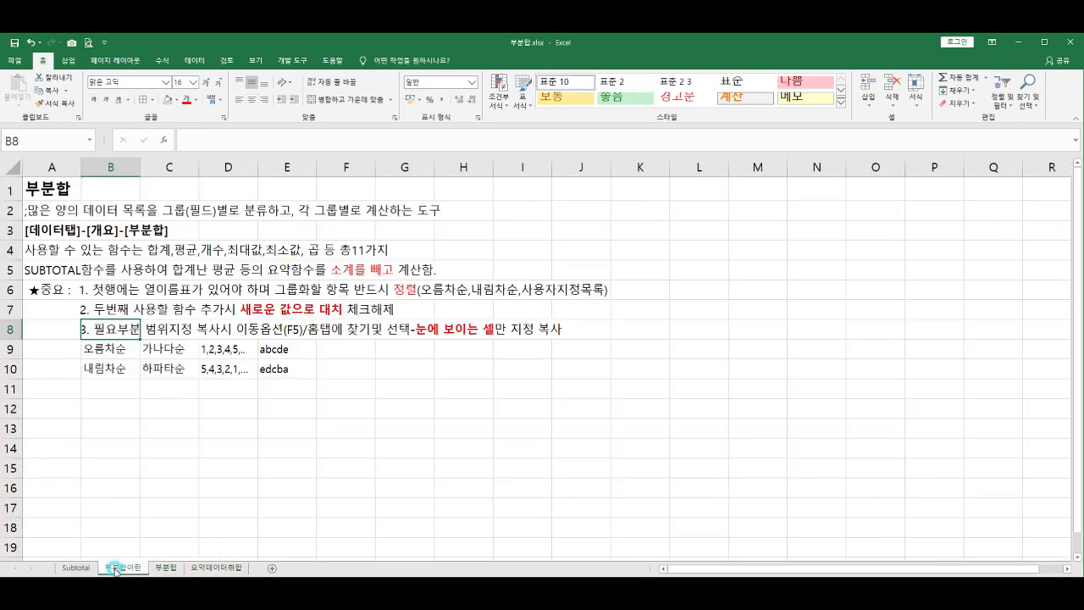
left_click(93, 291)
left_click_drag(93, 292, 87, 333)
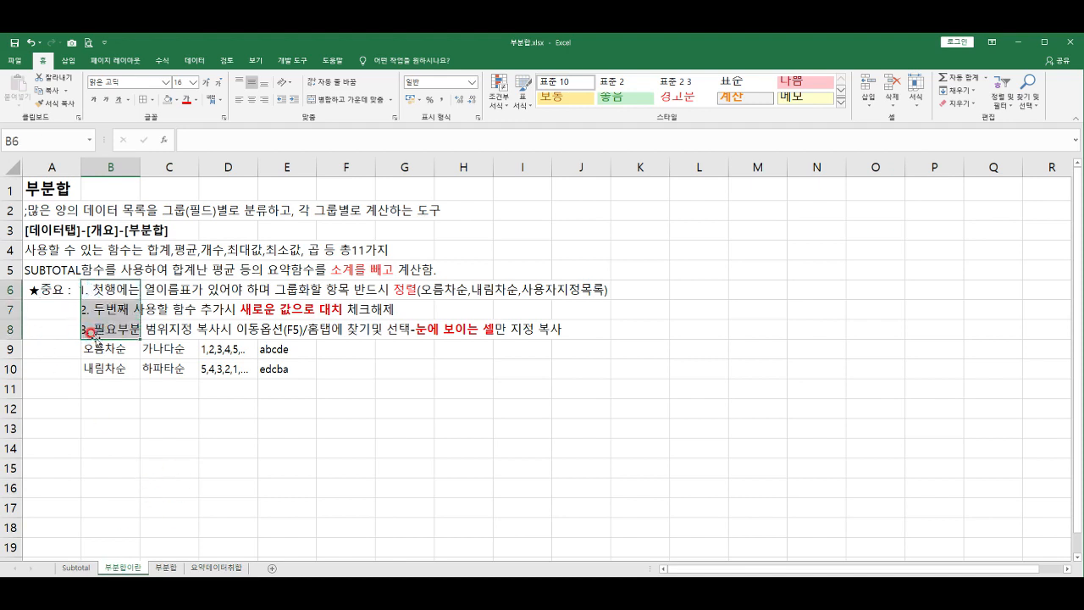
left_click_drag(90, 289, 626, 298)
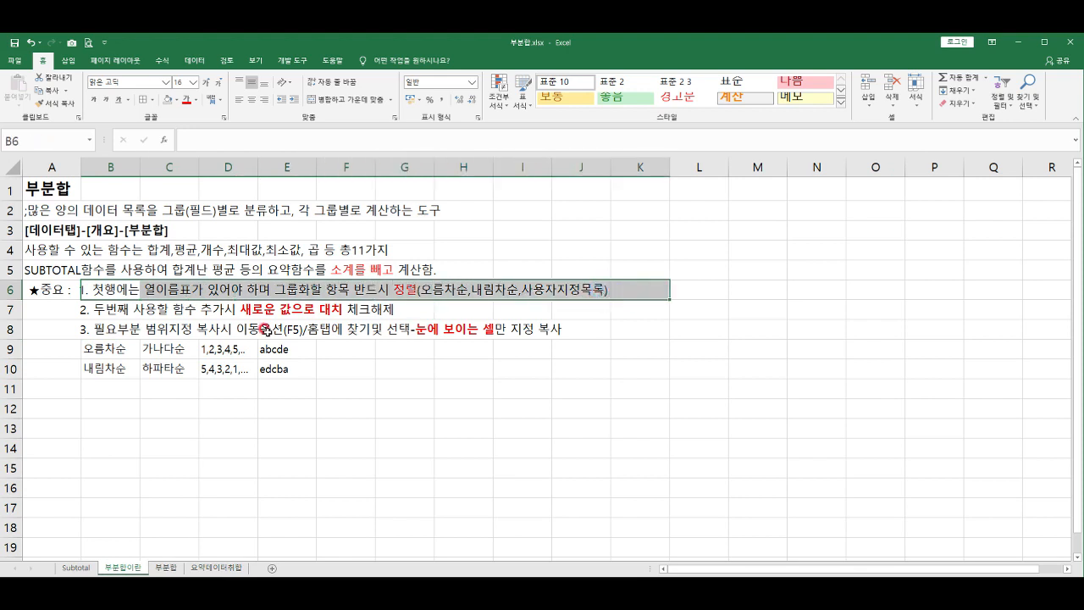
left_click_drag(76, 300, 386, 309)
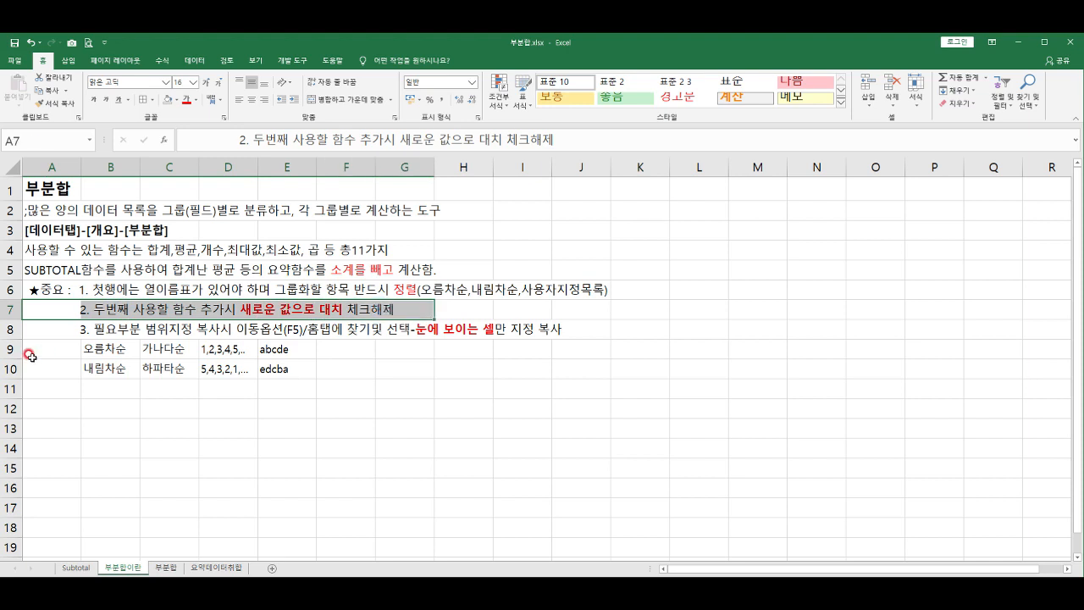
left_click(84, 325)
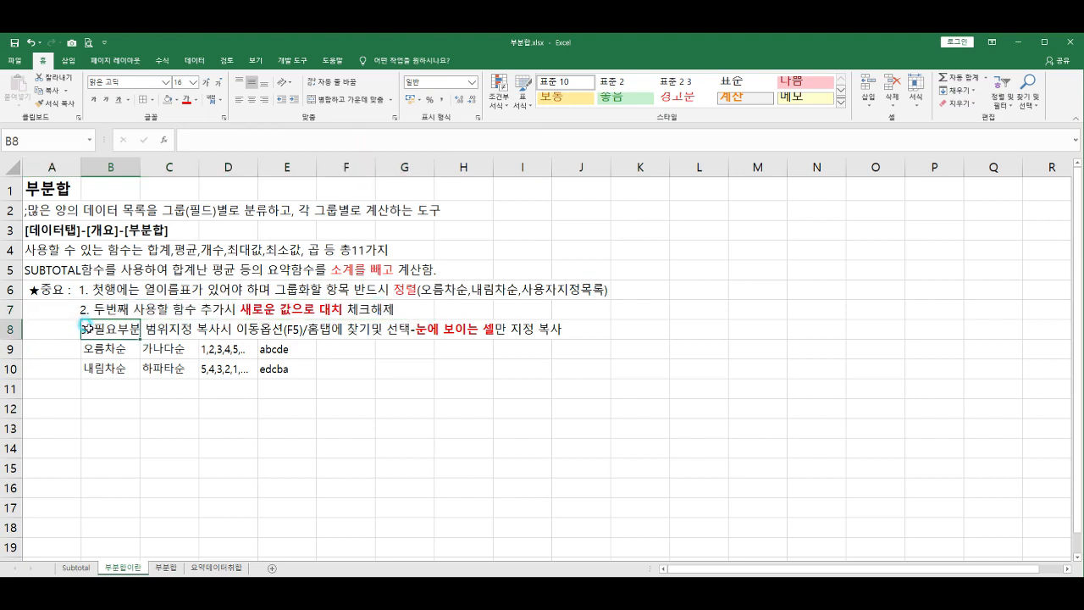
Highlight note 3 in B8:I8 about copying only the visible cells of a selected range
left_click_drag(88, 328, 543, 328)
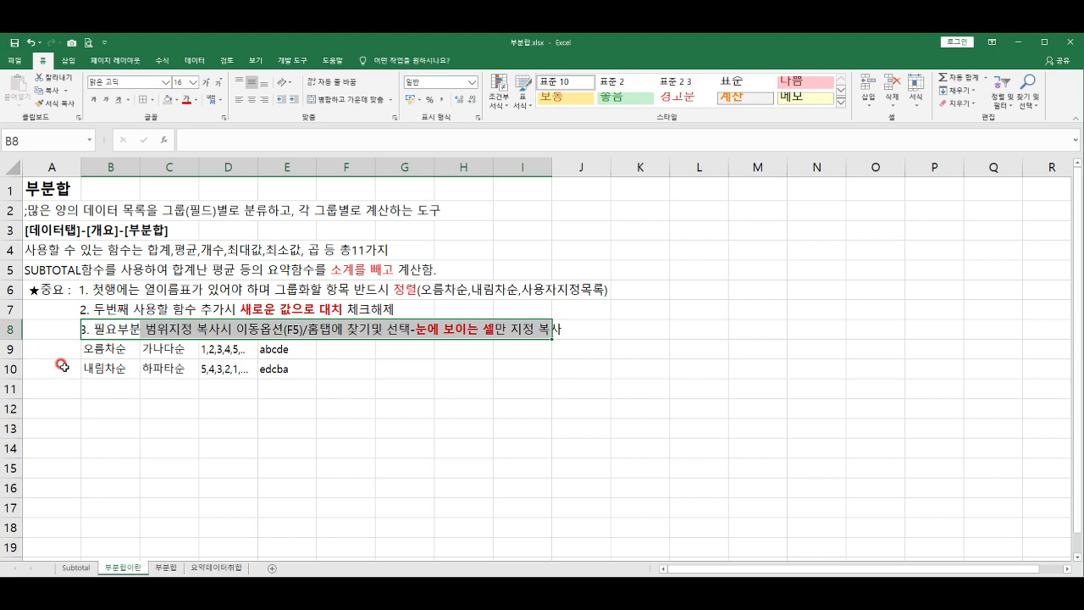
left_click(106, 411)
key("alt+a")
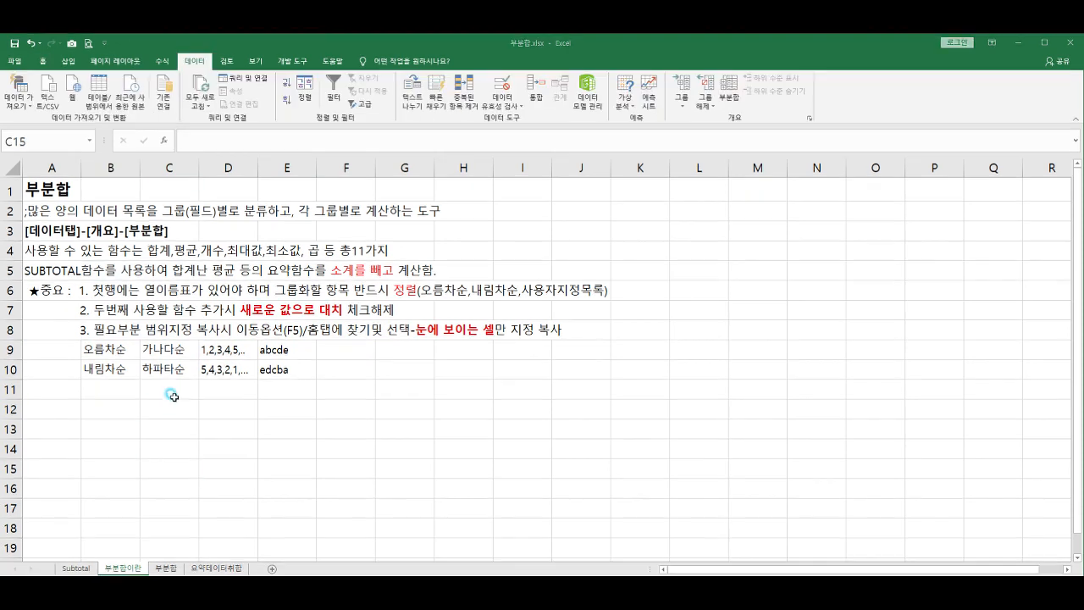
Begin a SUBTOTAL formula in C12, examine its Function_num and Ref1 arguments, and discard the formula
left_click(166, 408)
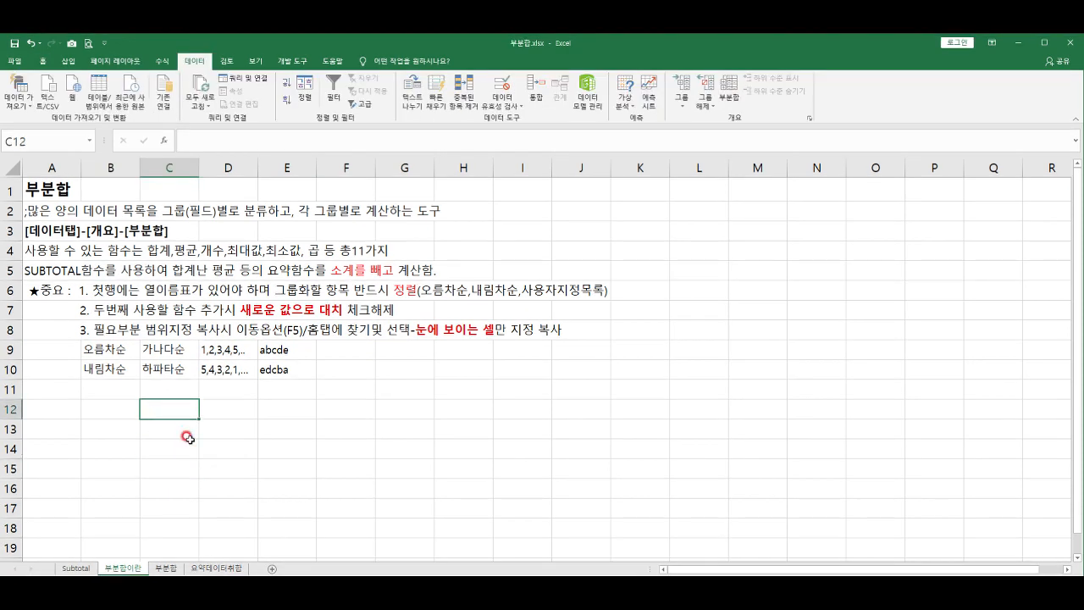
type("=su")
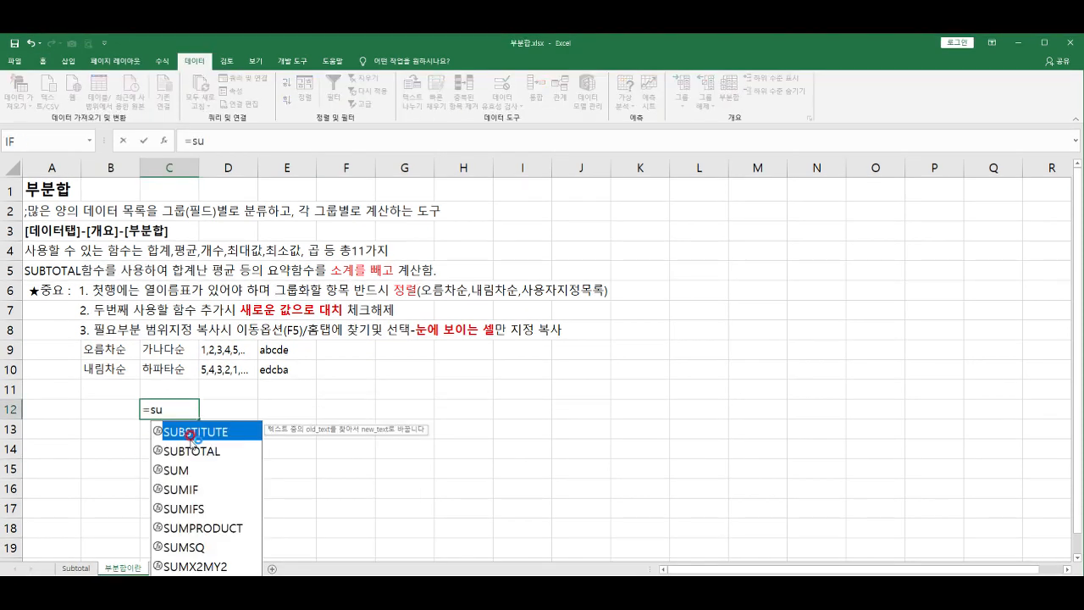
double_click(190, 449)
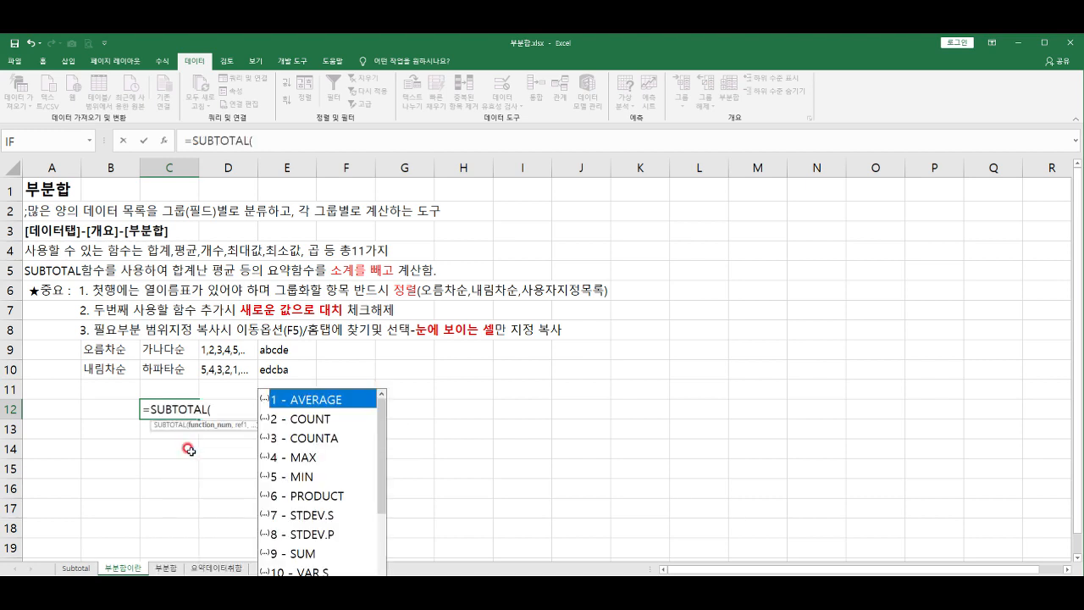
key("ctrl+a")
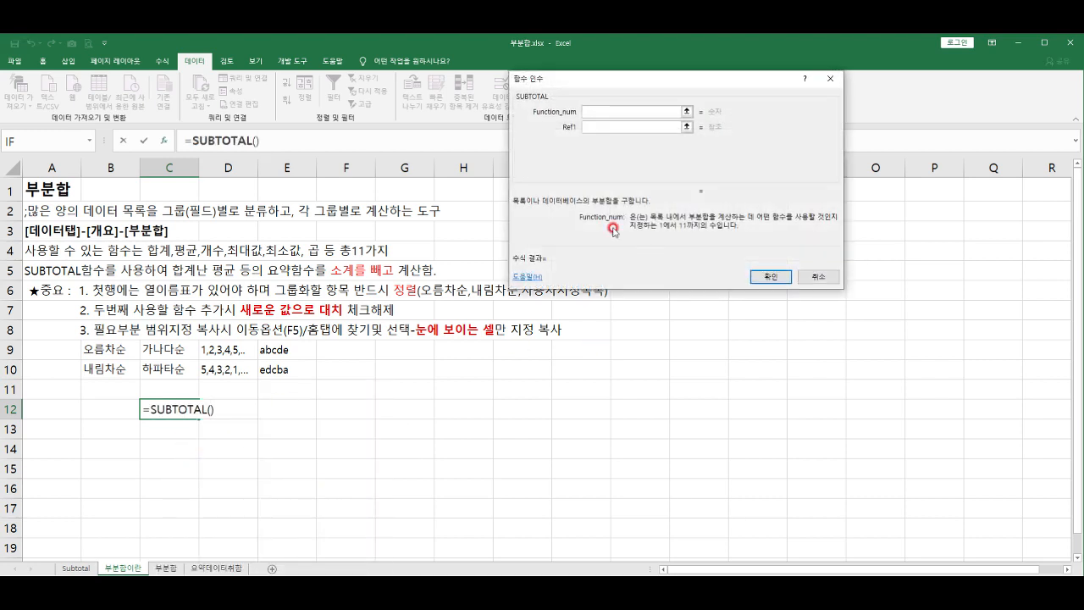
left_click_drag(568, 86, 248, 241)
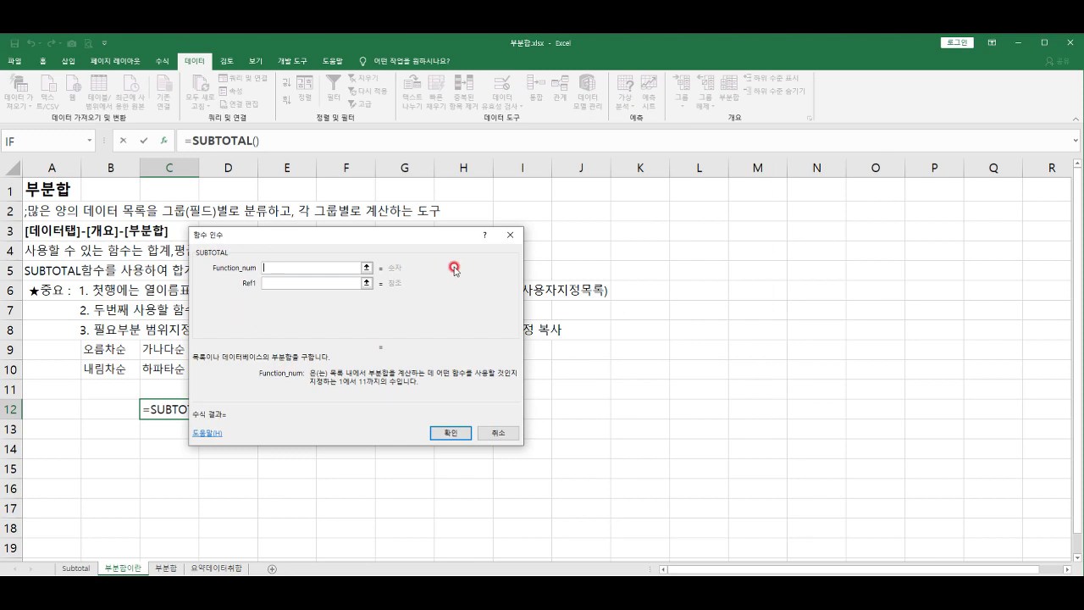
key("Escape")
left_click(262, 414)
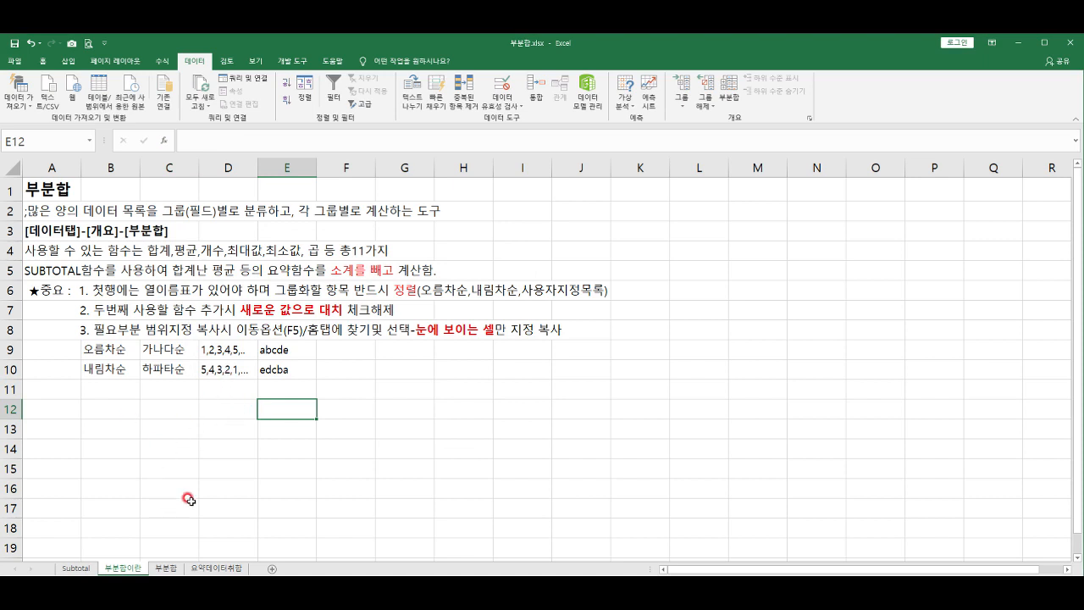
Clear the outline (개요 지우기) from the subtotalled branch data on the 부분합 sheet
left_click(166, 569)
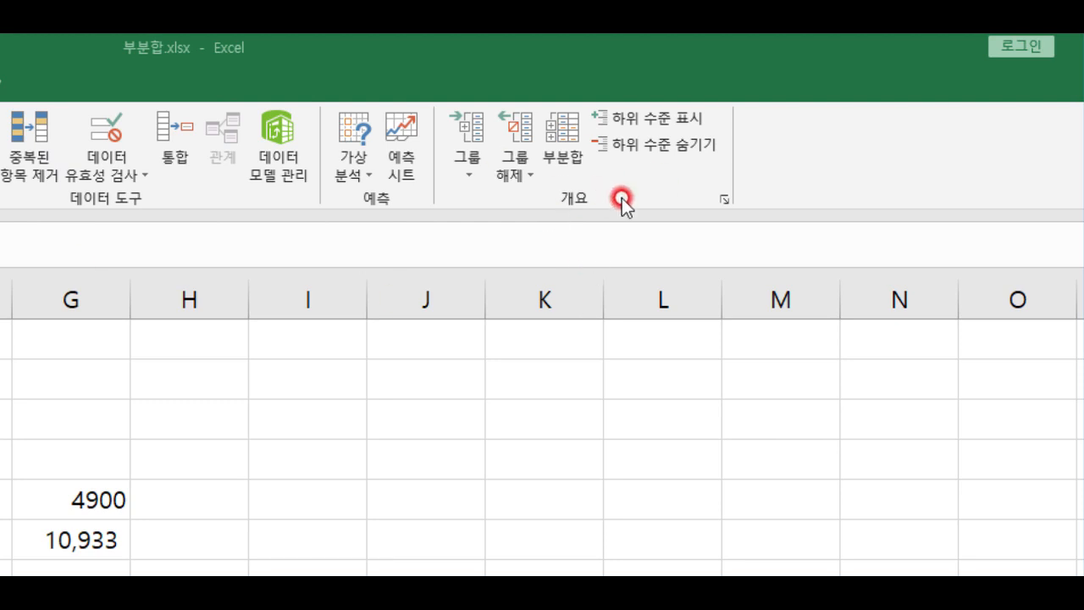
left_click(520, 178)
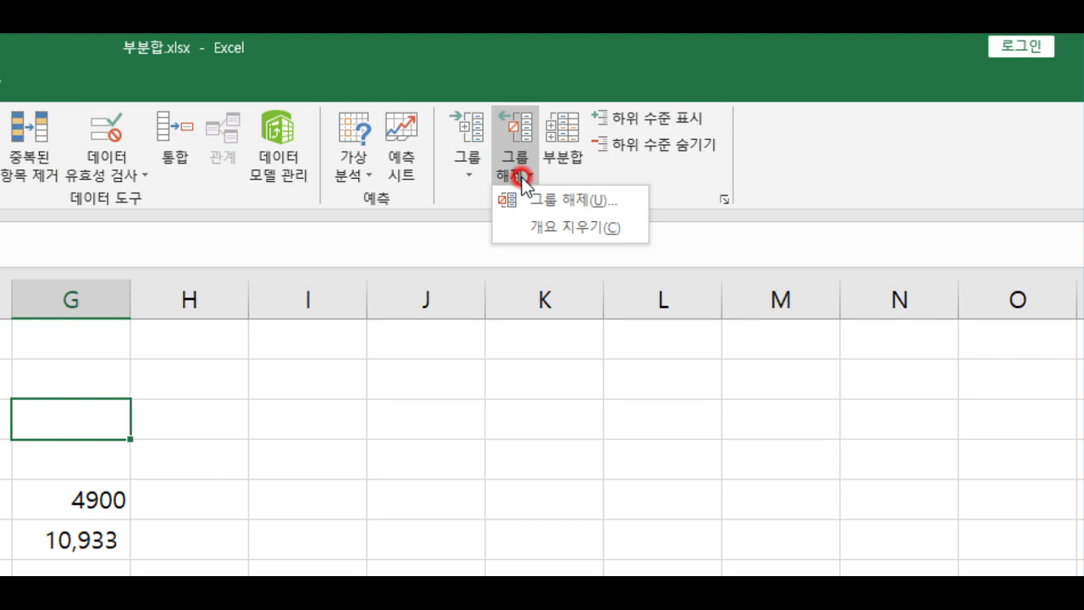
left_click(567, 227)
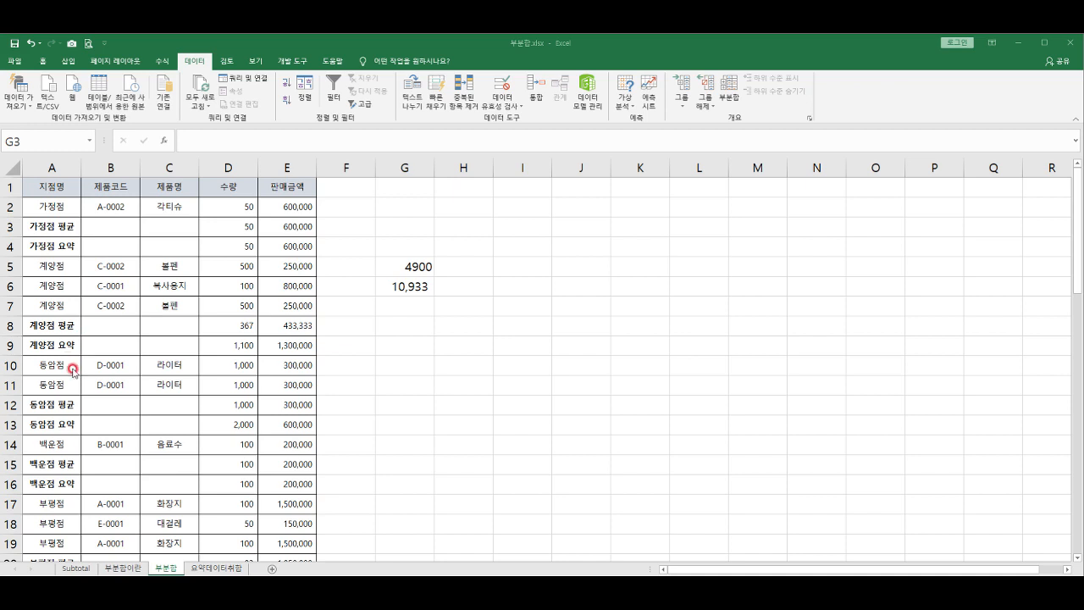
Remove all subtotals from the branch sales table and check the remaining source data in A1:E17
left_click(169, 225)
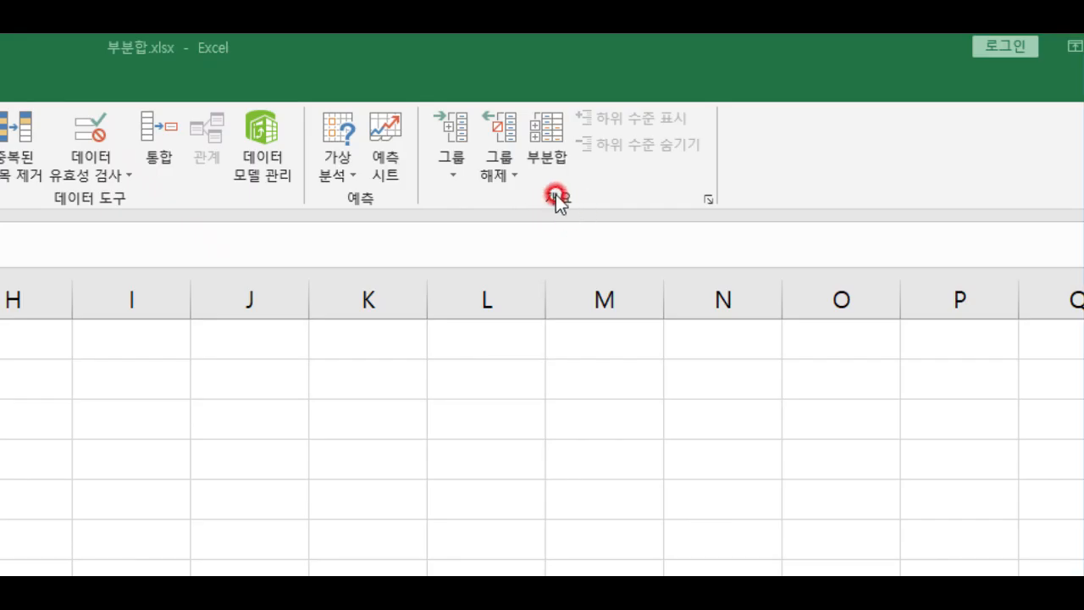
left_click(549, 158)
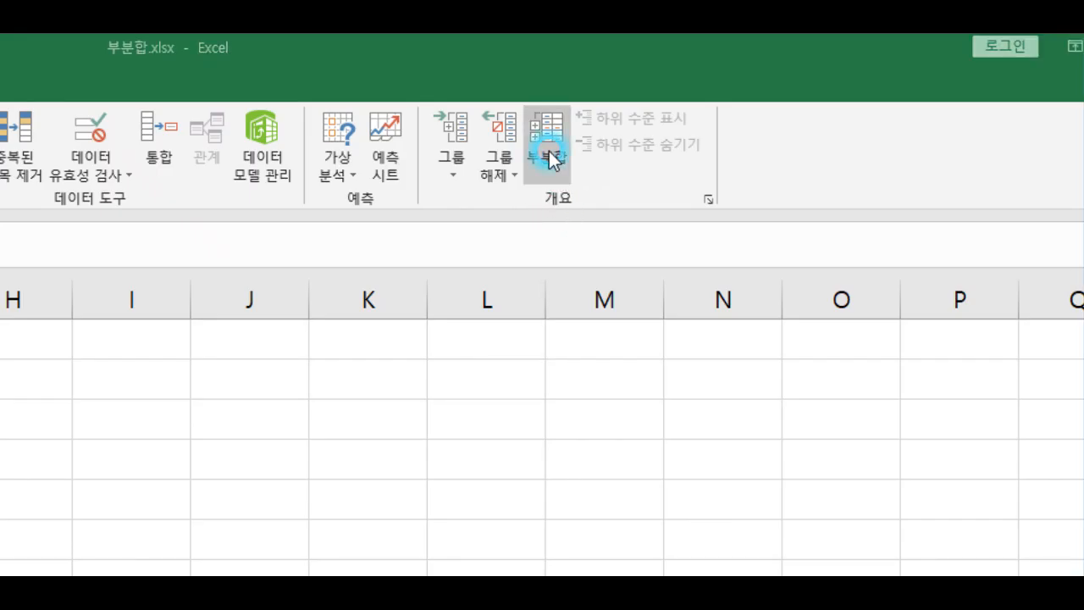
left_click(332, 489)
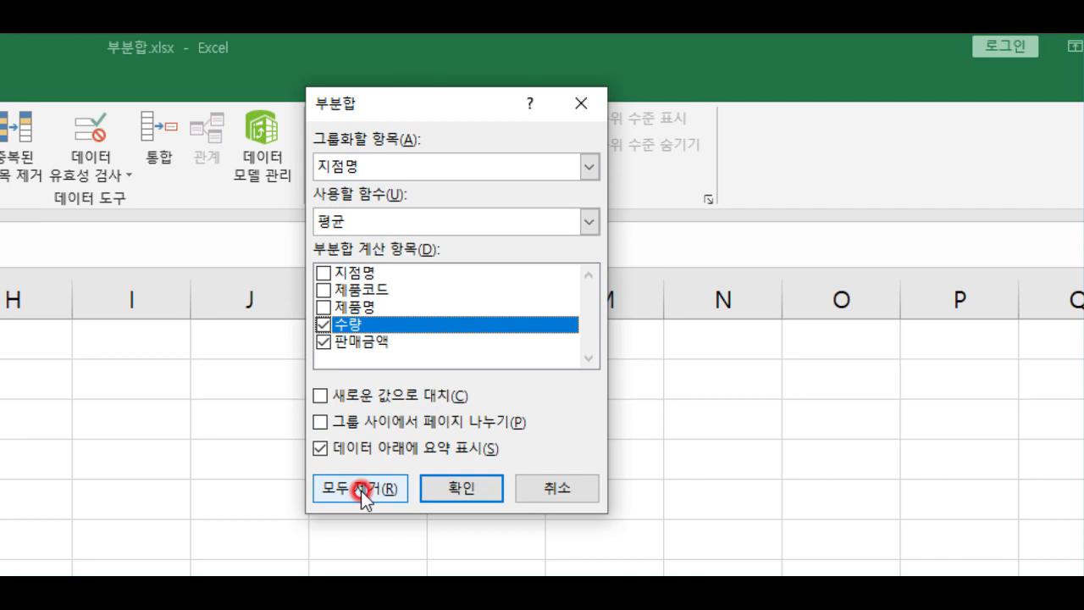
left_click(363, 491)
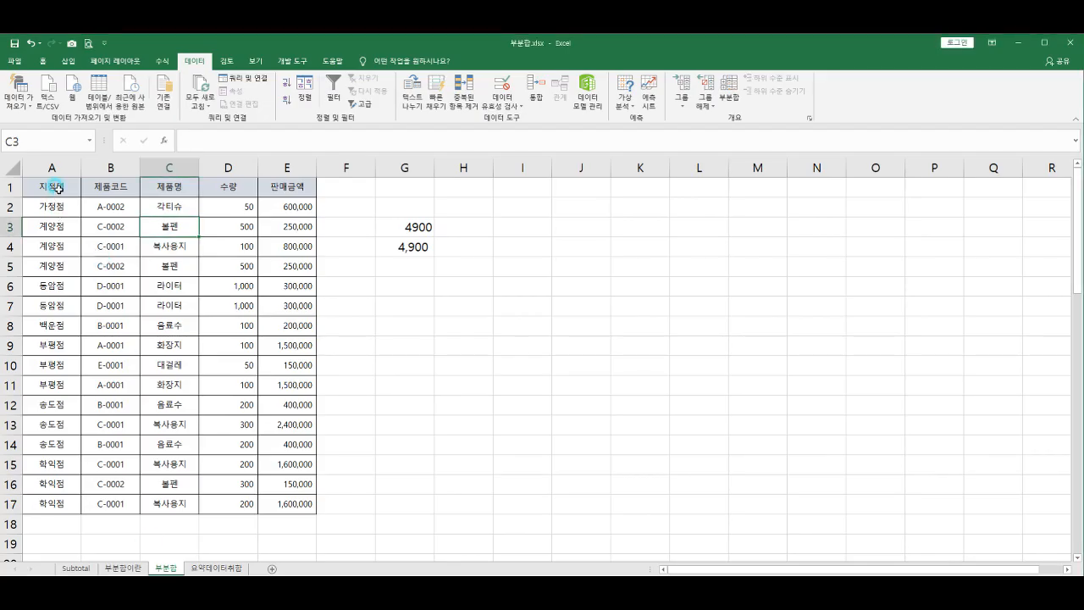
left_click_drag(51, 188, 286, 504)
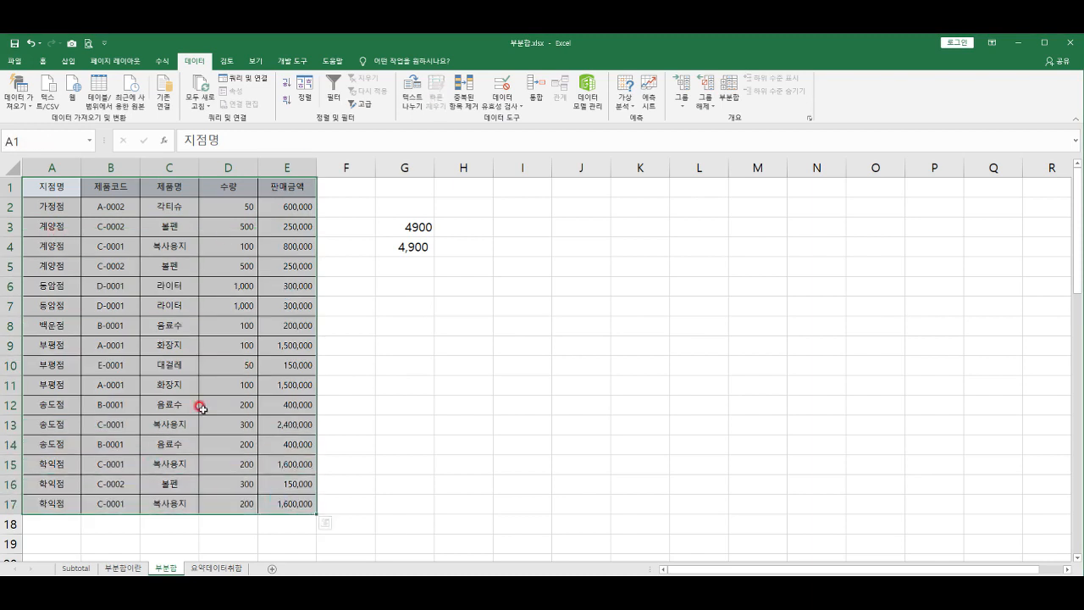
left_click(192, 362)
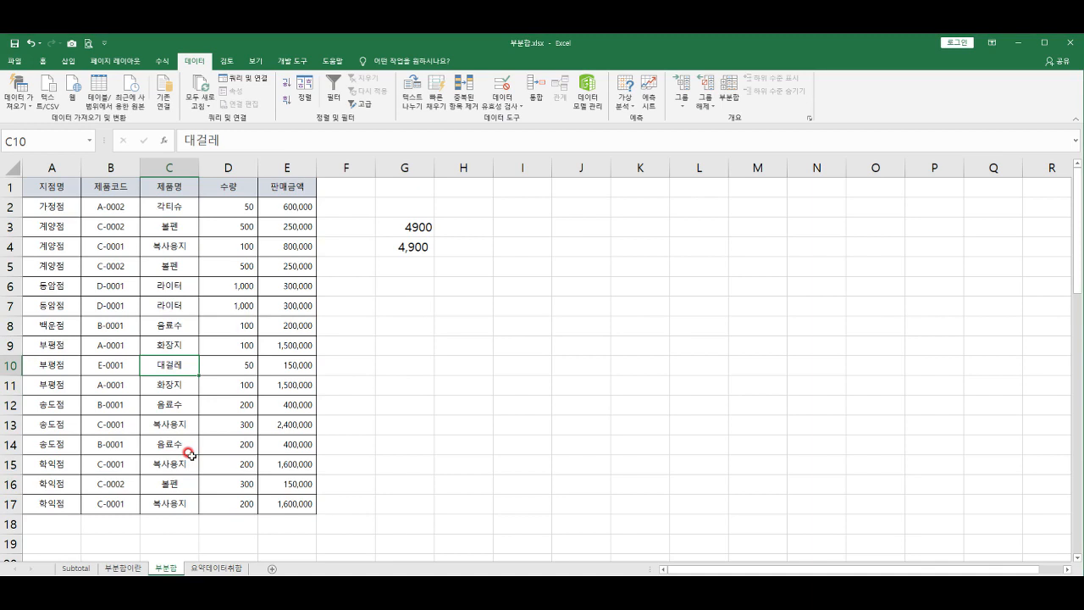